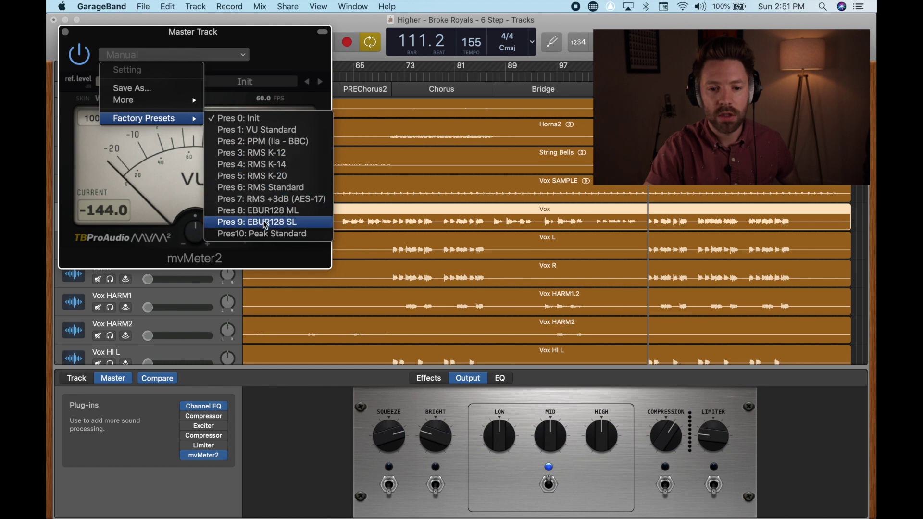
Load the Peak Standard factory preset in mvMeter2, collapse it to a single meter, and place its window clear of the track headers.
left_click(262, 234)
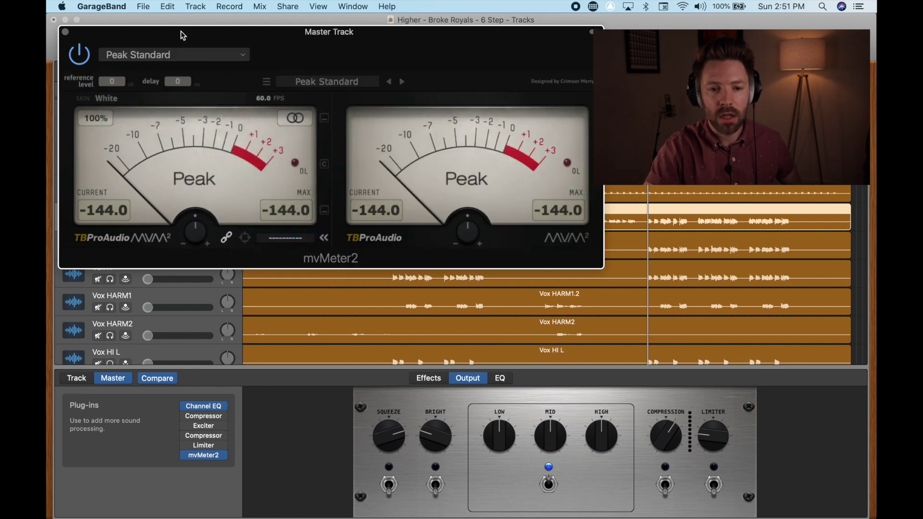
left_click(323, 239)
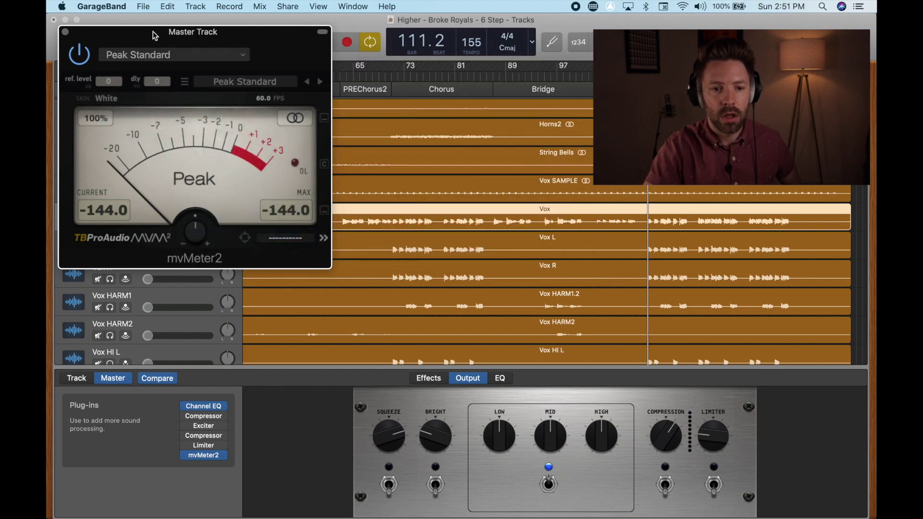
left_click_drag(147, 42, 688, 36)
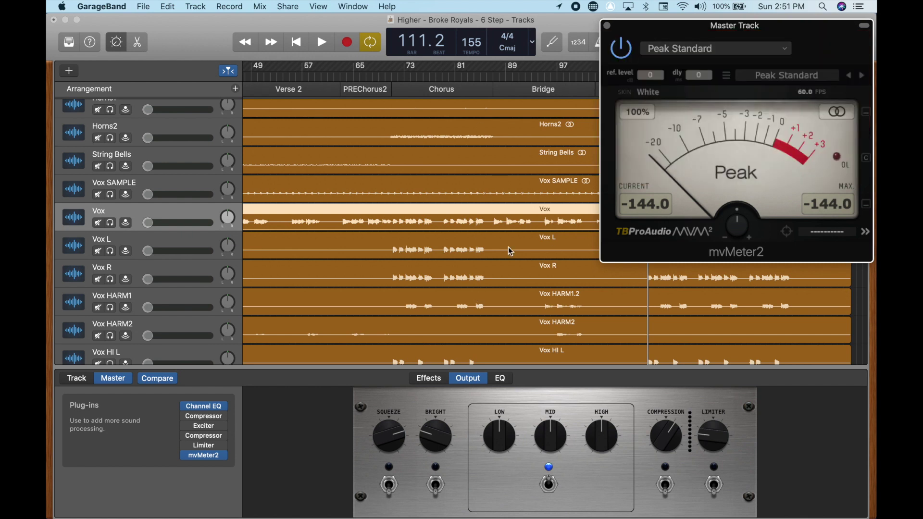
left_click_drag(664, 41, 357, 36)
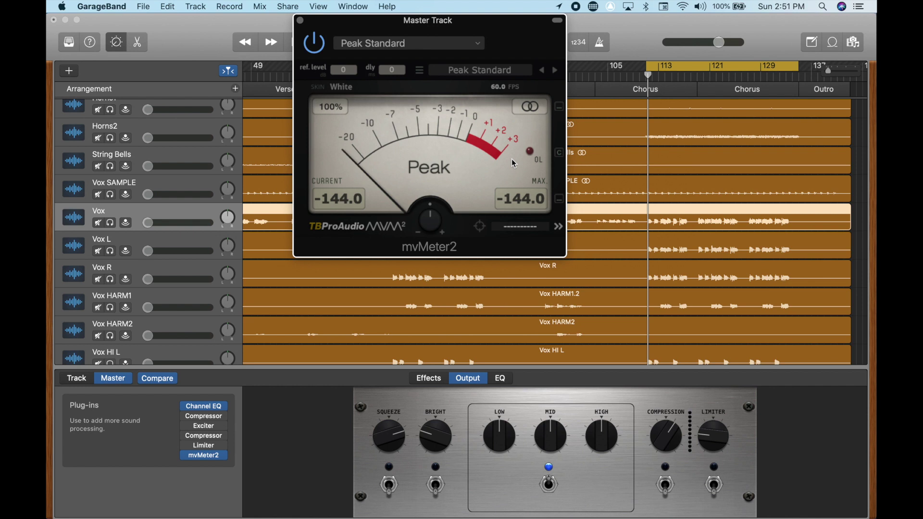
left_click_drag(341, 32, 645, 29)
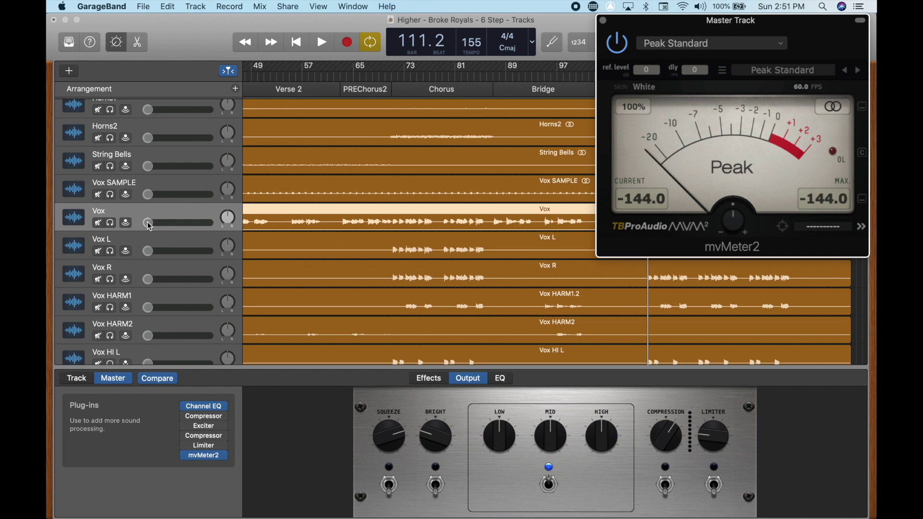
Play the final chorus cycle and raise the Vox, Snare and Kick volumes, with Vox at its default level and Snare at 0.0 dB.
key("space")
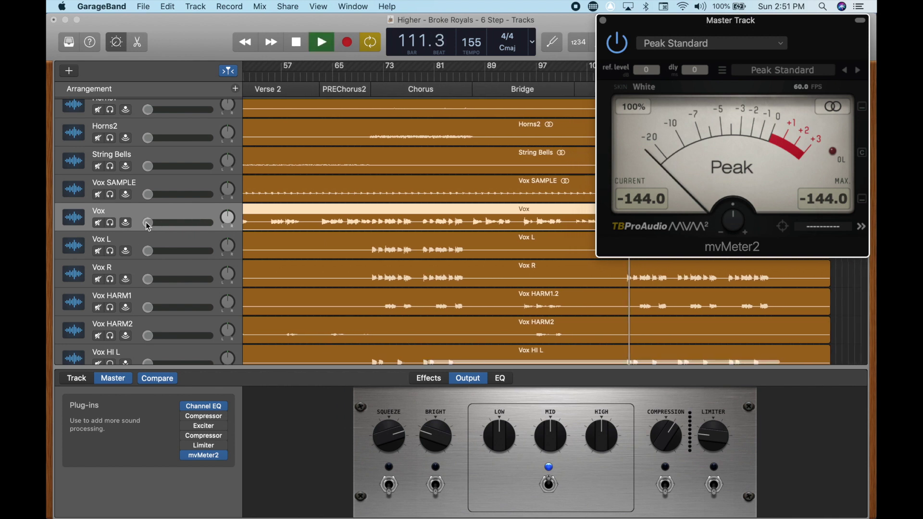
left_click(147, 222, "alt")
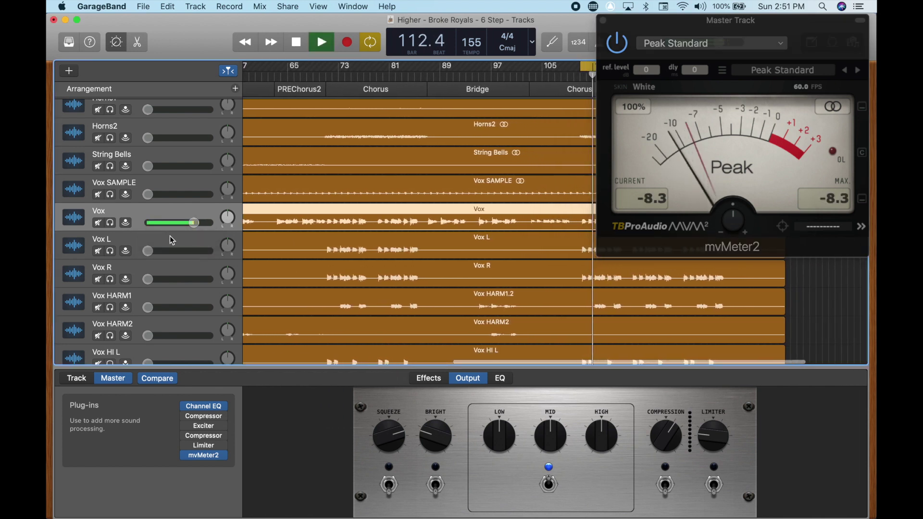
scroll(169, 236, "up", 5)
scroll(170, 237, "up", 10)
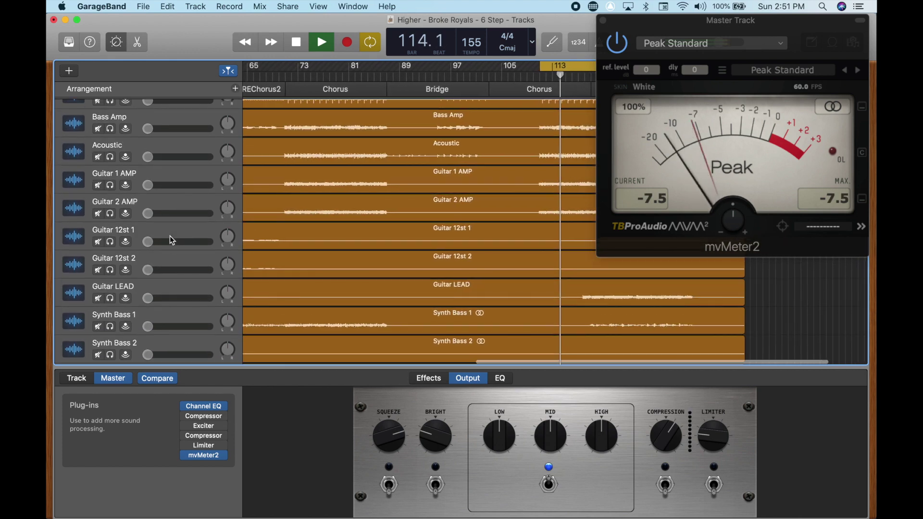
left_click_drag(148, 148, 194, 147)
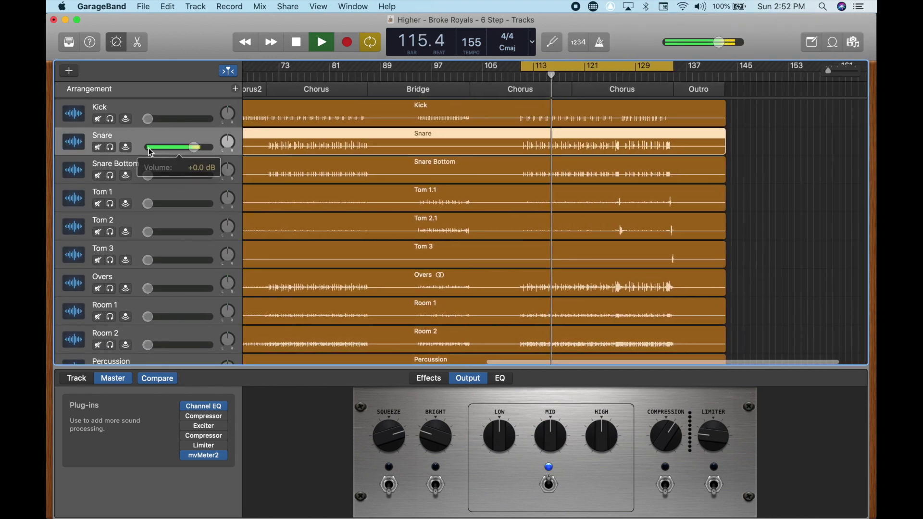
left_click(205, 456)
left_click_drag(148, 119, 194, 150)
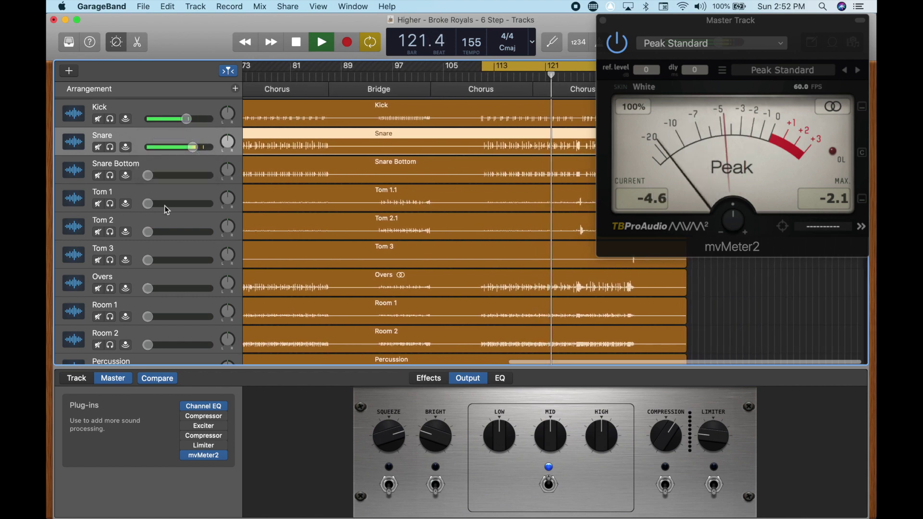
Reset the meter's maximum peak reading and lower the Snare and Kick volumes slightly.
scroll(165, 207, "down", 5)
scroll(165, 208, "down", 2)
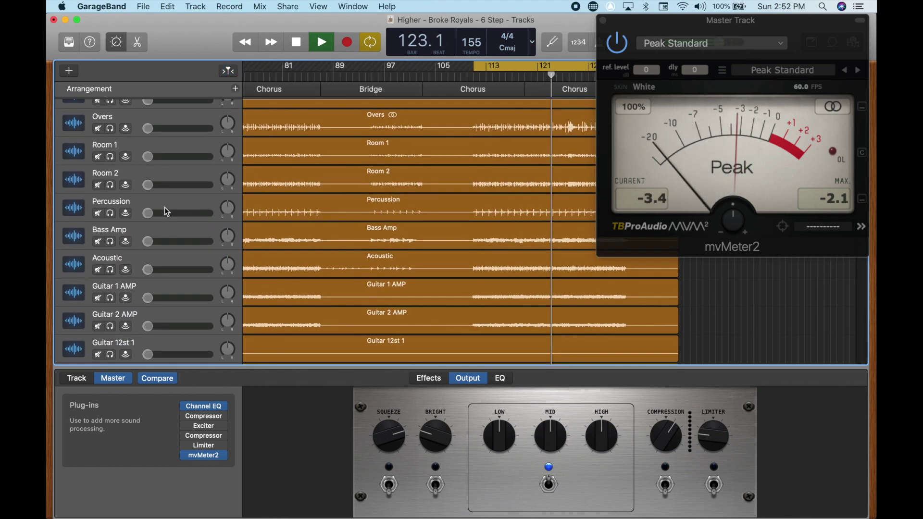
left_click(839, 210)
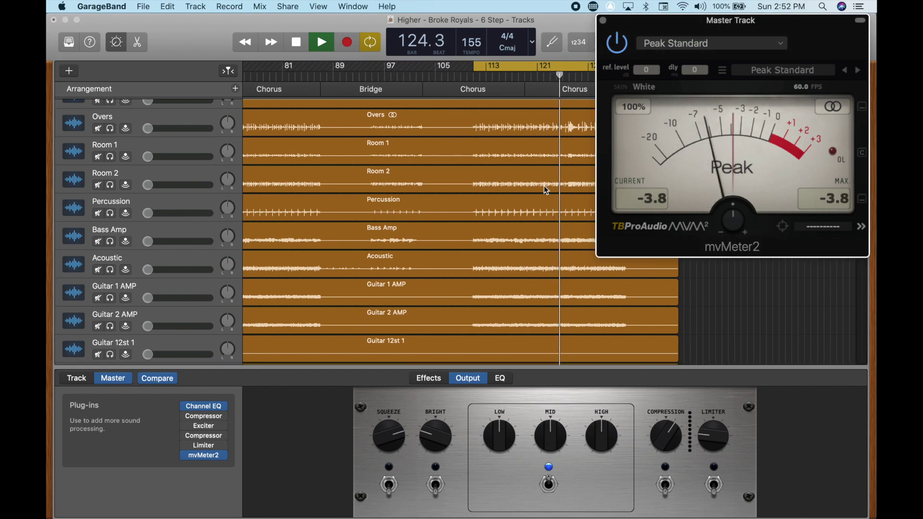
scroll(339, 212, "up", 7)
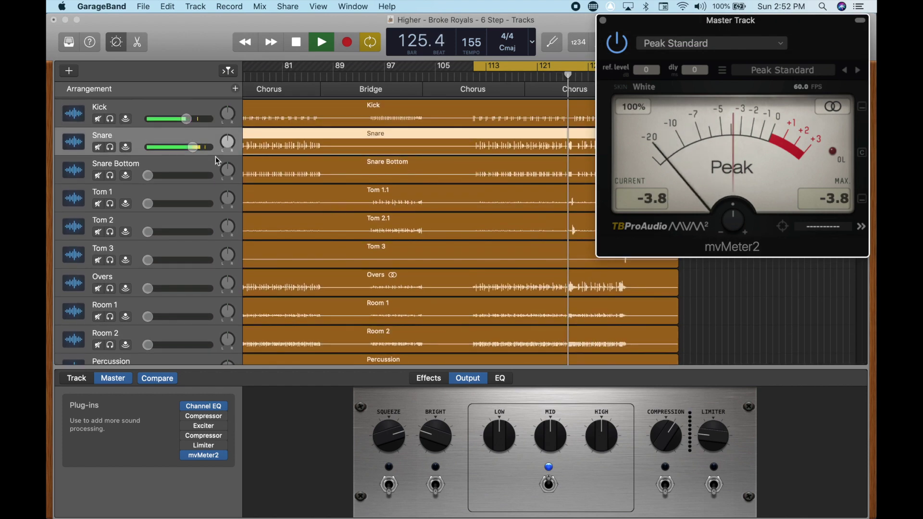
left_click(193, 148)
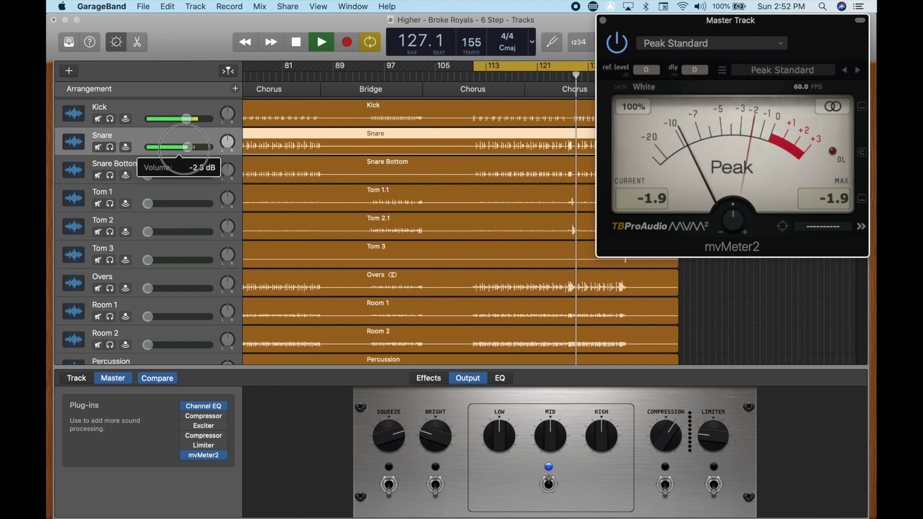
left_click(180, 115)
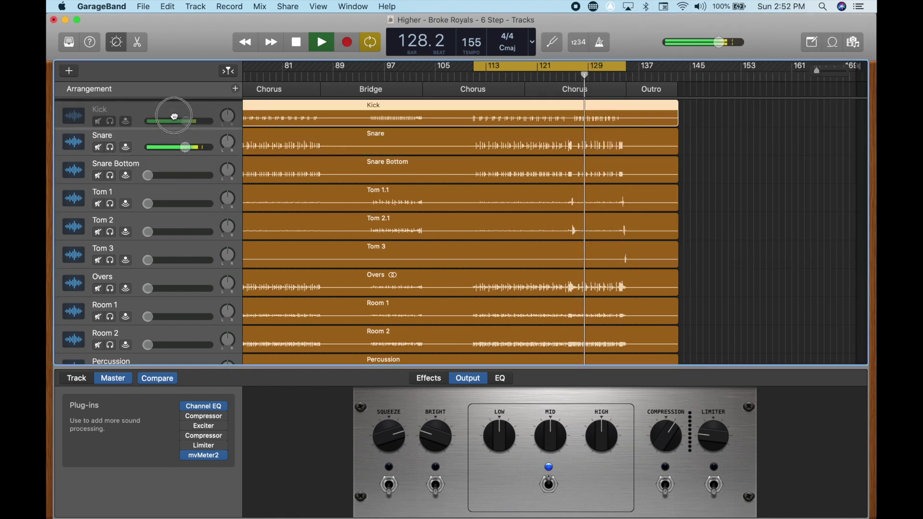
left_click_drag(187, 124, 181, 123)
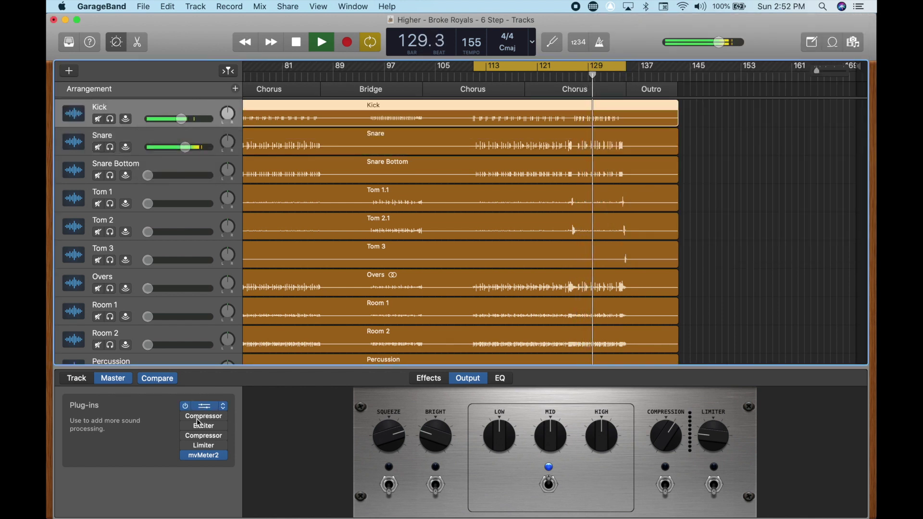
Reduce the Vox volume to -1.6 dB and reset the meter's maximum peak reading.
scroll(194, 240, "down", 20)
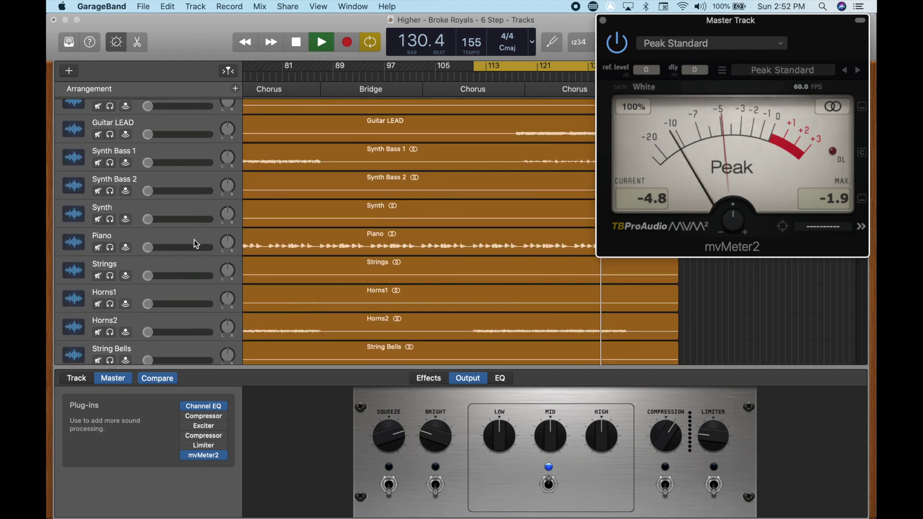
left_click_drag(194, 246, 184, 248)
left_click(828, 206)
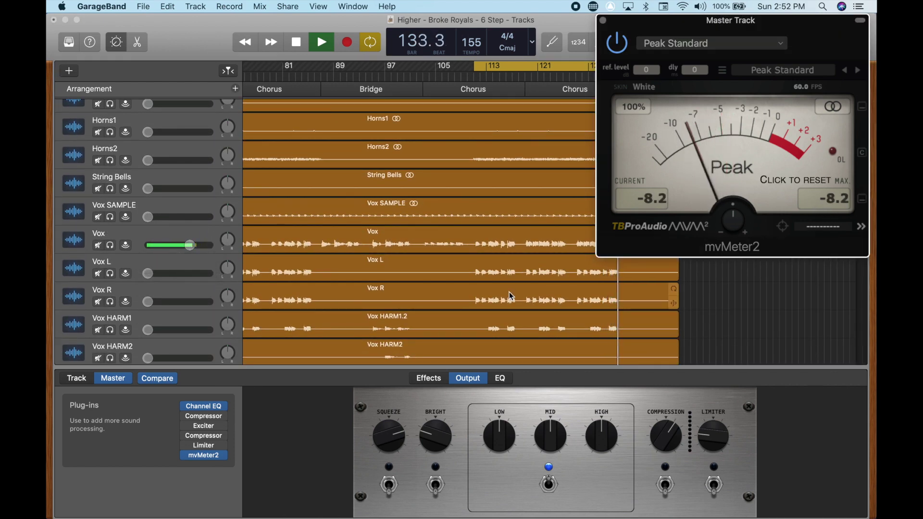
left_click(190, 246)
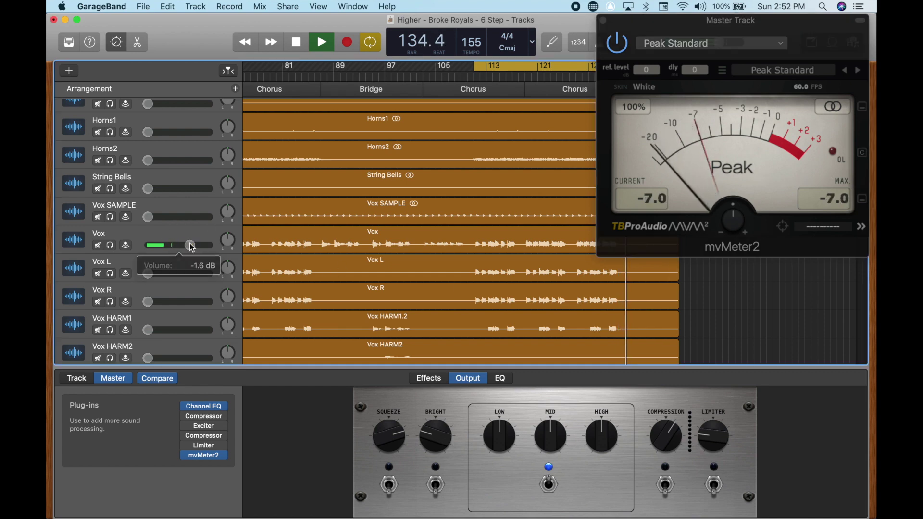
Set the Snare volume to -3.7 dB.
scroll(189, 243, "up", 15)
scroll(190, 243, "up", 10)
left_click_drag(149, 147, 185, 147)
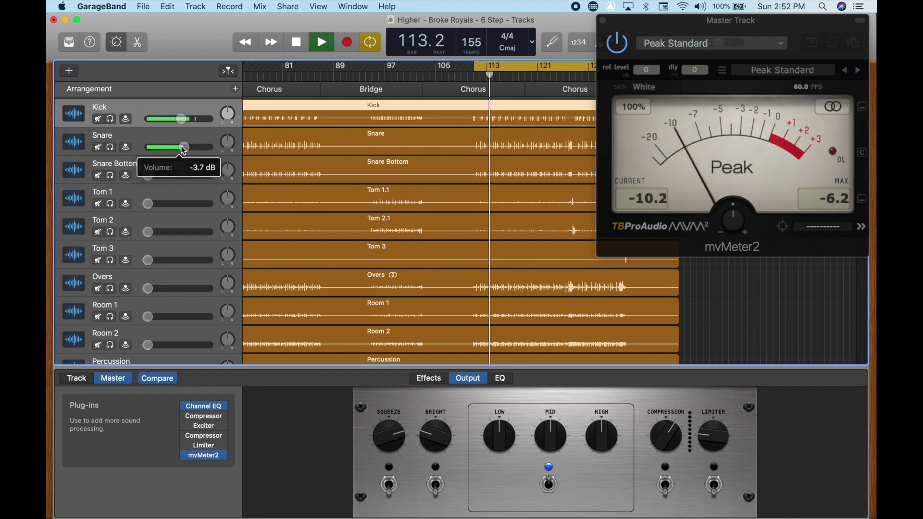
Bring up the Overs volume to slightly below -12.8 dB, reset the meter's maximum peak reading, and stop playback.
scroll(172, 253, "down", 3)
mouse_move(149, 263)
left_mouse_down()
mouse_move(194, 262)
mouse_move(131, 264)
mouse_move(139, 266)
left_mouse_up()
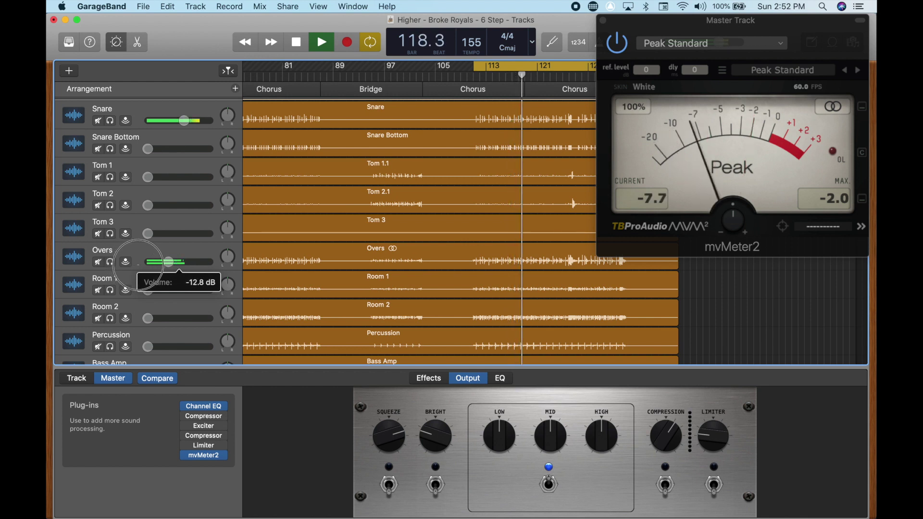
left_click_drag(138, 266, 132, 265)
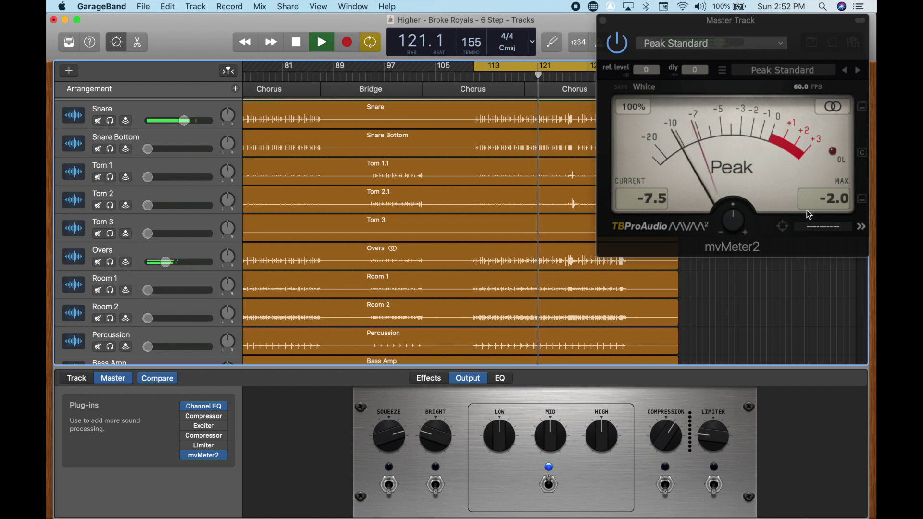
left_click(823, 201)
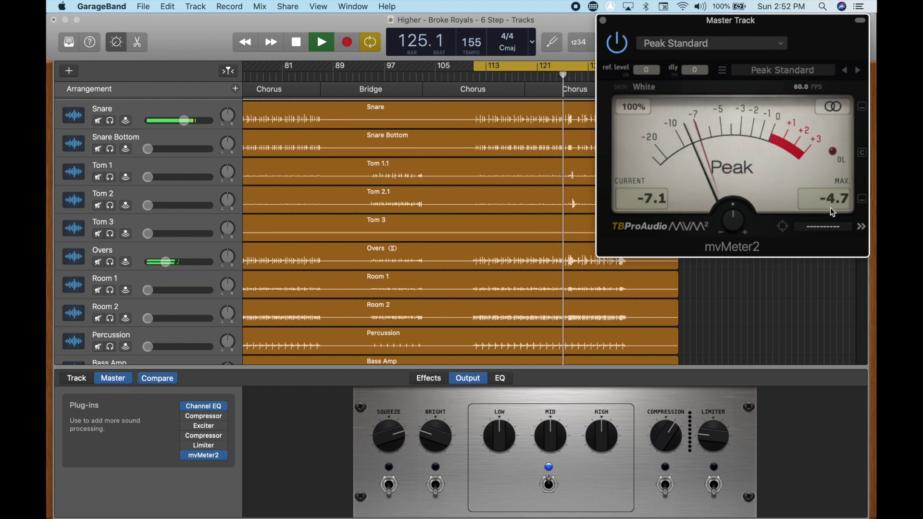
key("space")
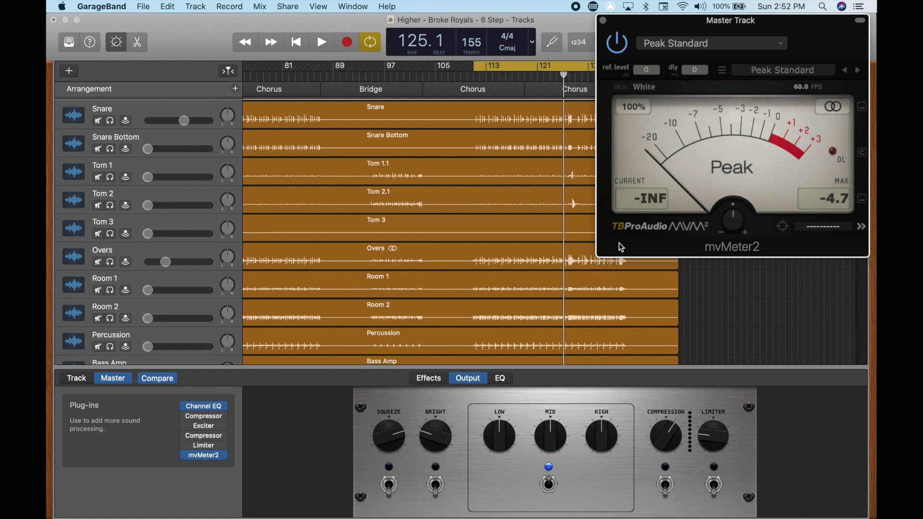
Restart playback, blend in the Snare Bottom track at a low volume, and trim the Overs volume slightly.
key("space")
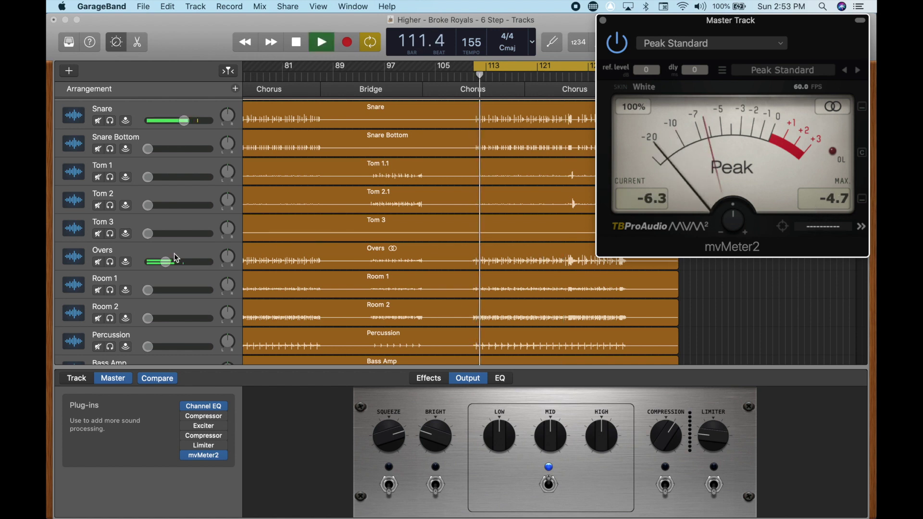
scroll(174, 254, "down", 1)
left_click_drag(149, 126, 192, 132)
scroll(158, 161, "up", 2)
left_click_drag(166, 289, 164, 288)
left_click_drag(167, 176, 206, 212)
Bring up the three toms, with Tom 1 at -8.0 dB, Tom 3 at -10.4 dB and Tom 2 at a level between them.
left_click_drag(149, 233, 226, 230)
left_click(173, 204)
left_click_drag(173, 204, 175, 234)
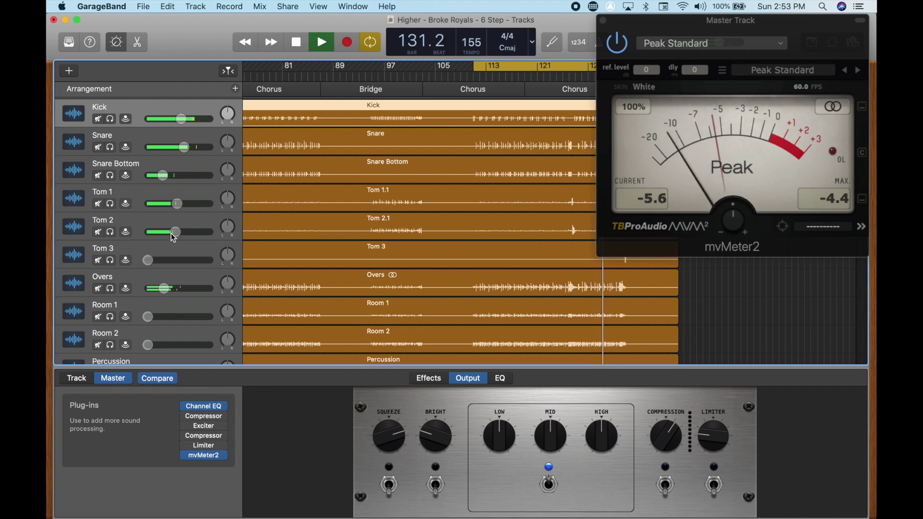
left_click_drag(148, 260, 192, 257)
left_click(176, 202)
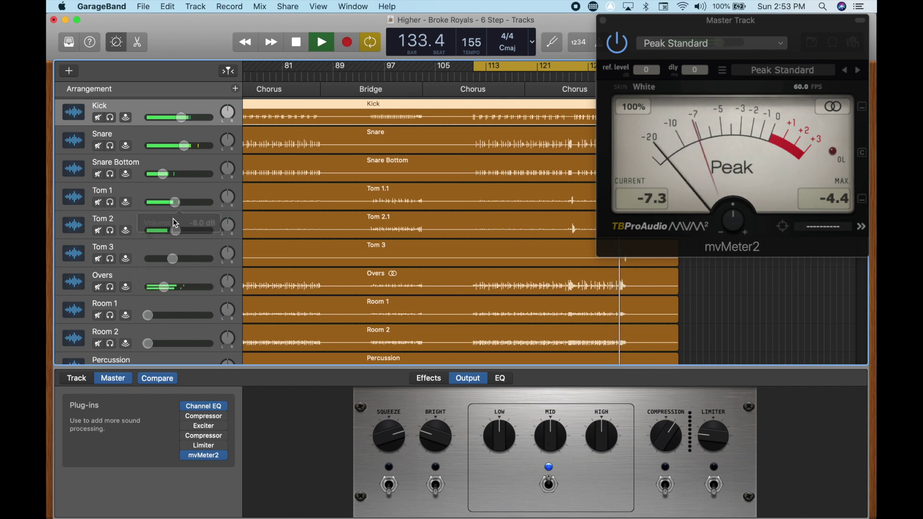
left_click(175, 230)
left_click(173, 257)
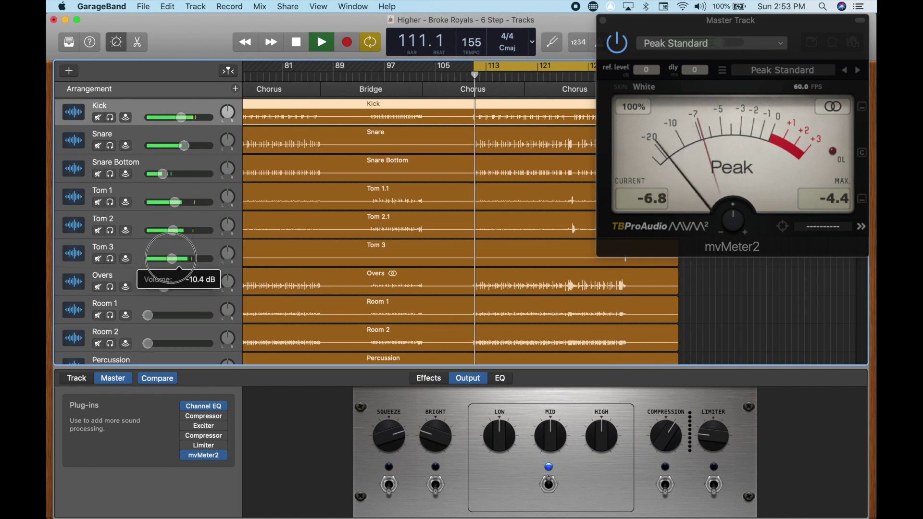
left_click(176, 202)
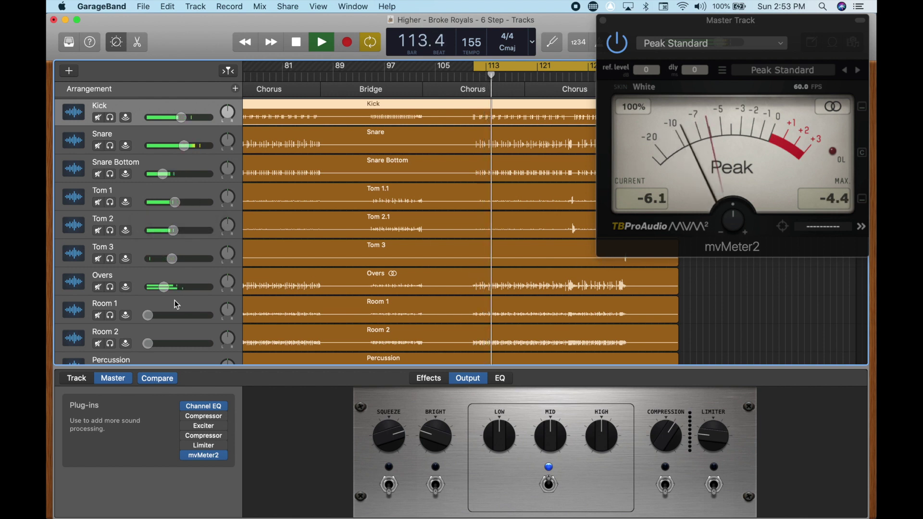
Bring up the two room tracks, with Room 2 at -16.8 dB and Room 1 slightly louder.
left_click_drag(148, 316, 169, 316)
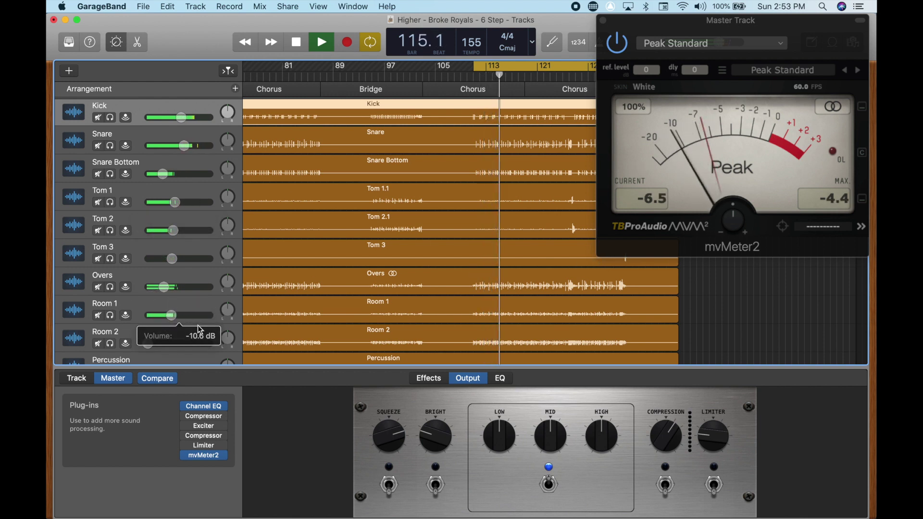
left_click(147, 346)
left_click_drag(147, 346, 166, 347)
left_click(206, 457)
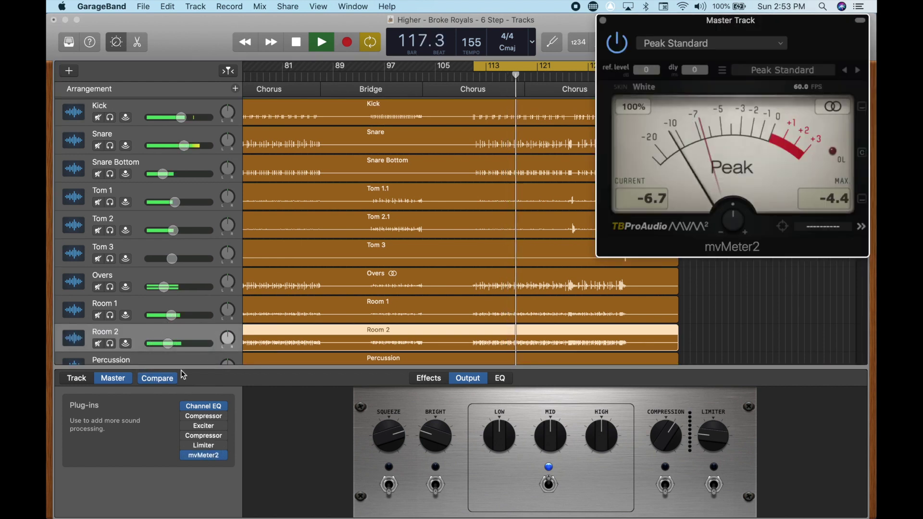
left_click_drag(169, 316, 164, 343)
left_click(170, 346)
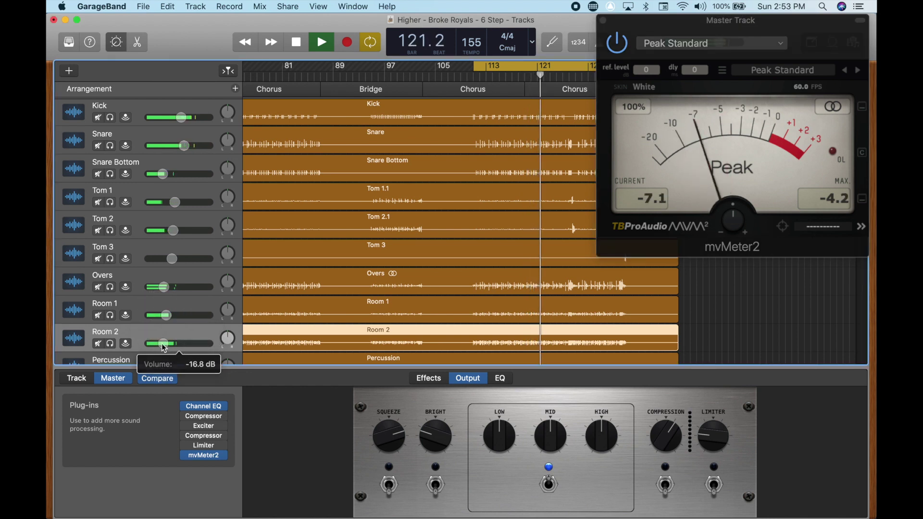
Pan Room 1 to the left and Room 2 to the right, and lower both room volumes slightly.
left_click(227, 338)
left_click_drag(228, 339, 227, 366)
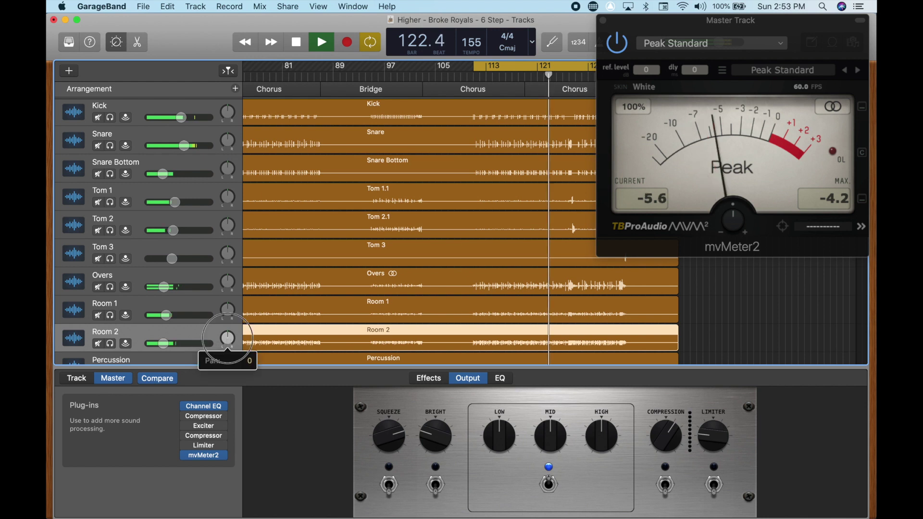
left_click_drag(228, 310, 227, 337)
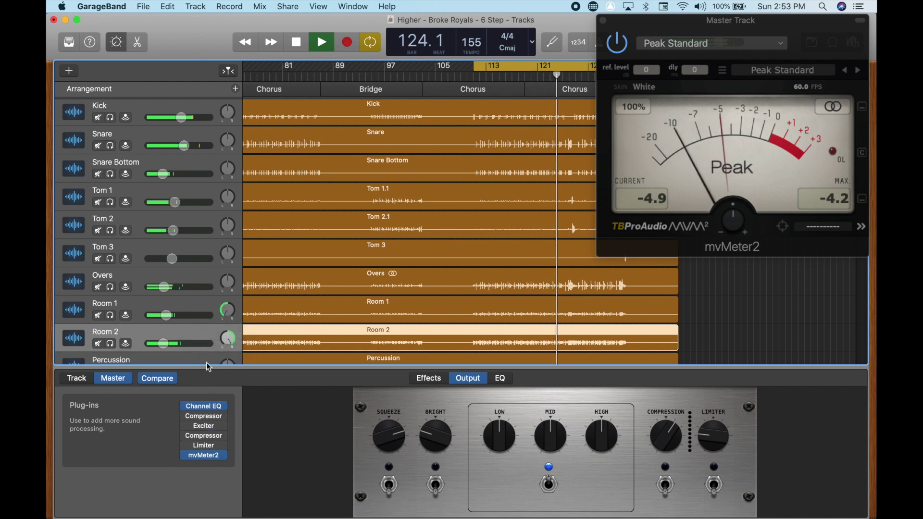
left_click_drag(166, 315, 160, 343)
left_click(162, 343)
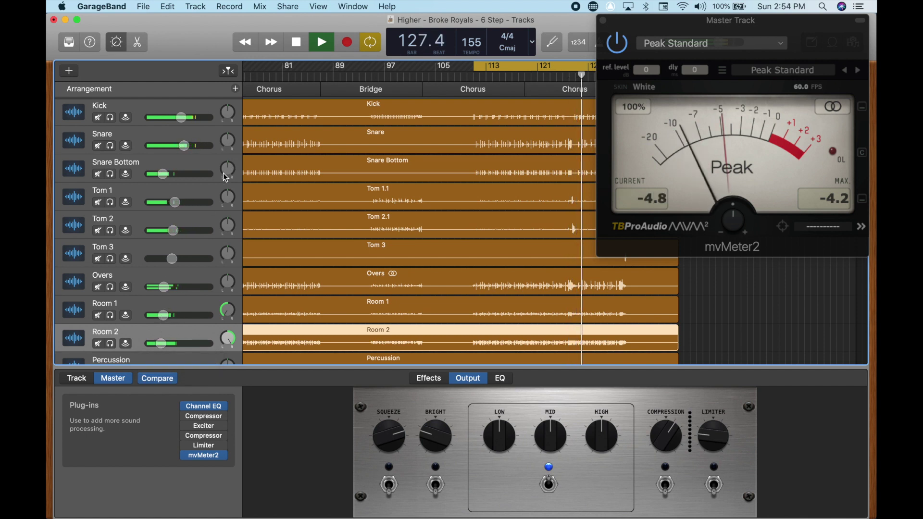
Pan Tom 1 to the left, Tom 2 slightly to the right and Tom 3 further to the right.
mouse_move(225, 199)
left_mouse_down()
mouse_move(217, 212)
mouse_move(227, 215)
left_mouse_up()
left_click_drag(227, 255, 224, 231)
left_click_drag(222, 196, 210, 203)
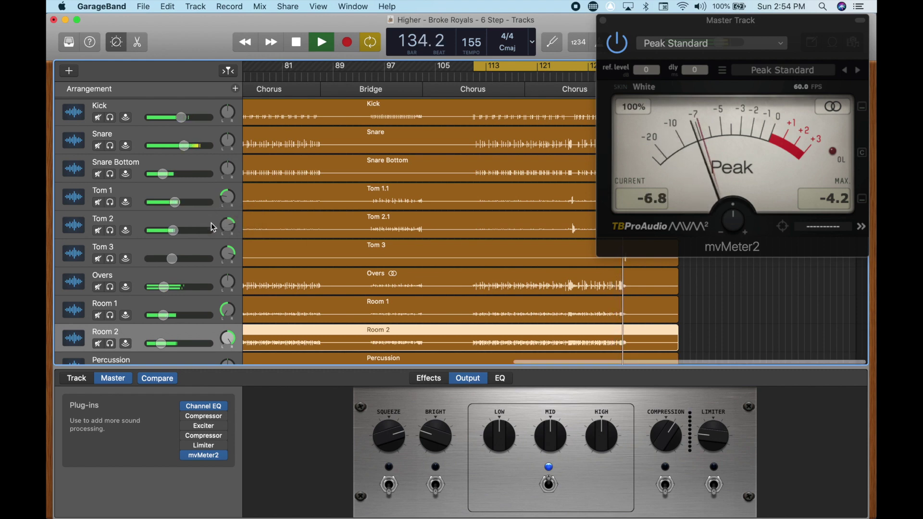
Bring up the Percussion track at a low volume and the Bass Amp track at a slightly higher level.
scroll(213, 228, "down", 5)
scroll(210, 239, "down", 1)
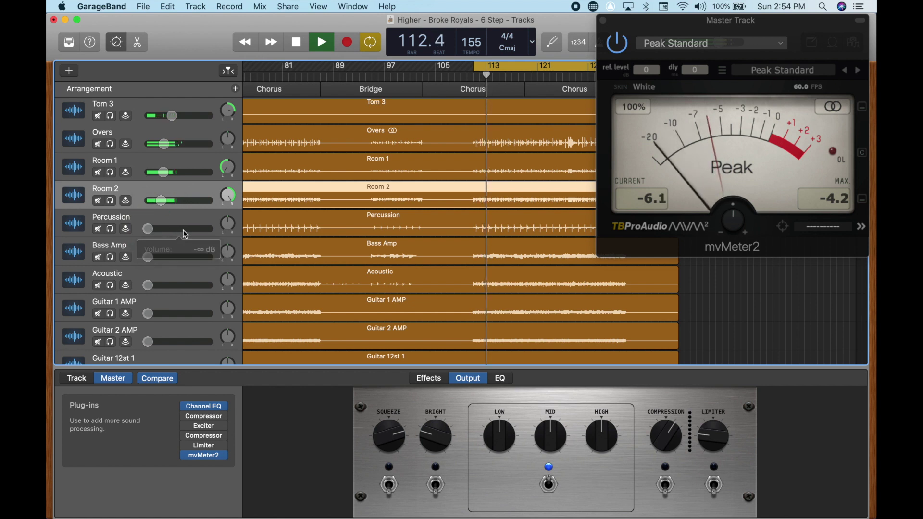
left_click_drag(152, 233, 202, 264)
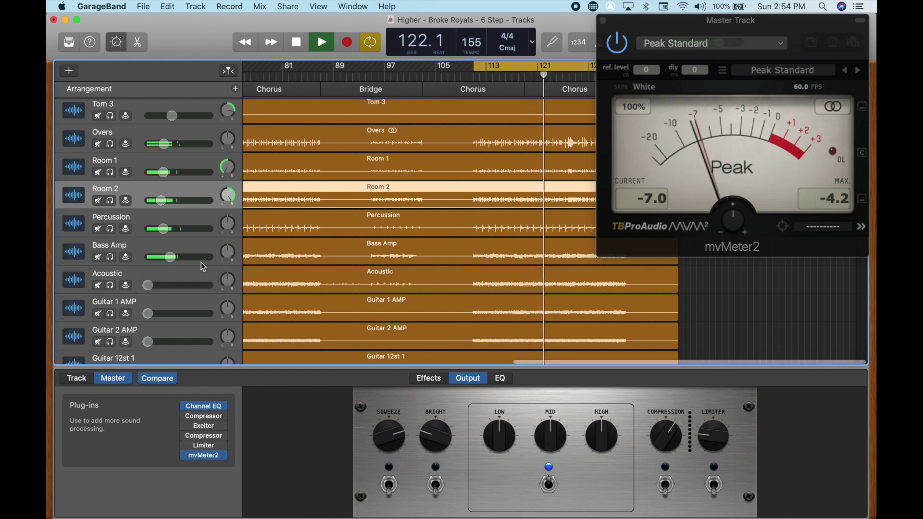
Raise the Kick volume slightly and fine-tune Tom 1's panning.
scroll(203, 267, "up", 4)
scroll(204, 267, "up", 2)
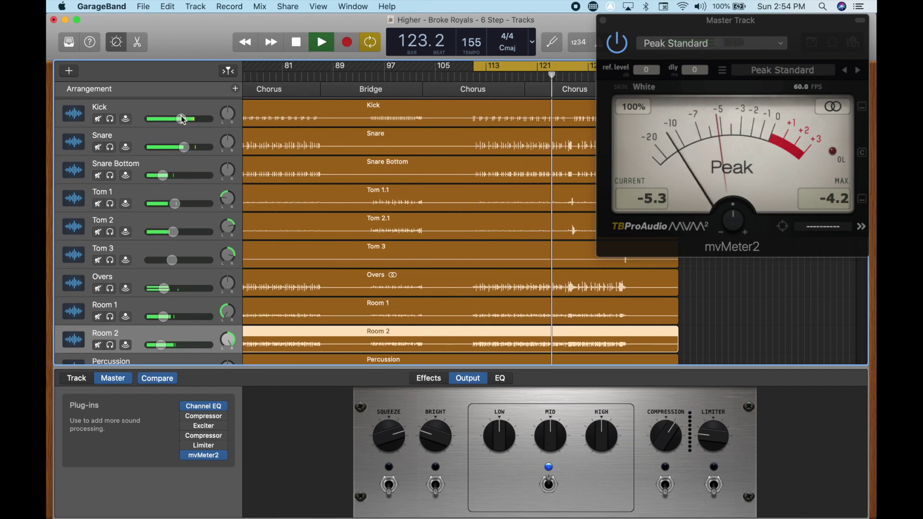
left_click_drag(182, 120, 182, 118)
left_click_drag(186, 117, 187, 121)
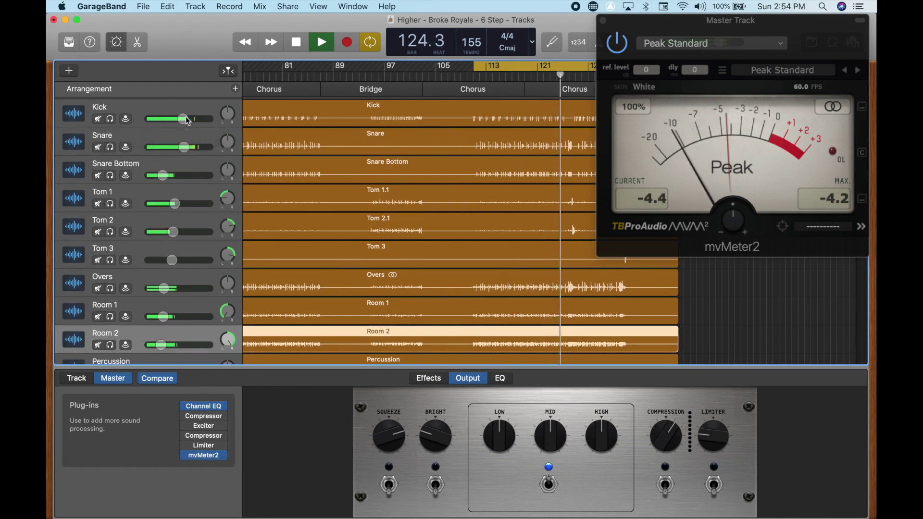
scroll(182, 205, "down", 8)
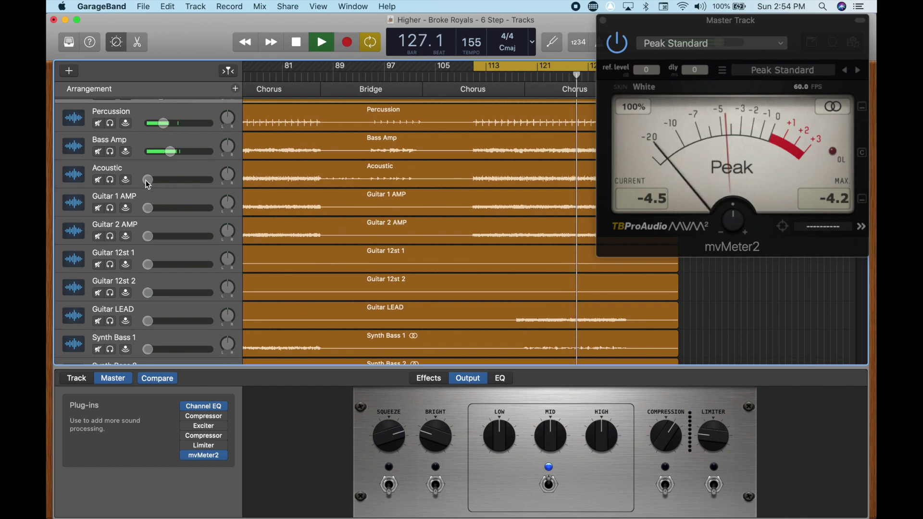
scroll(149, 185, "up", 8)
left_click_drag(227, 197, 227, 222)
Bring up Guitar 1 AMP and Guitar 2 AMP, with Guitar 2 AMP at -8.2 dB, and audition each in solo.
scroll(213, 295, "down", 7)
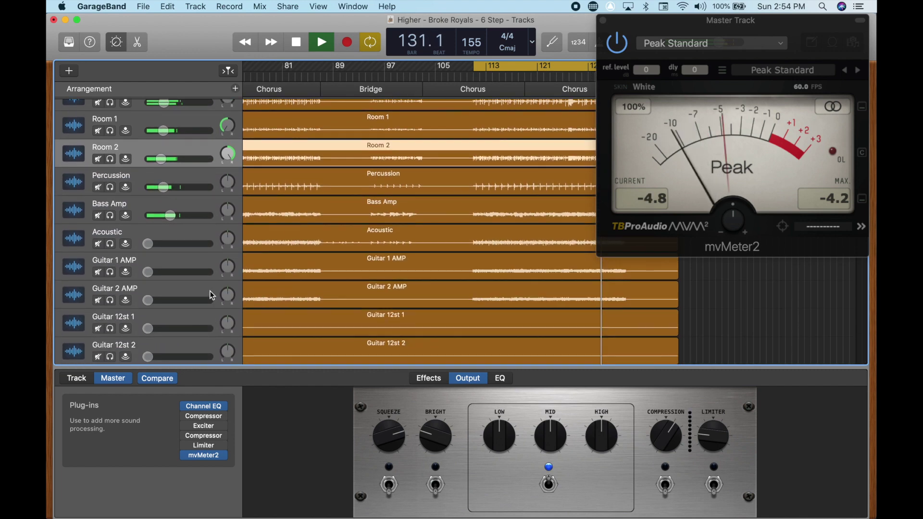
left_click_drag(149, 266, 200, 267)
left_click_drag(149, 290, 177, 298)
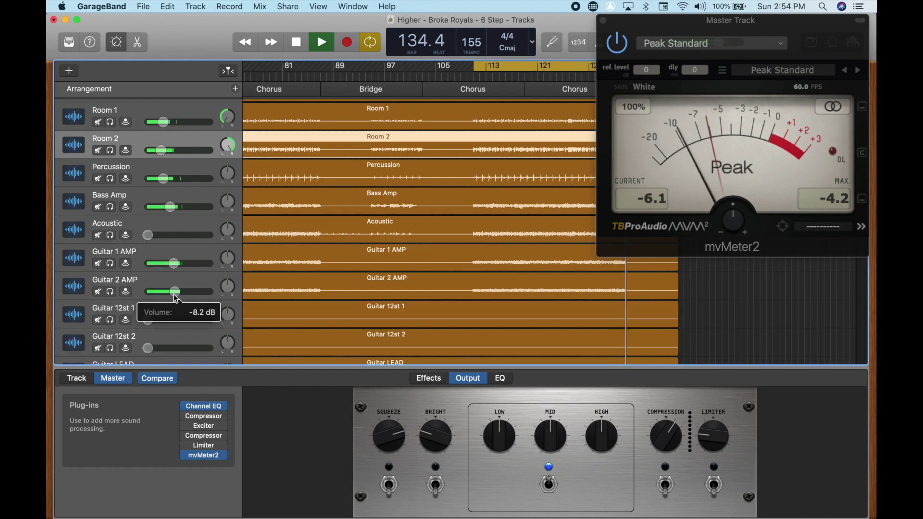
left_click(110, 292)
left_click(110, 292)
left_click(110, 264)
left_click(110, 264)
Pan Guitar 1 AMP to the left and Guitar 2 AMP to the right, and lower both volumes slightly.
left_click_drag(216, 265, 197, 322)
left_click_drag(227, 286, 229, 237)
left_click_drag(176, 262, 169, 290)
Bring up the Acoustic track to roughly the same fader level as the two guitar amp tracks.
scroll(168, 290, "down", 5)
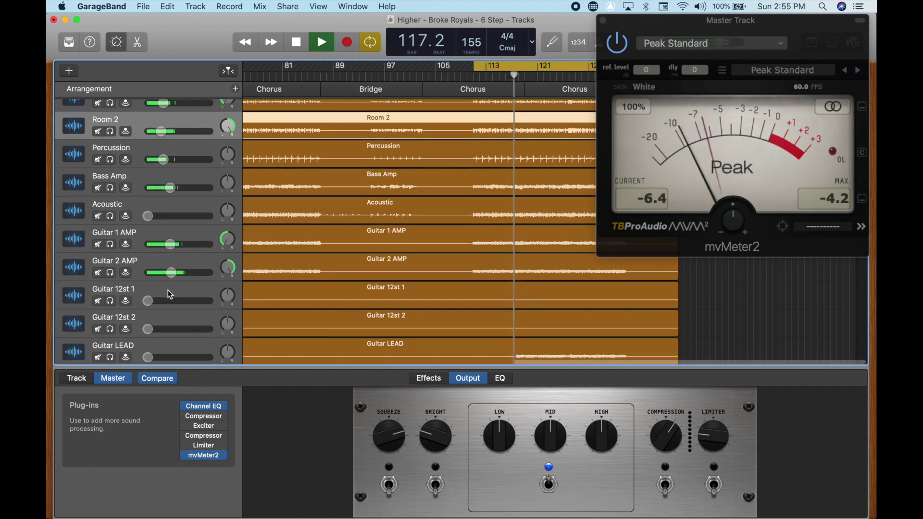
scroll(193, 256, "down", 2)
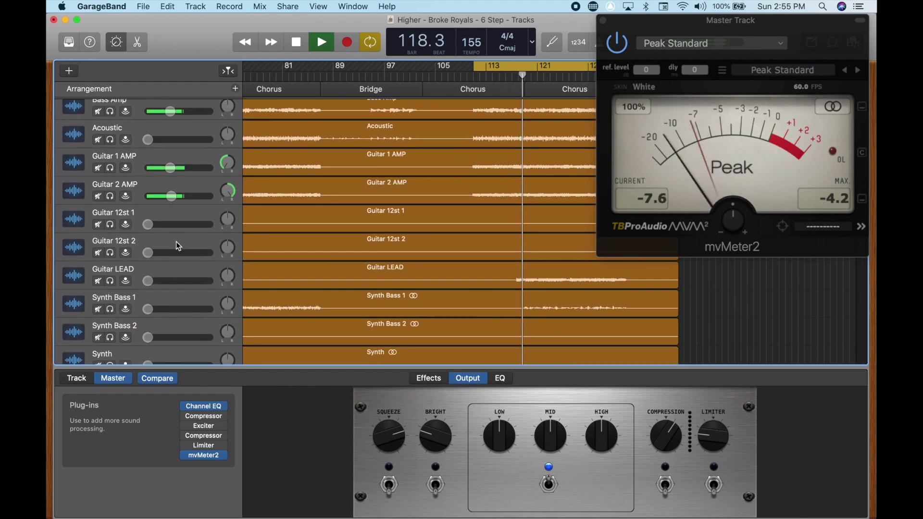
scroll(158, 202, "up", 3)
left_click_drag(152, 170, 198, 182)
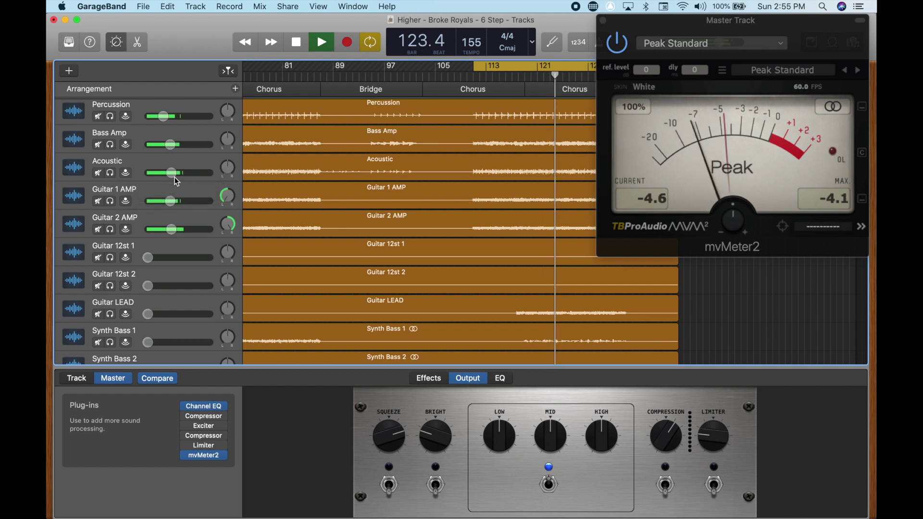
double_click(176, 174)
left_click(138, 165)
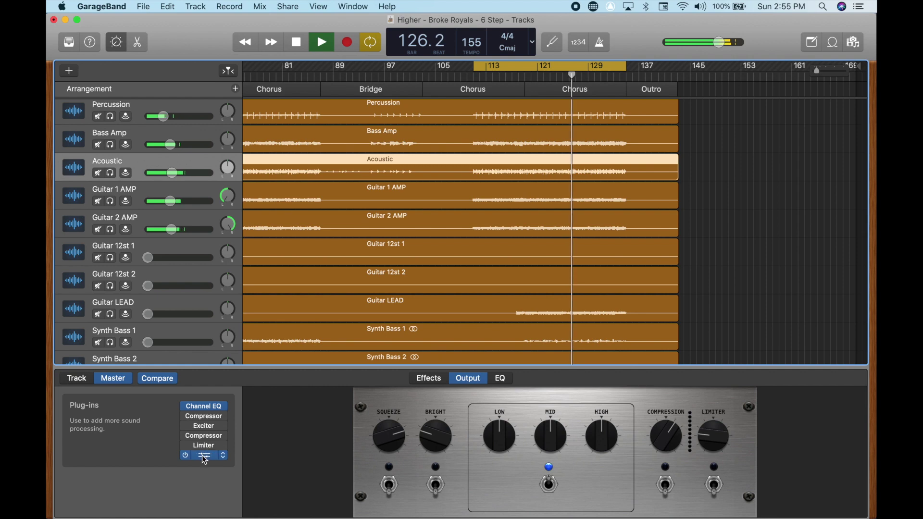
Reopen mvMeter2 on the master track and bring up the Guitar LEAD track at about -6.4 dB.
left_click(204, 455)
scroll(200, 313, "down", 2)
scroll(200, 311, "down", 2)
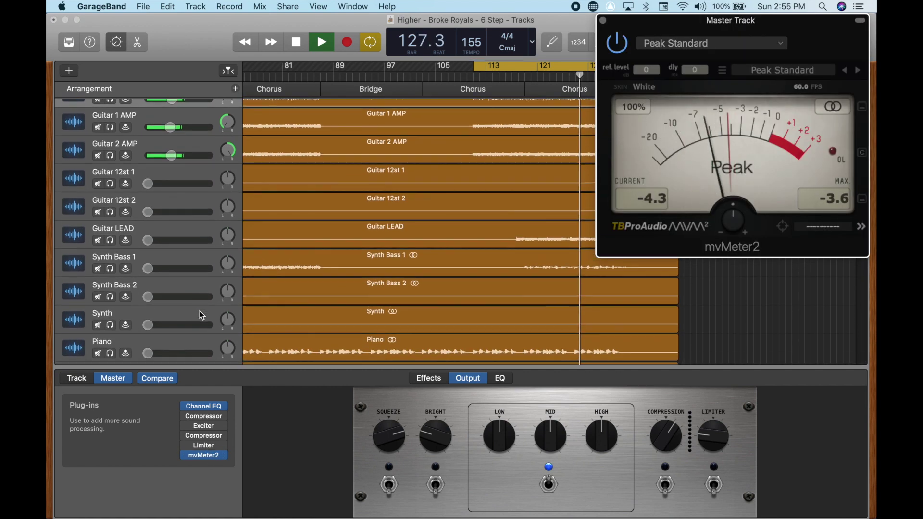
scroll(164, 267, "down", 2)
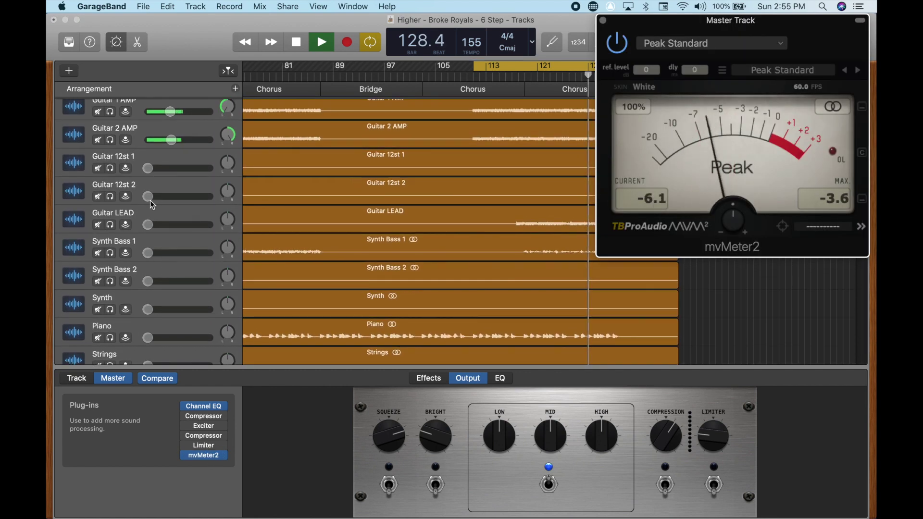
scroll(150, 200, "up", 1)
left_click_drag(148, 230, 192, 227)
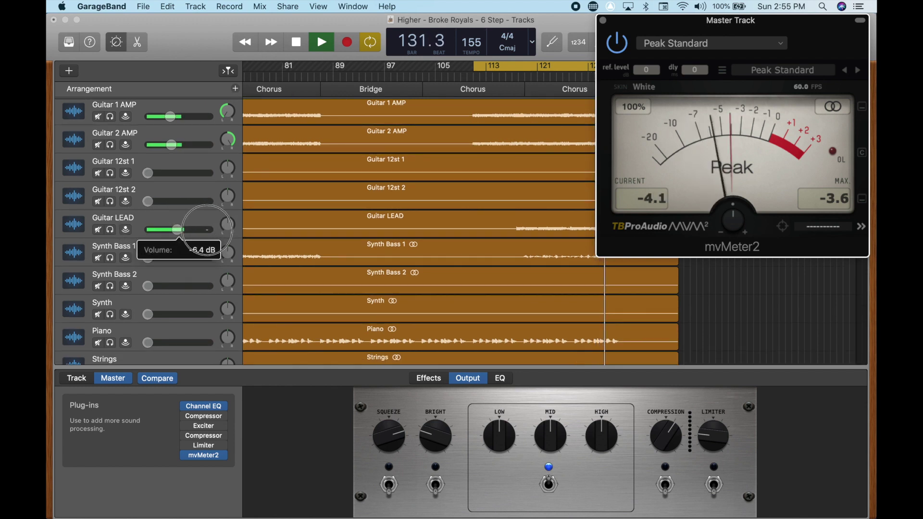
left_click(346, 212)
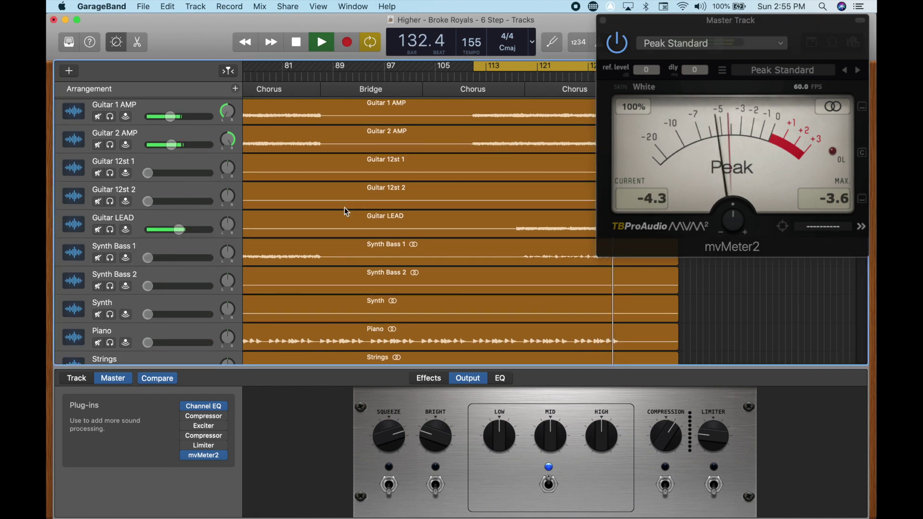
left_click(179, 229)
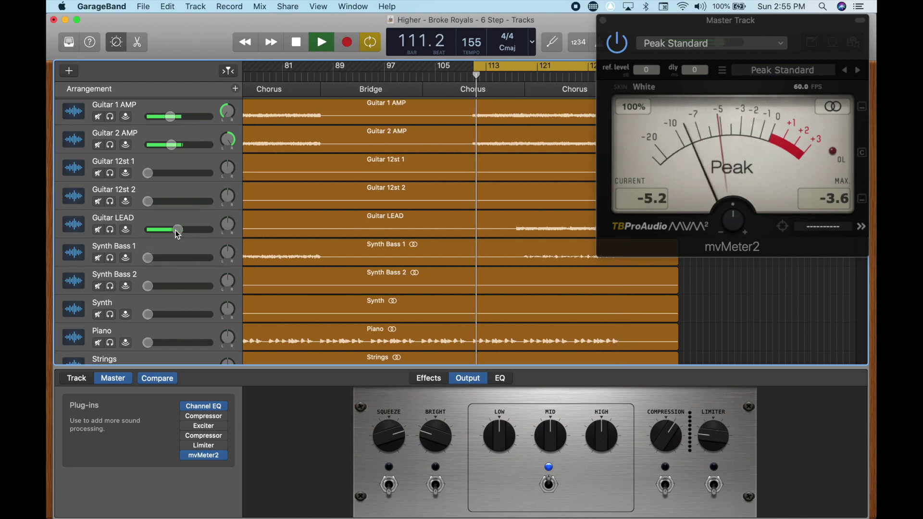
Find the Kick DIGI track further down the track list and audition it in solo.
scroll(170, 251, "down", 20)
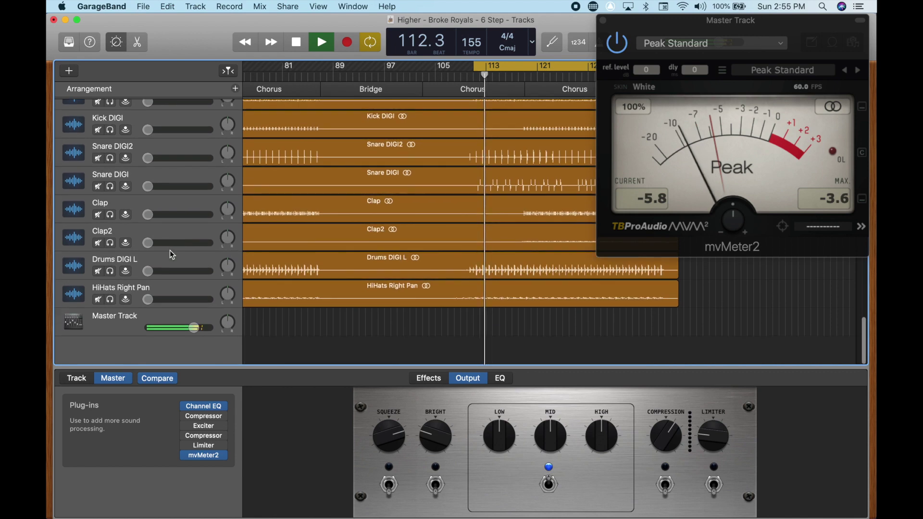
scroll(169, 250, "up", 10)
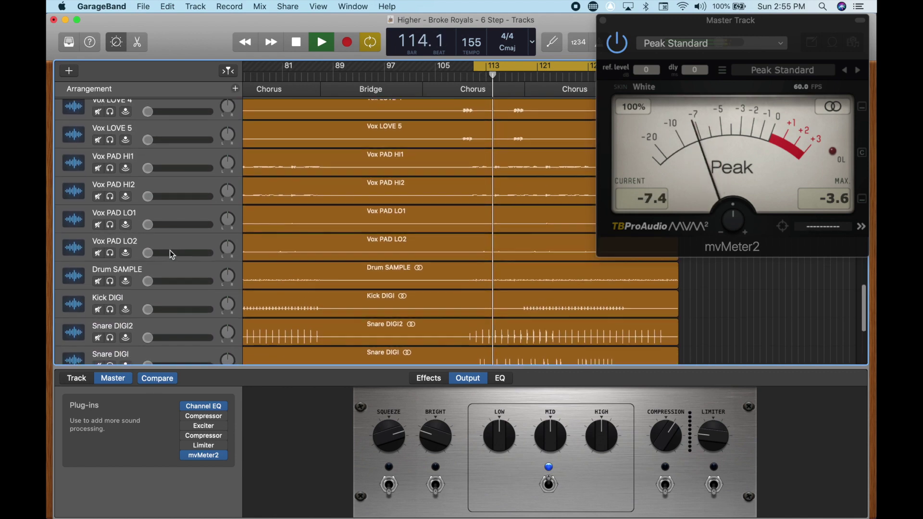
scroll(170, 250, "down", 3)
scroll(169, 250, "up", 3)
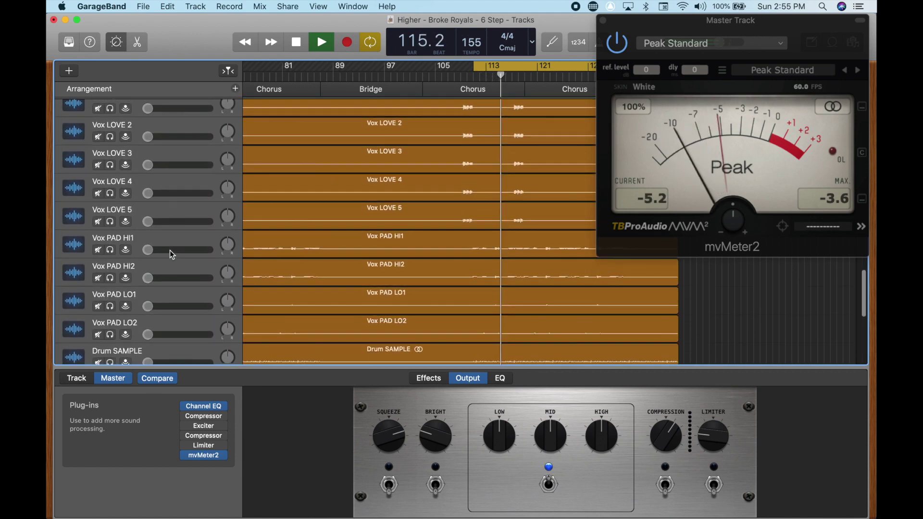
scroll(169, 250, "down", 5)
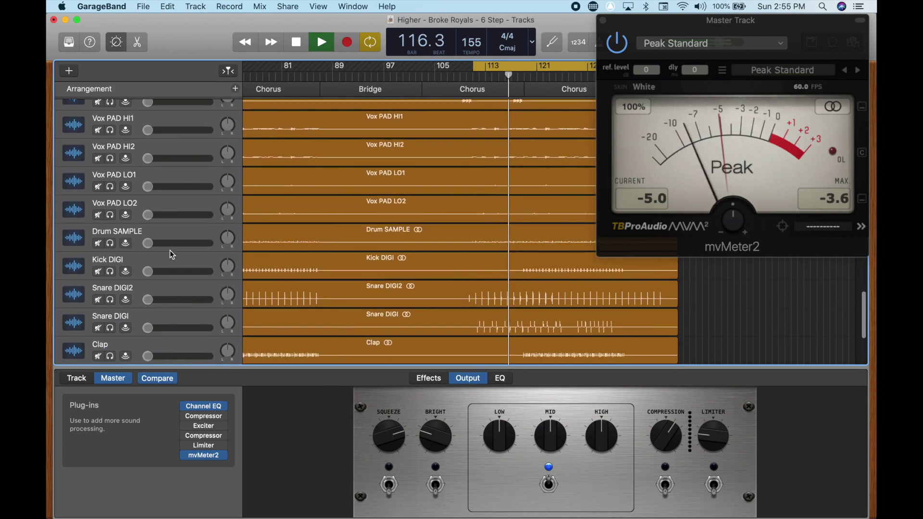
left_click(110, 273)
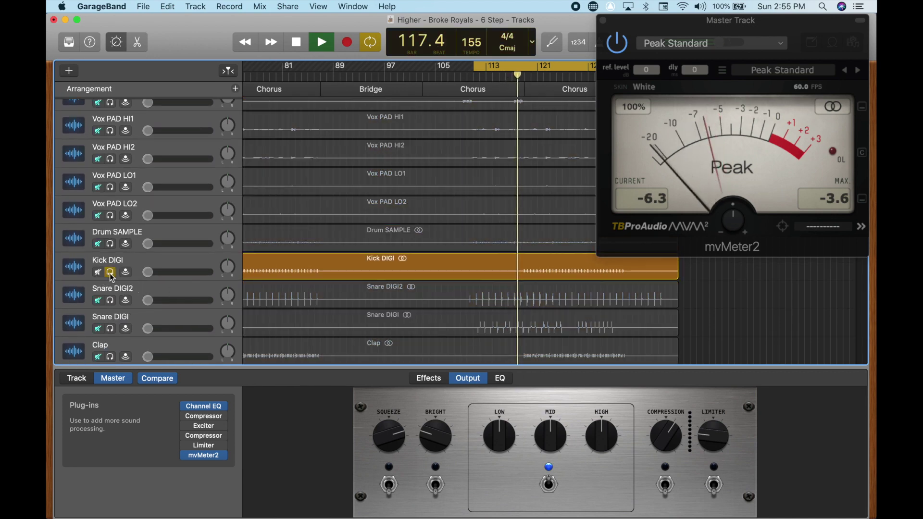
left_click(109, 272)
left_click(109, 273)
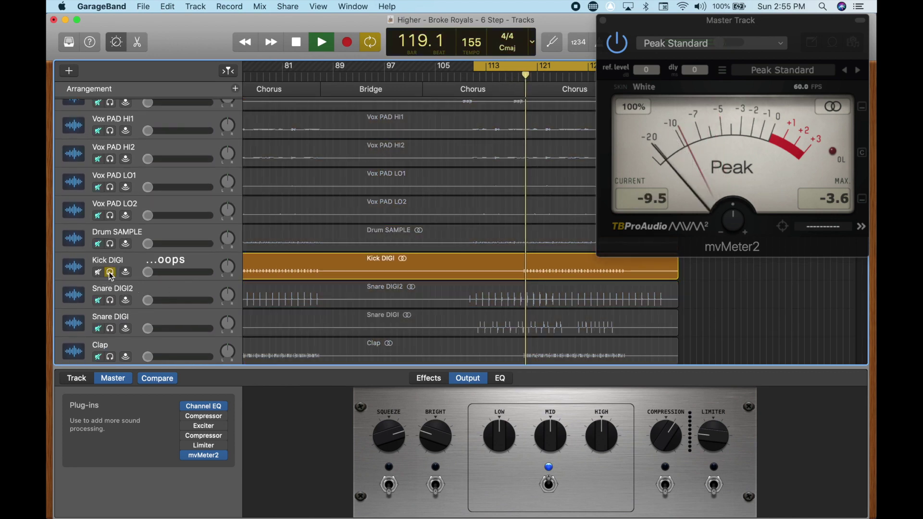
left_click(110, 273)
Bring up the Kick DIGI track, set its volume to -5.0 dB, and reset the meter's maximum peak reading.
left_click_drag(148, 273, 227, 278)
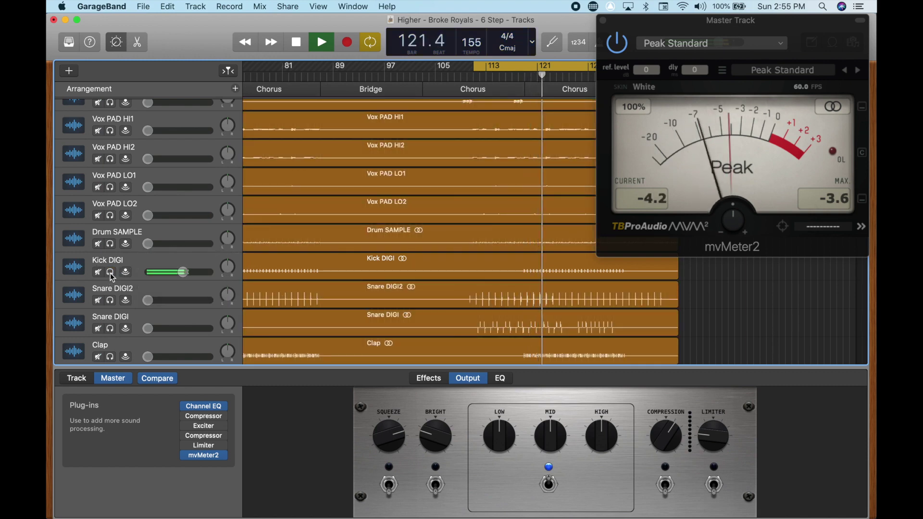
left_click(110, 273)
left_click(110, 273)
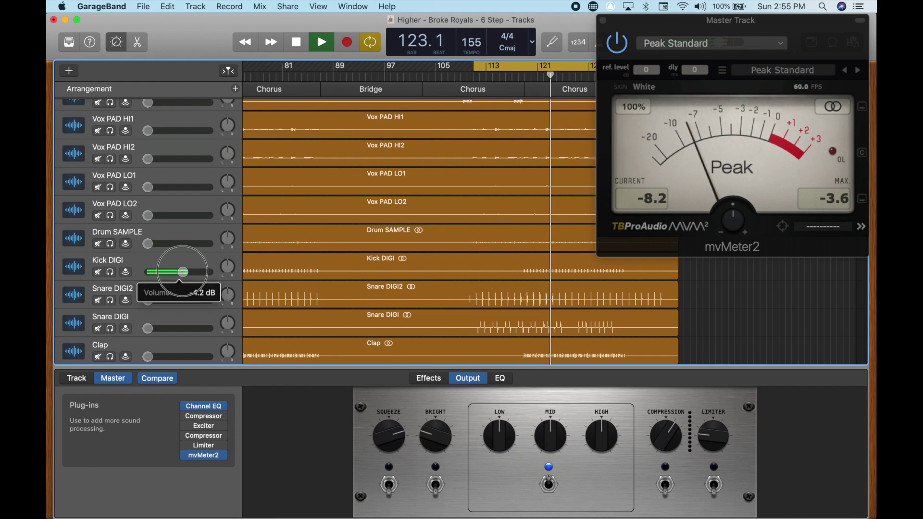
scroll(168, 279, "down", 3)
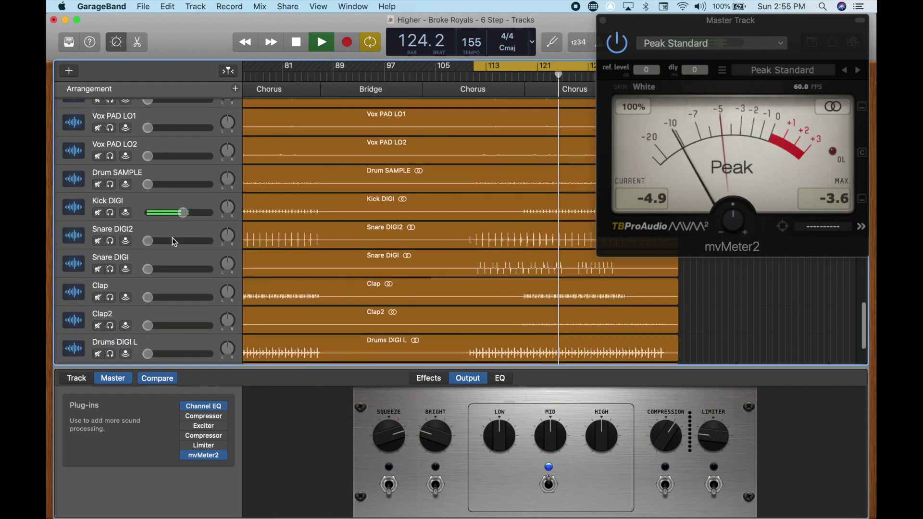
left_click_drag(183, 213, 181, 212)
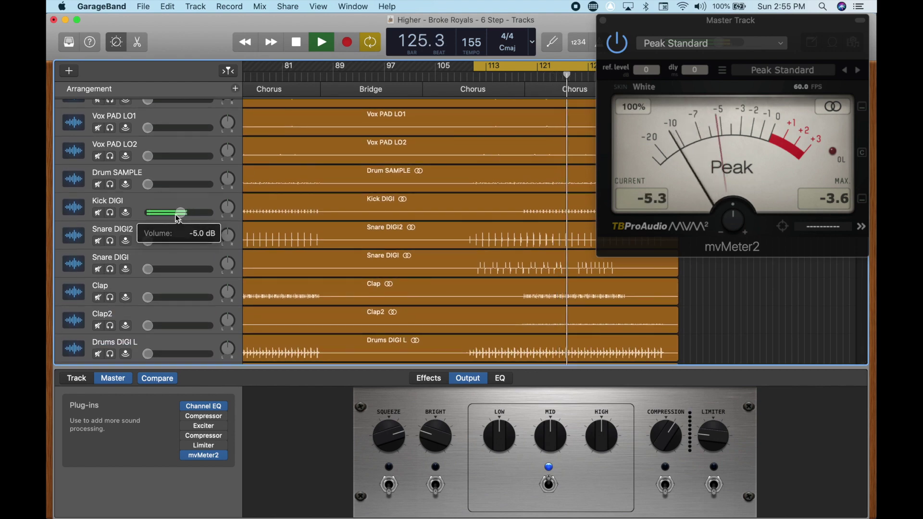
left_click(837, 206)
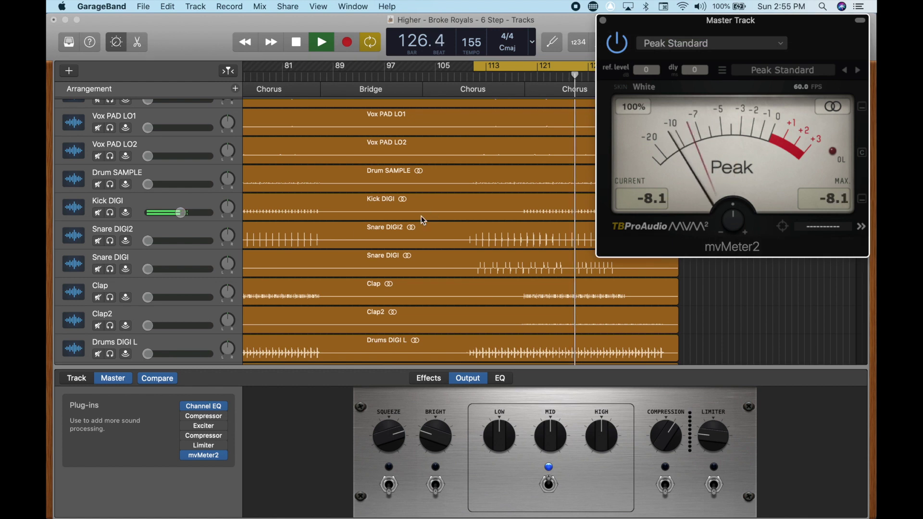
Bring up Snare DIGI2 at about -14.6 dB and blend in Snare DIGI at a slightly lower level.
left_click_drag(146, 241, 166, 246)
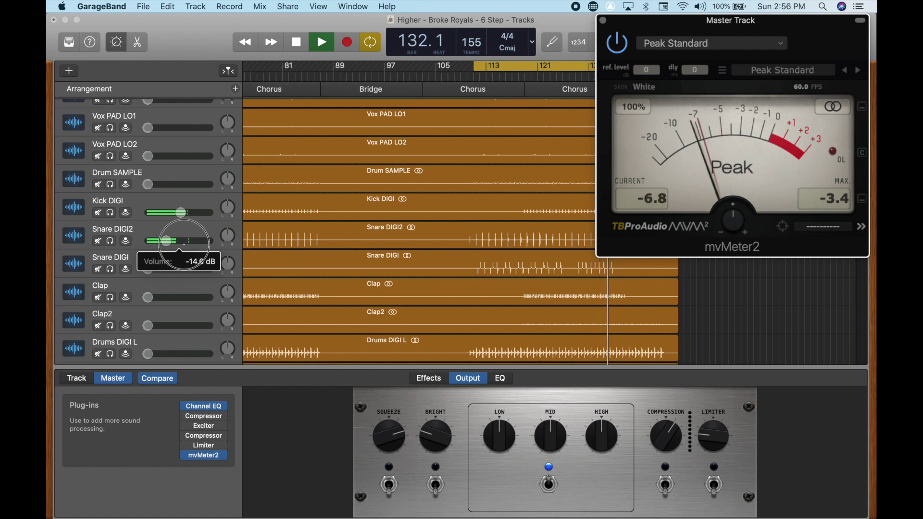
left_click_drag(149, 270, 191, 273)
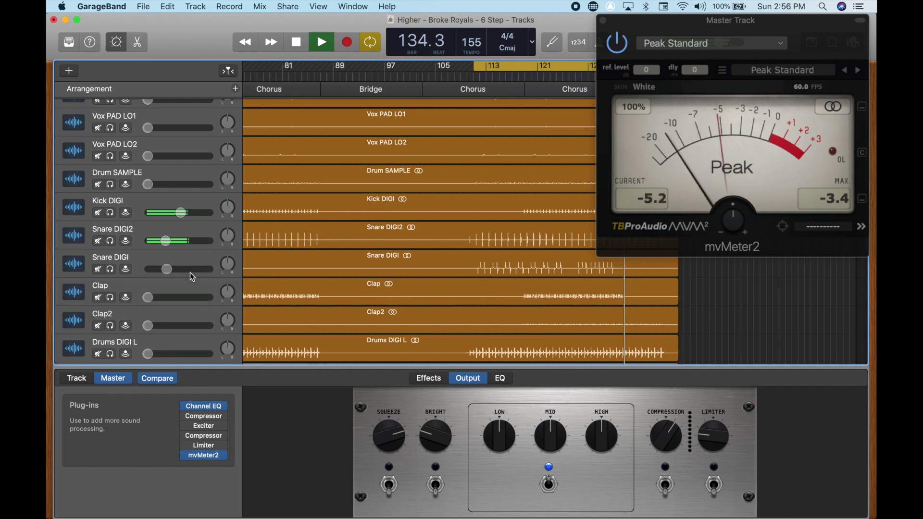
left_click(165, 269)
mouse_move(165, 268)
left_mouse_down()
mouse_move(148, 270)
mouse_move(184, 266)
mouse_move(183, 287)
mouse_move(192, 288)
mouse_move(170, 261)
left_mouse_up()
Bring up the Clap and Clap2 tracks to similar low levels and check Clap in solo.
scroll(147, 297, "down", 1)
left_click(112, 262)
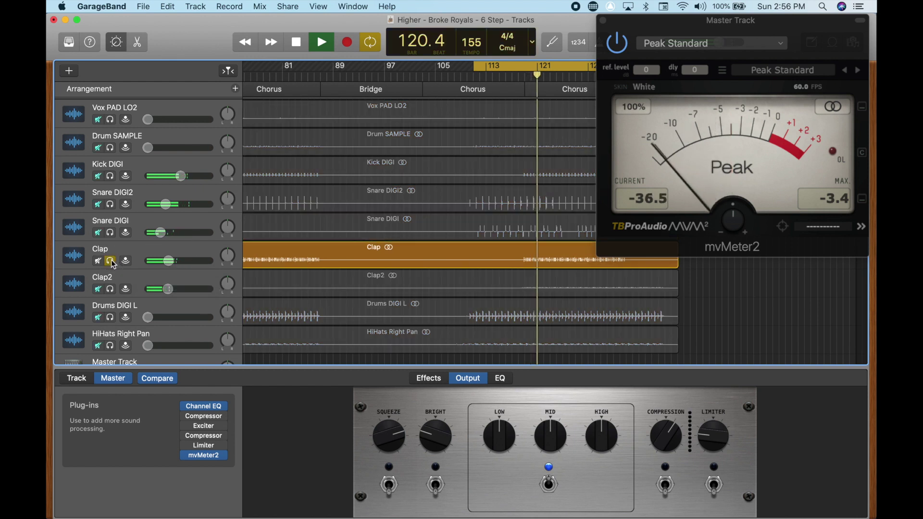
left_click(112, 262)
Trim the Kick DIGI volume down slightly.
left_click_drag(176, 178, 174, 179)
scroll(169, 260, "down", 2)
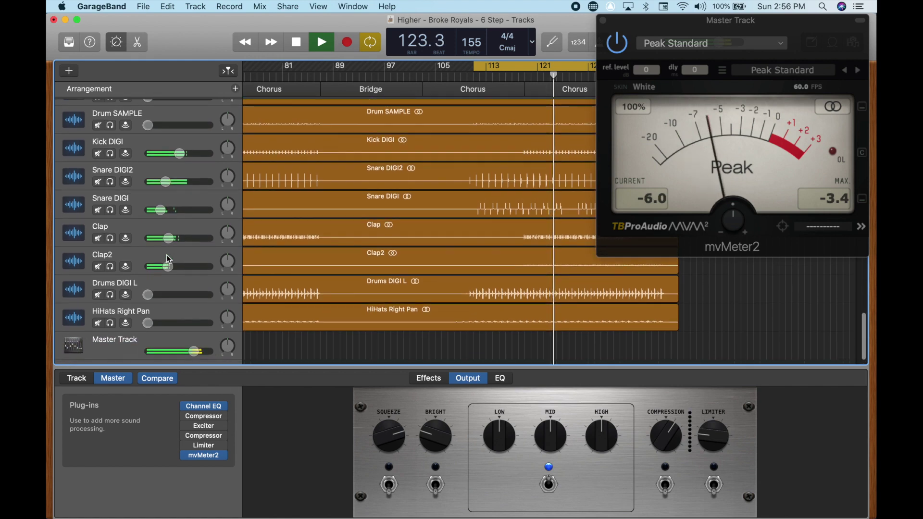
left_click_drag(179, 145, 179, 145)
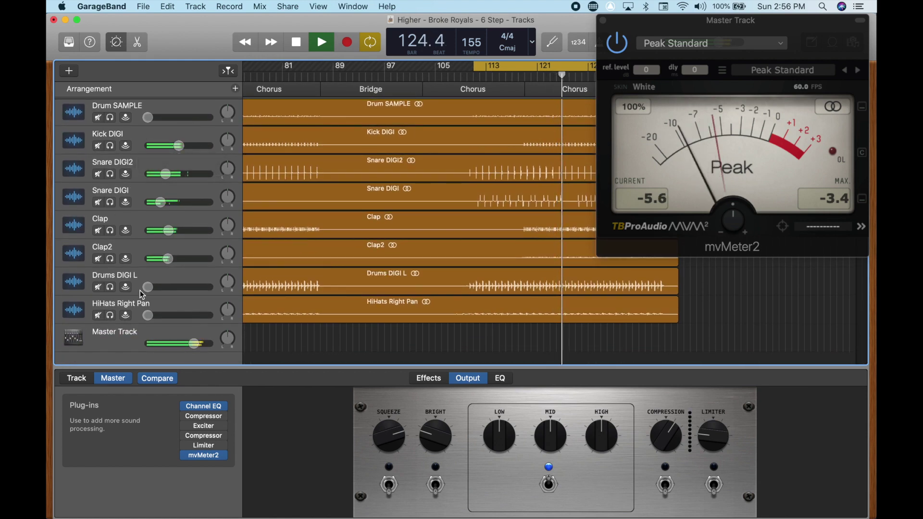
Bring up Drums DIGI L panned to the left and HiHats Right Pan panned to the right, both at low volume.
left_click_drag(148, 288, 219, 290)
left_click(226, 311)
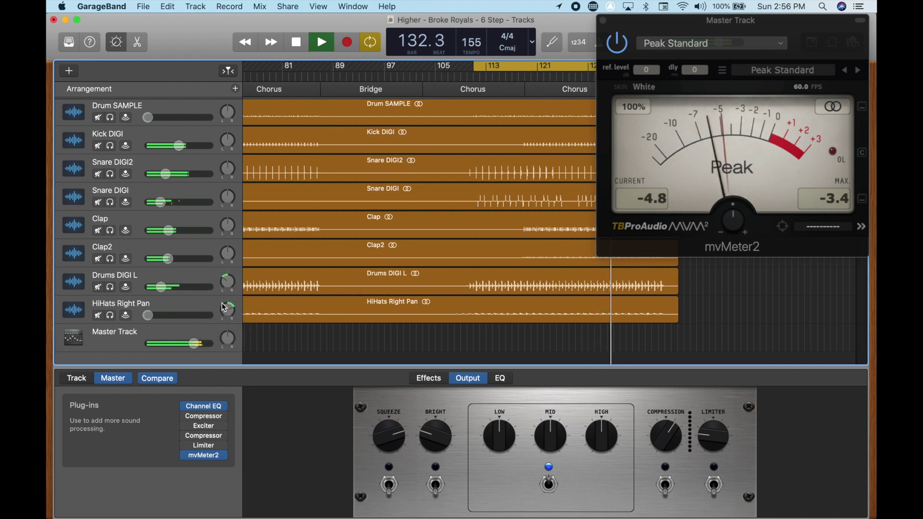
left_click(225, 284)
left_click_drag(227, 293, 227, 295)
left_click_drag(176, 319, 169, 317)
scroll(161, 271, "up", 2)
scroll(160, 271, "up", 3)
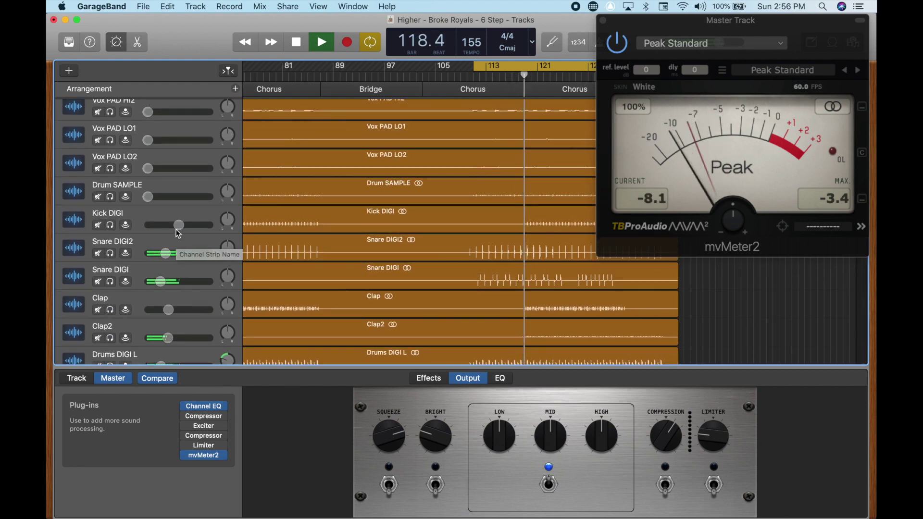
Trim Kick DIGI to about -7.2 dB and bring up Drum SAMPLE to about -10.4 dB, checking the sample track in solo.
left_click_drag(177, 231, 176, 226)
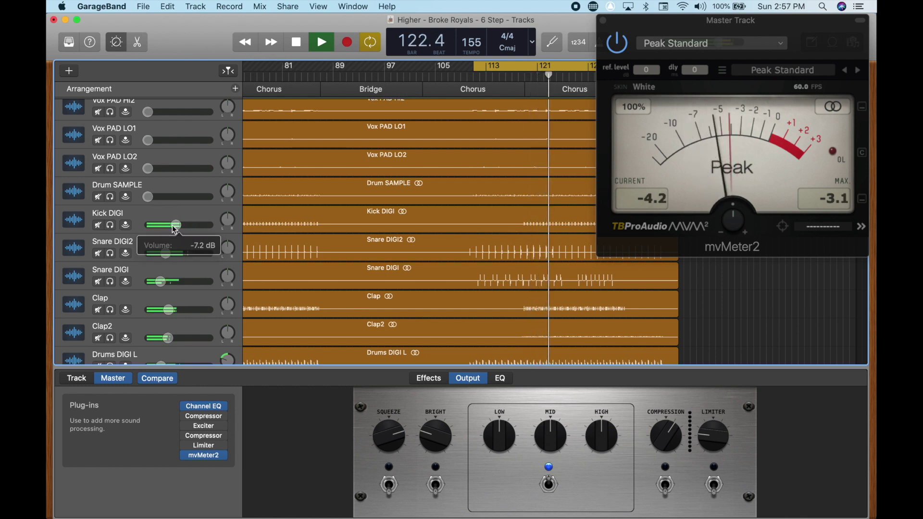
scroll(175, 230, "up", 6)
scroll(175, 230, "down", 2)
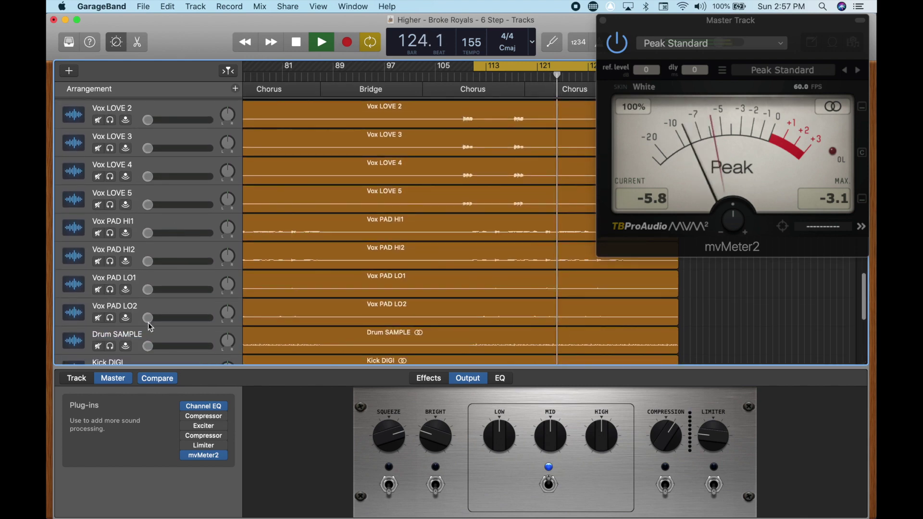
left_click_drag(151, 350, 175, 348)
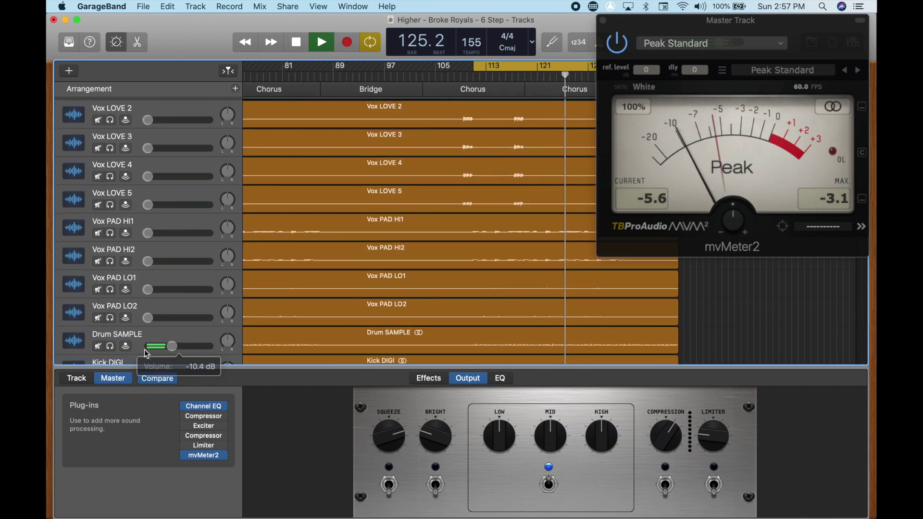
left_click(110, 346)
left_click(111, 347)
left_click_drag(172, 346, 172, 346)
Bring up Vox L panned left and Vox R panned right, both at about -15 dB beneath the lead vocal.
scroll(184, 268, "up", 7)
scroll(187, 271, "up", 5)
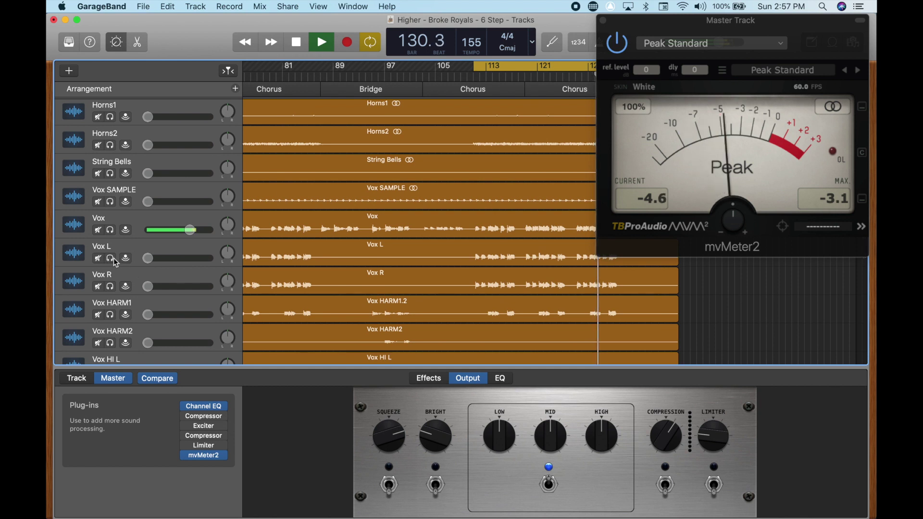
left_click(148, 260)
mouse_move(150, 263)
left_mouse_down()
mouse_move(226, 264)
mouse_move(135, 263)
mouse_move(167, 258)
left_mouse_up()
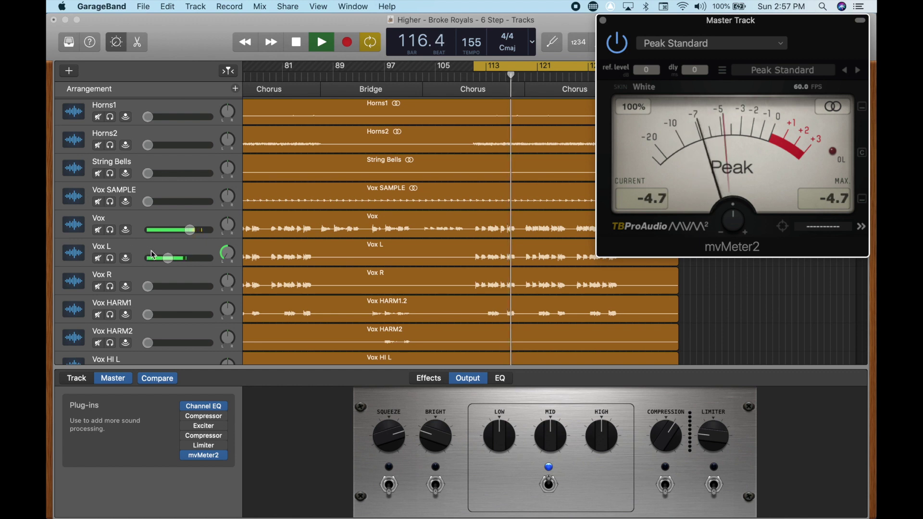
left_click_drag(166, 259, 189, 287)
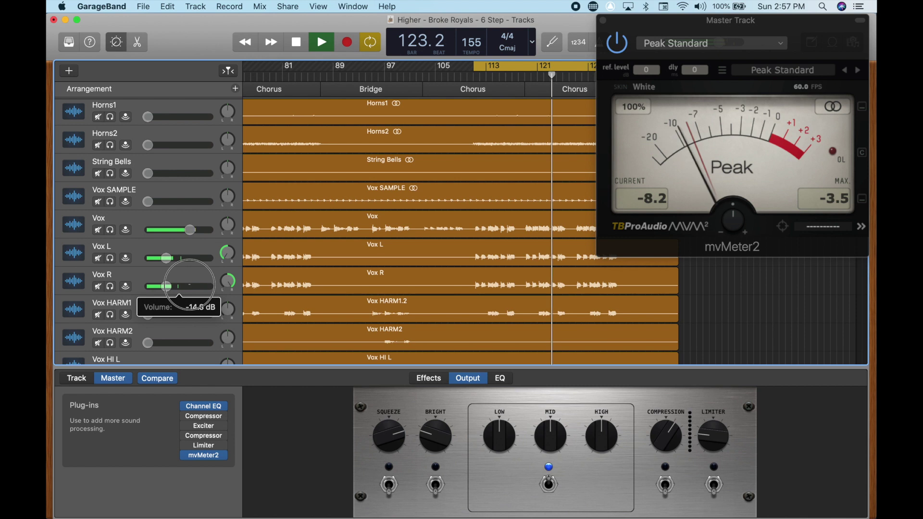
left_click_drag(190, 287, 190, 286)
Bring up Vox HARM1 while soloed and Vox HARM2 in the full mix, both about level with Vox L and Vox R.
left_click(110, 315)
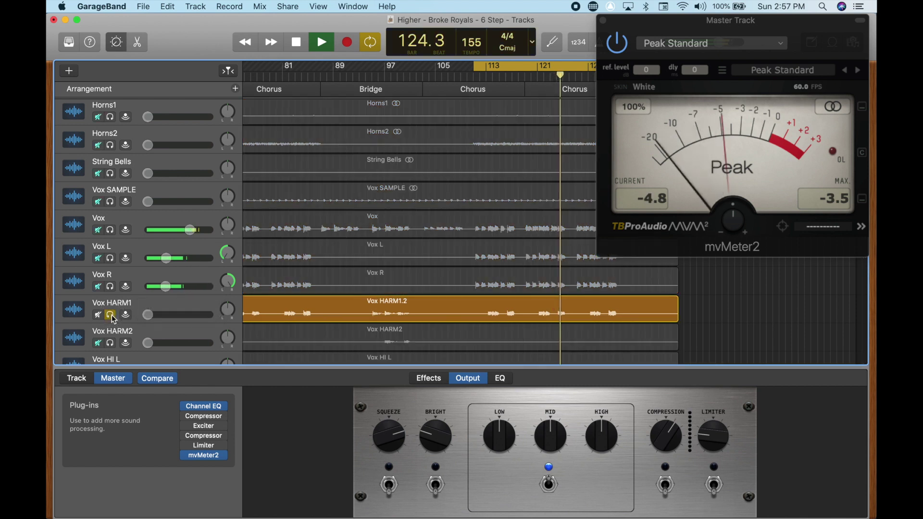
left_click_drag(148, 315, 162, 315)
left_click(500, 76)
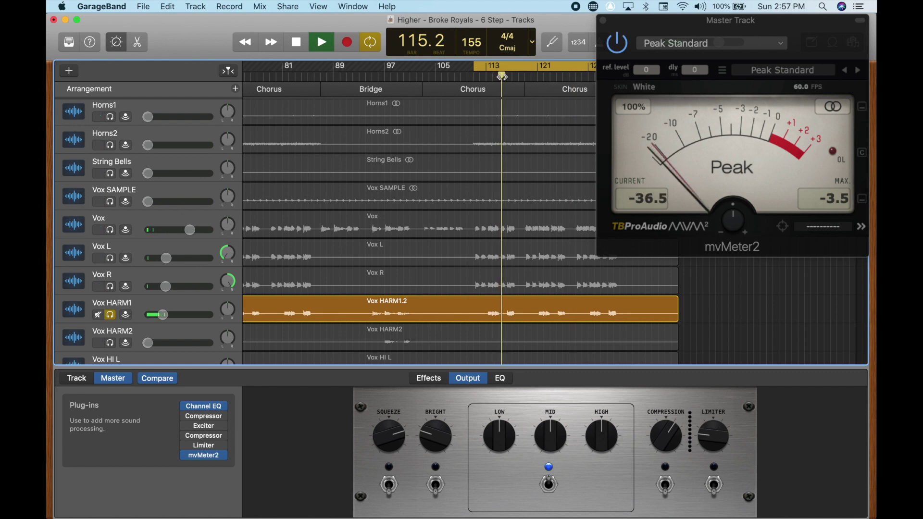
left_click_drag(168, 317, 170, 318)
left_click(110, 316)
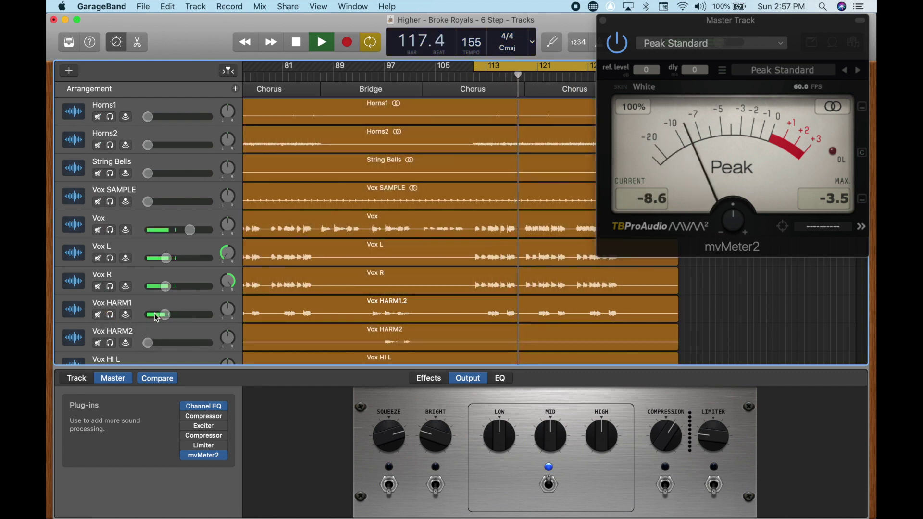
left_click_drag(149, 343, 185, 344)
Pan Vox HI L partly left and Vox HI R partly right and bring both up to matching low volumes.
scroll(185, 344, "down", 3)
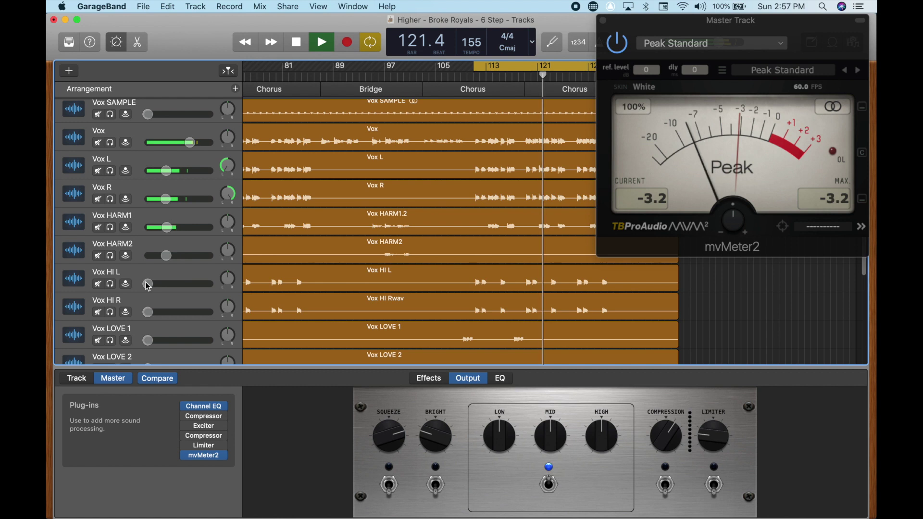
mouse_move(229, 282)
left_mouse_down()
mouse_move(228, 294)
mouse_move(206, 305)
mouse_move(210, 294)
mouse_move(225, 302)
mouse_move(228, 289)
left_mouse_up()
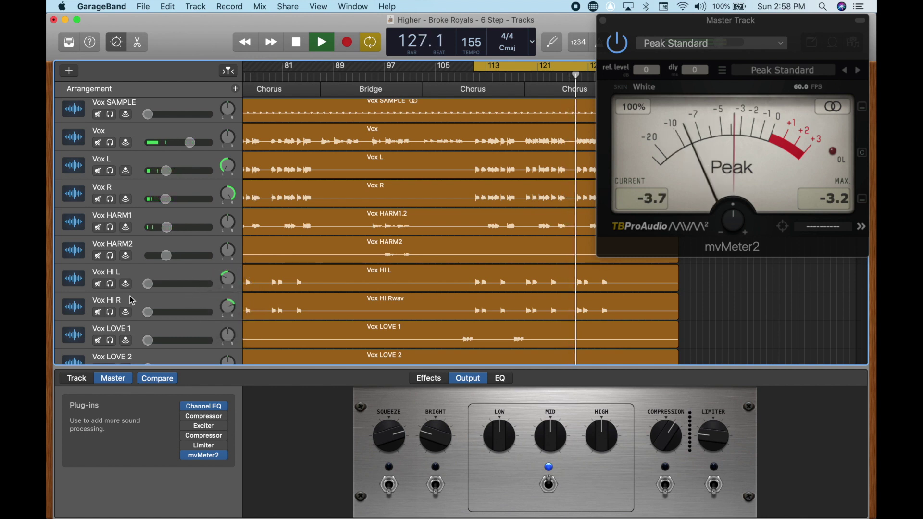
left_click_drag(146, 285, 189, 313)
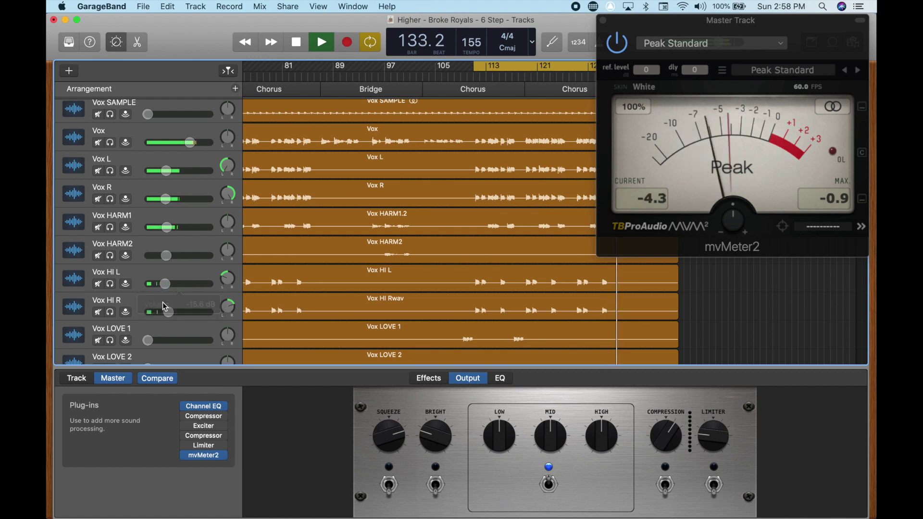
left_click_drag(166, 311, 166, 312)
Bring up the five Vox LOVE tracks, with the first three at about -16 dB and Vox LOVE 4 and 5 slightly lower.
scroll(161, 319, "down", 2)
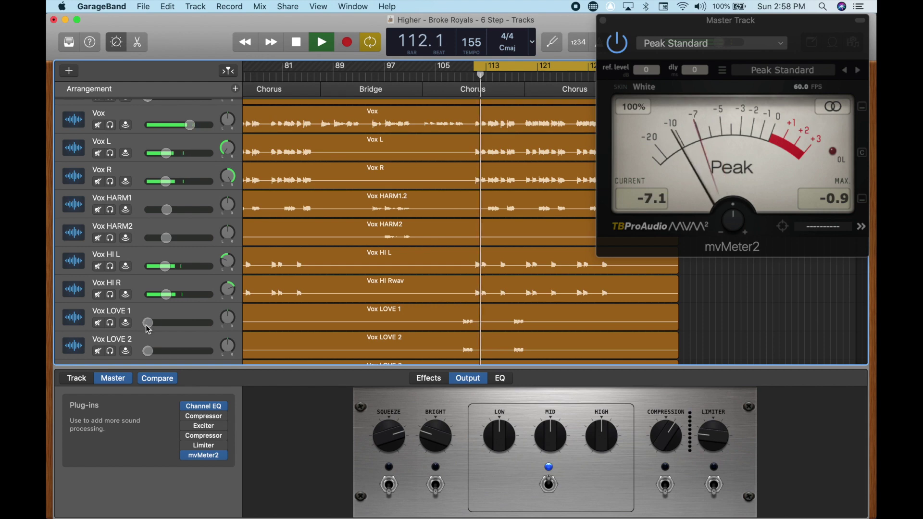
scroll(149, 330, "down", 1)
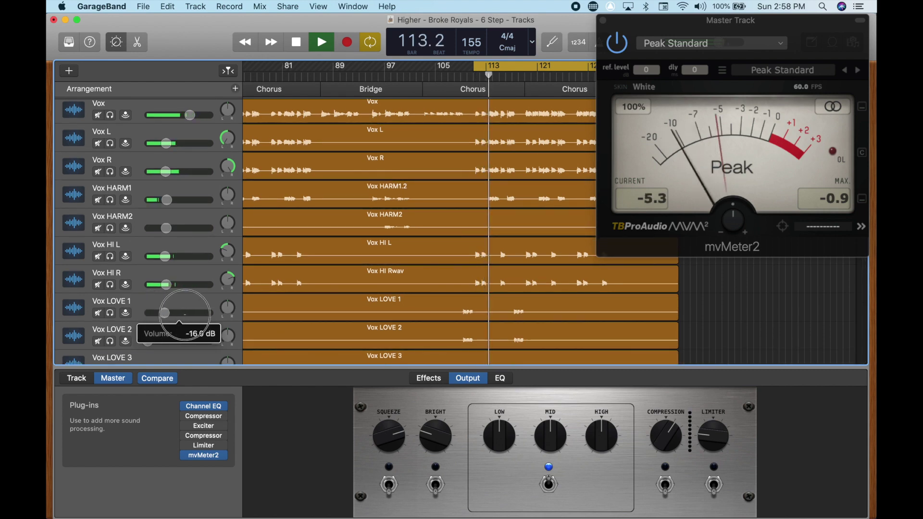
scroll(159, 318, "down", 3)
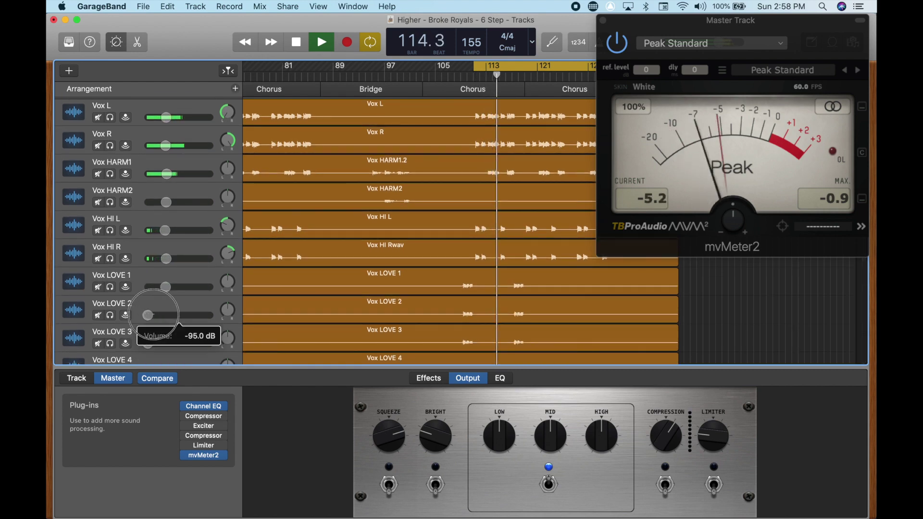
left_click_drag(154, 345, 163, 345)
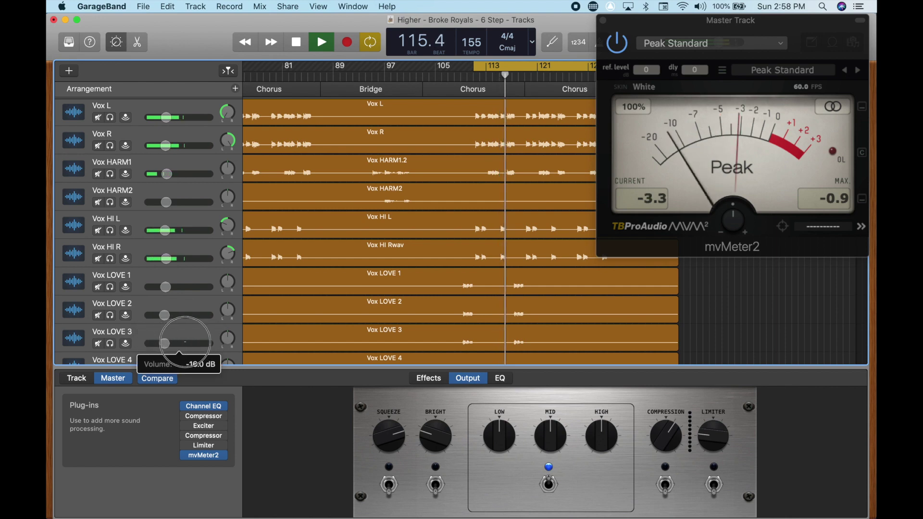
scroll(186, 343, "down", 6)
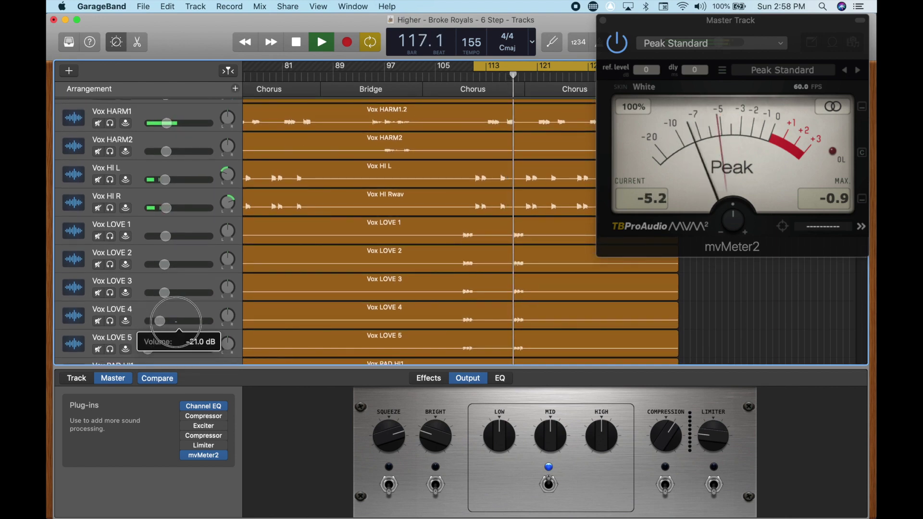
scroll(183, 324, "down", 3)
left_click_drag(165, 325, 180, 353)
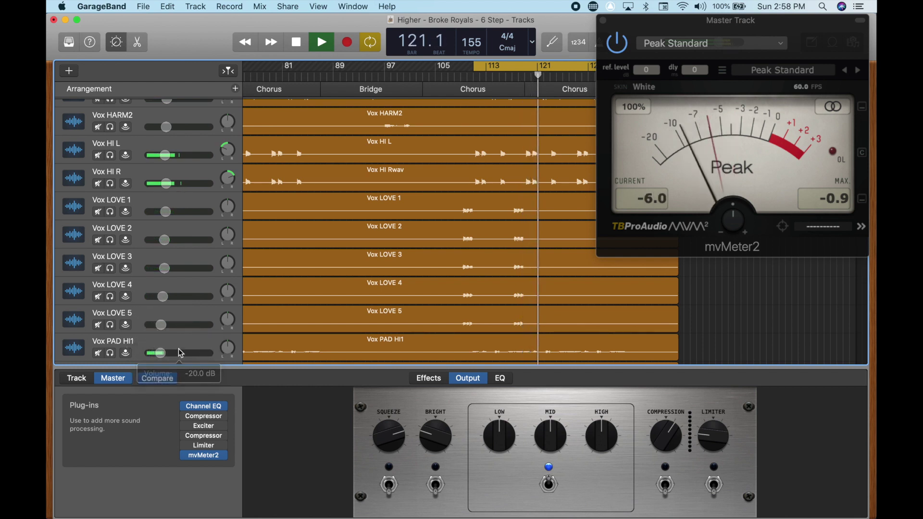
Using solo, set Vox PAD HI1 to about -17.6 dB panned to -64 and Vox PAD HI2 to a matching level panned right.
scroll(181, 353, "down", 3)
left_click_drag(157, 324, 162, 323)
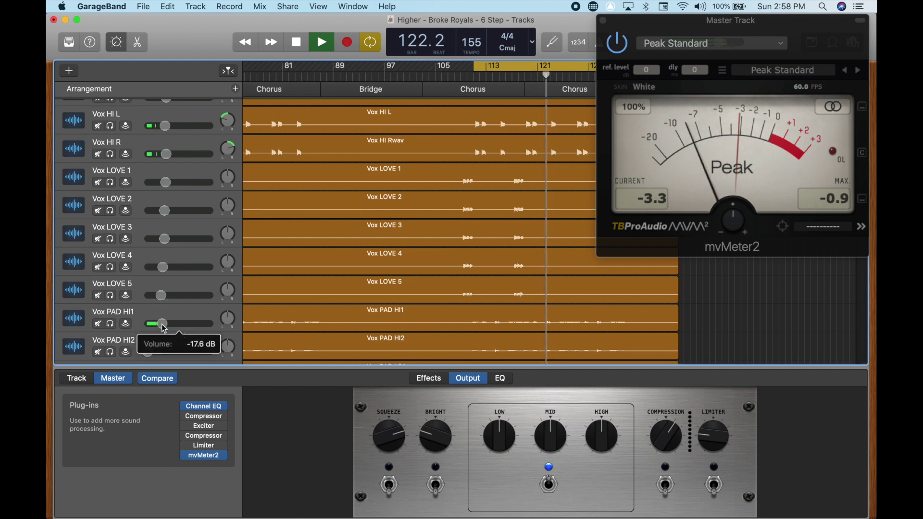
left_click(111, 325)
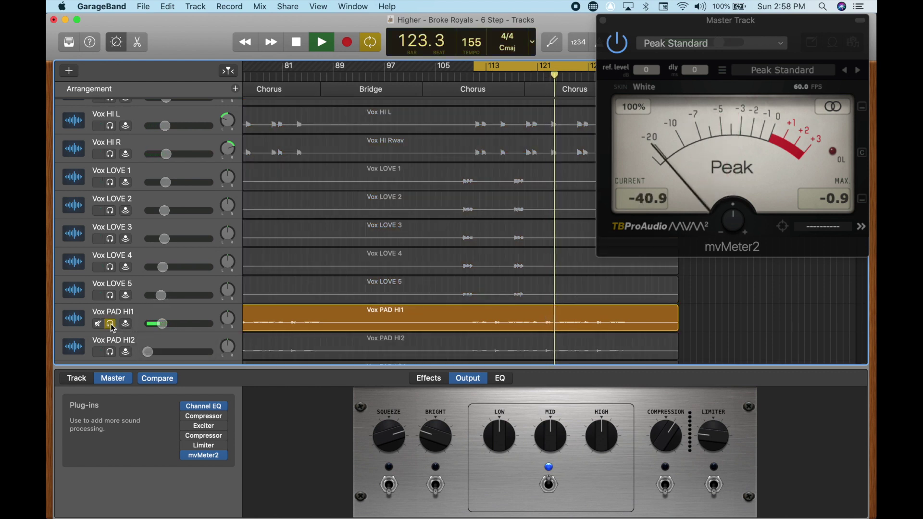
left_click_drag(227, 319, 227, 332)
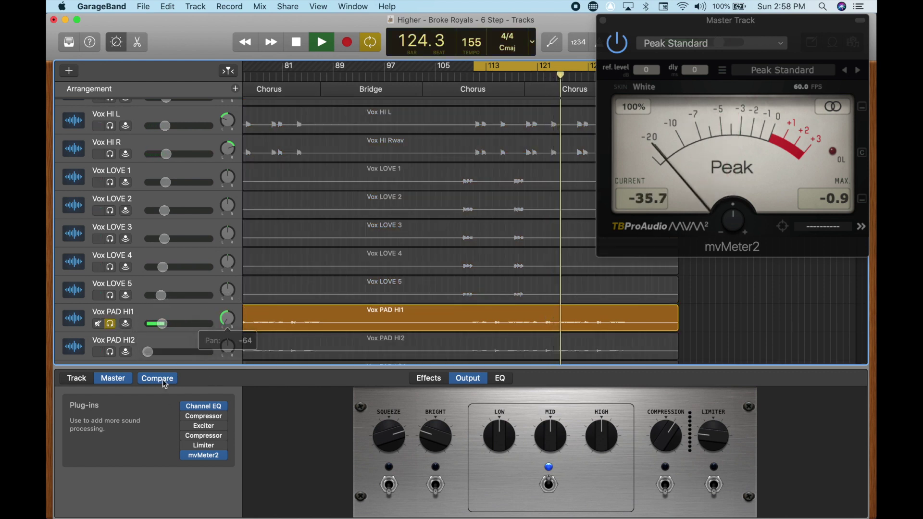
left_click(111, 352)
left_click_drag(153, 352, 175, 350)
left_click(110, 323)
left_click(110, 352)
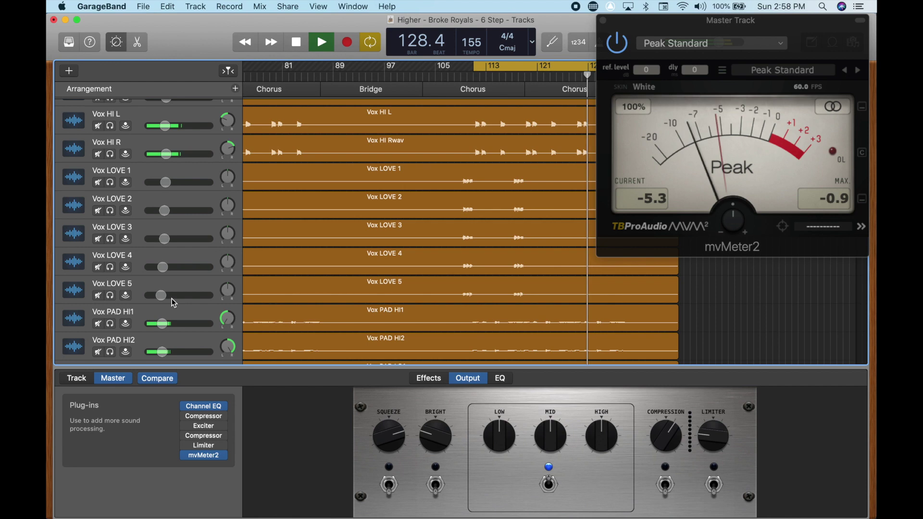
Solo Vox PAD LO1 and Vox PAD LO2 and bring both up, with LO2 at about -20.5 dB and LO1 slightly louder.
scroll(174, 303, "down", 5)
left_click_drag(164, 261, 172, 261)
left_click(110, 261)
left_click(111, 290)
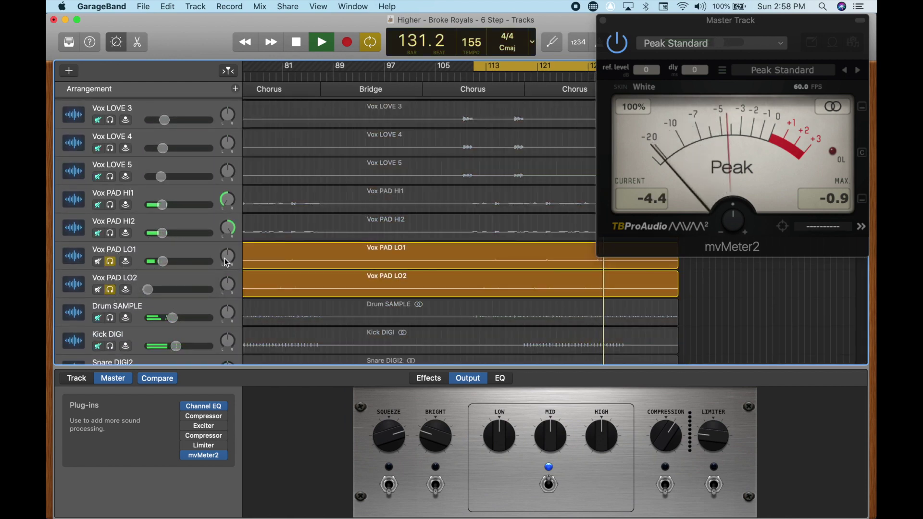
left_click(148, 289)
mouse_move(148, 289)
left_mouse_down()
mouse_move(174, 290)
mouse_move(161, 290)
left_mouse_up()
left_click(160, 289)
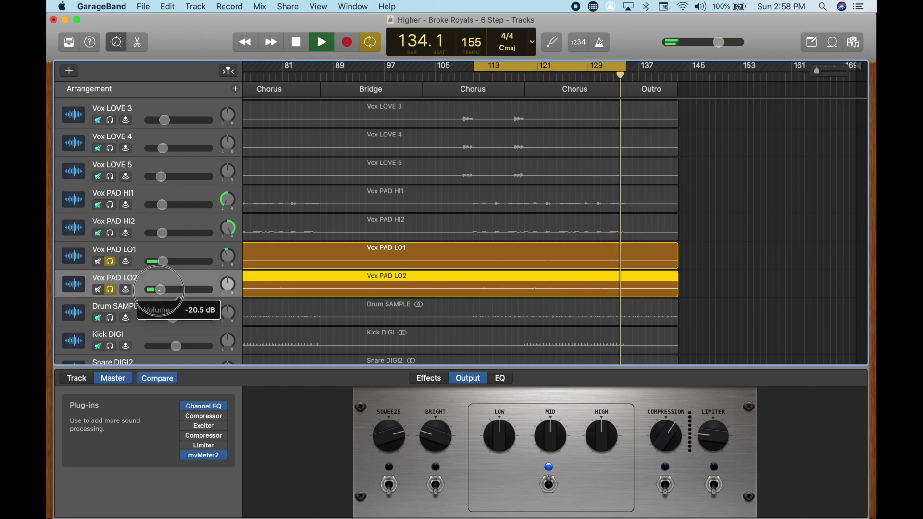
Audition all four Vox PAD tracks in solo, pan LO1 partly left and LO2 partly right, and return to the full mix.
left_click(110, 233)
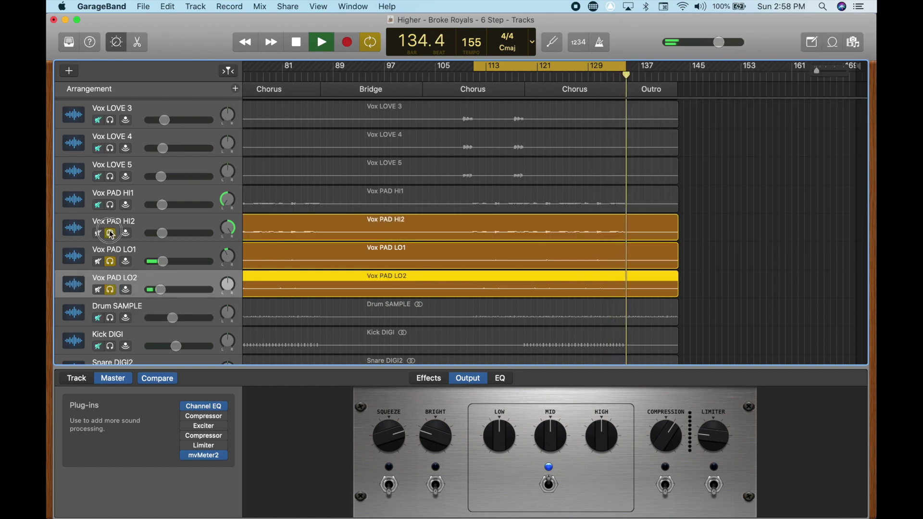
left_click(110, 206)
mouse_move(225, 265)
left_mouse_down()
mouse_move(217, 268)
mouse_move(226, 264)
mouse_move(226, 283)
mouse_move(221, 263)
left_mouse_up()
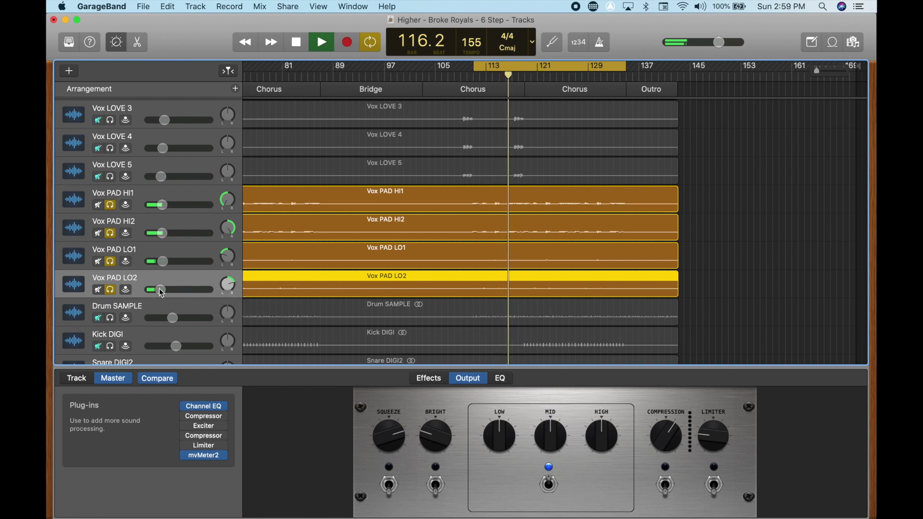
left_click(111, 206)
left_click(111, 234)
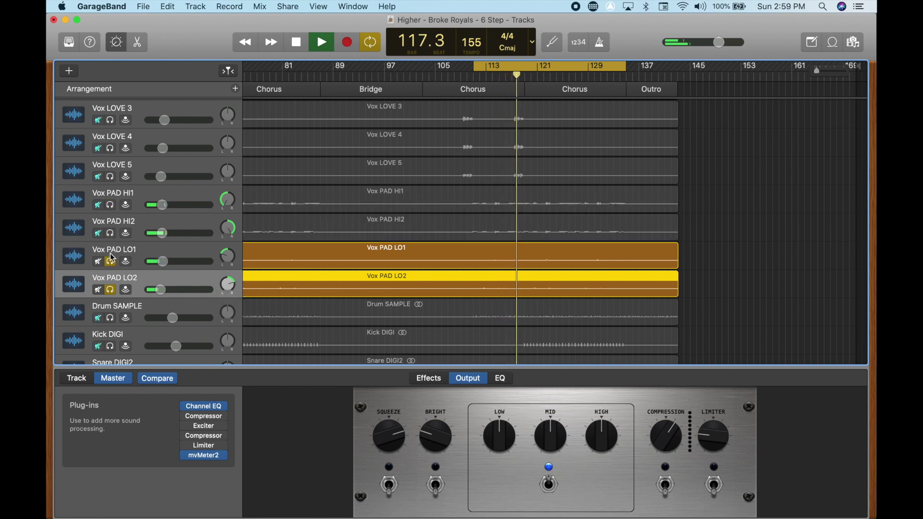
left_click(111, 262)
left_click(111, 290)
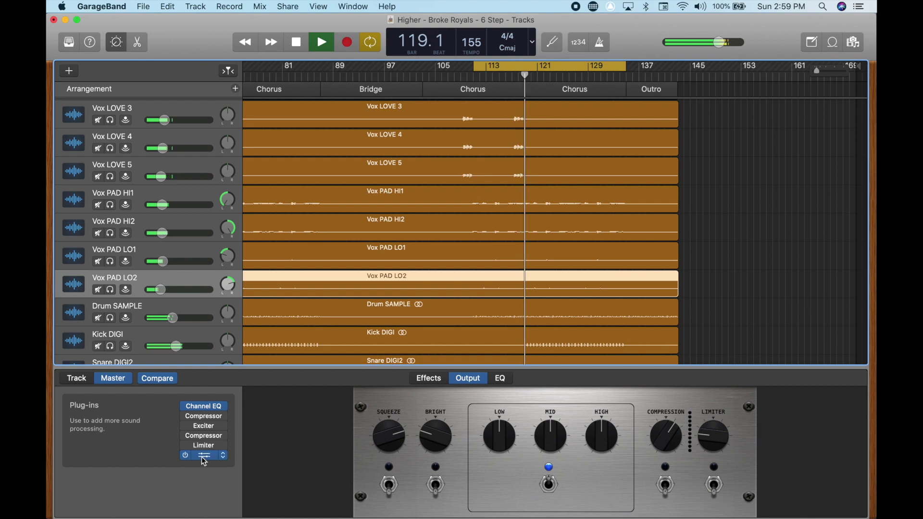
Reopen the mvMeter2 plug-in on the master track and reset its maximum peak reading.
left_click(204, 457)
left_click(835, 219)
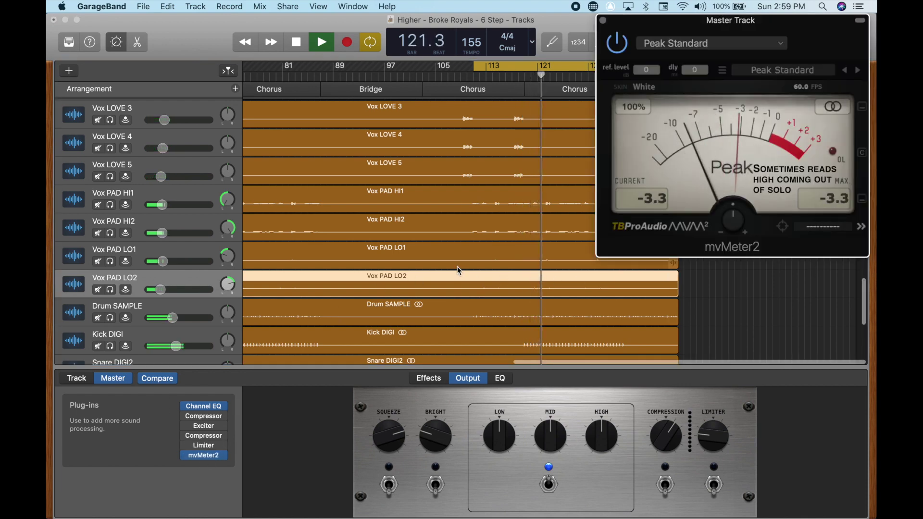
scroll(457, 266, "up", 10)
scroll(457, 267, "up", 15)
scroll(458, 267, "up", 13)
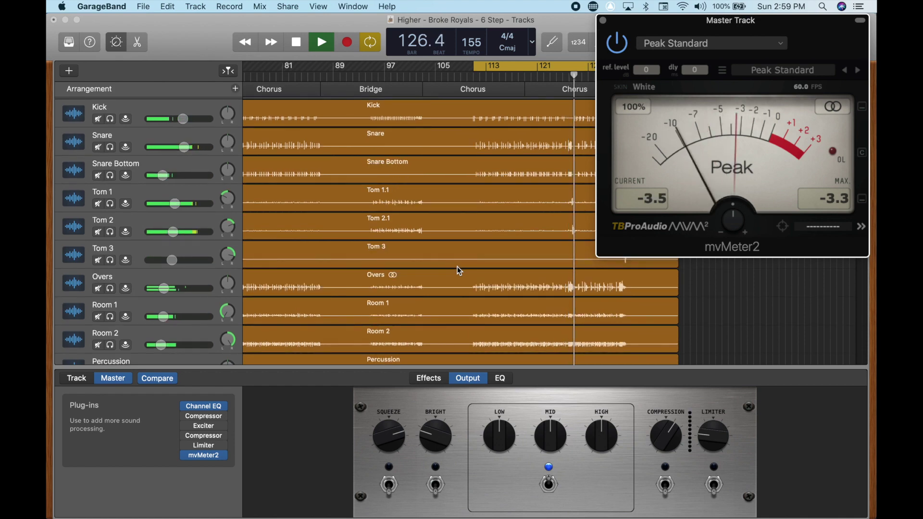
Bring up Synth Bass 1 to about -12 dB and check the track briefly in solo.
scroll(457, 266, "down", 2)
scroll(458, 266, "down", 5)
scroll(458, 267, "down", 6)
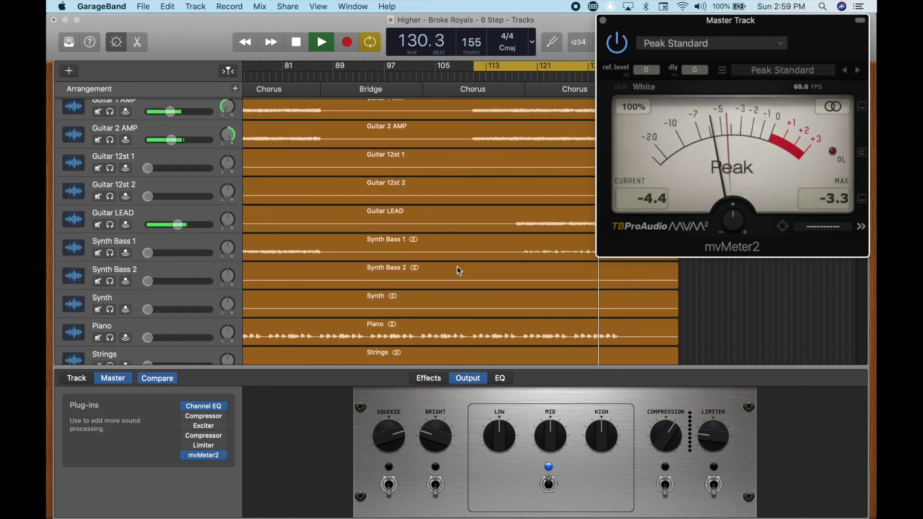
scroll(445, 253, "down", 1)
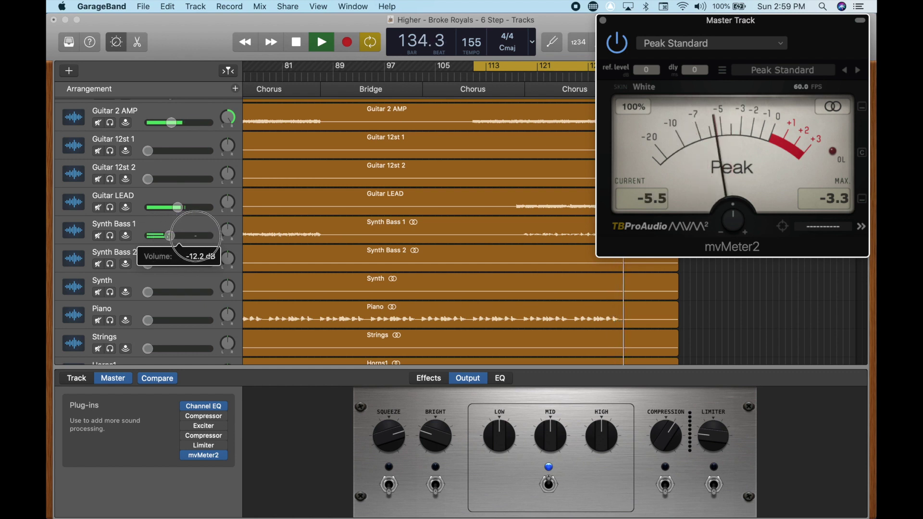
left_click(198, 236)
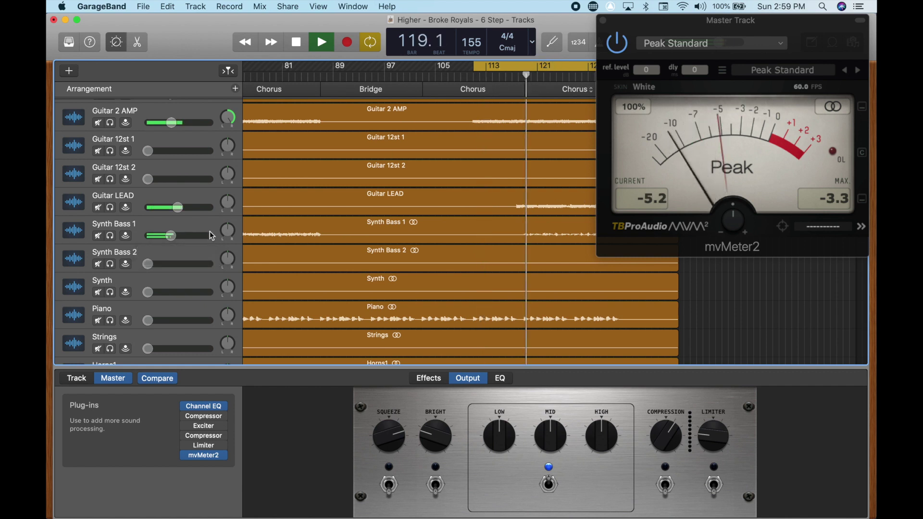
left_click(110, 236)
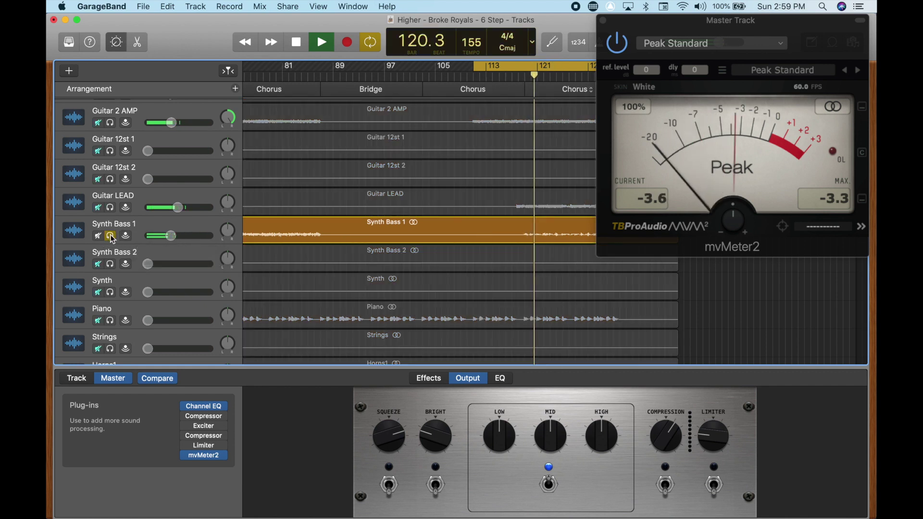
left_click(110, 237)
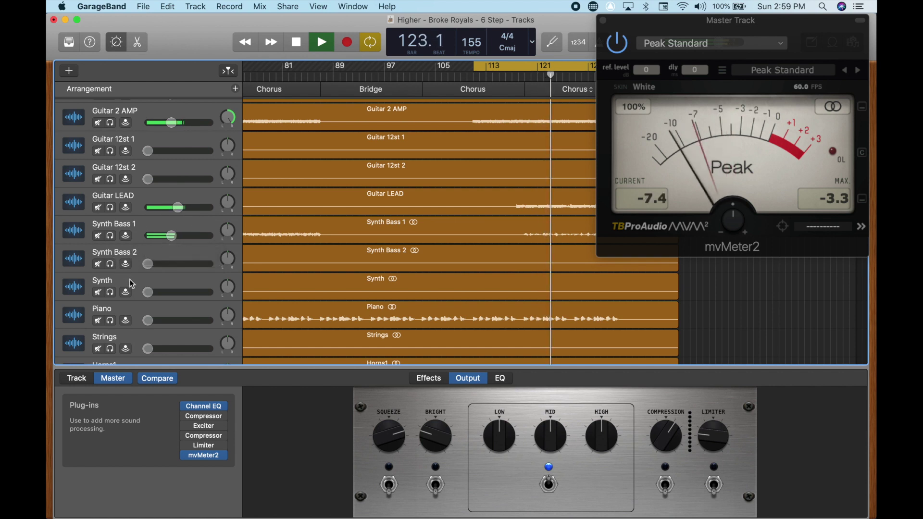
Solo the Piano track briefly, bring it up to about -11 dB, and return to the full mix.
left_click(110, 321)
left_click_drag(149, 320, 168, 320)
left_click(110, 321)
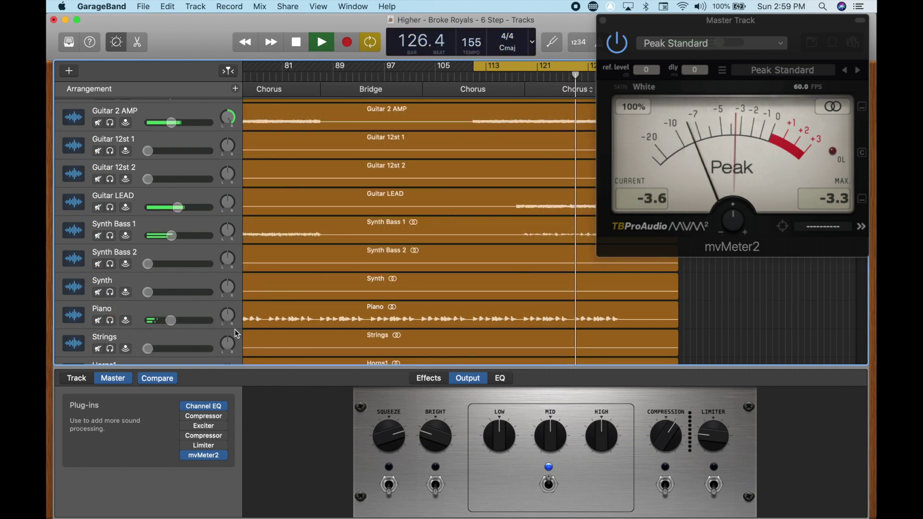
left_click(171, 320)
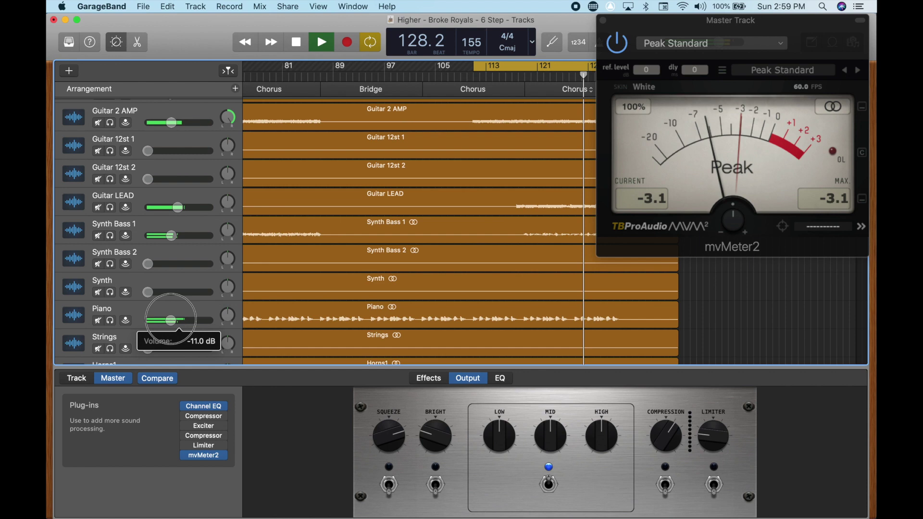
Solo Horns2, bring it up to about -15 dB, and fine-tune its level in the full mix.
scroll(417, 266, "down", 2)
scroll(420, 270, "down", 2)
left_click(110, 331)
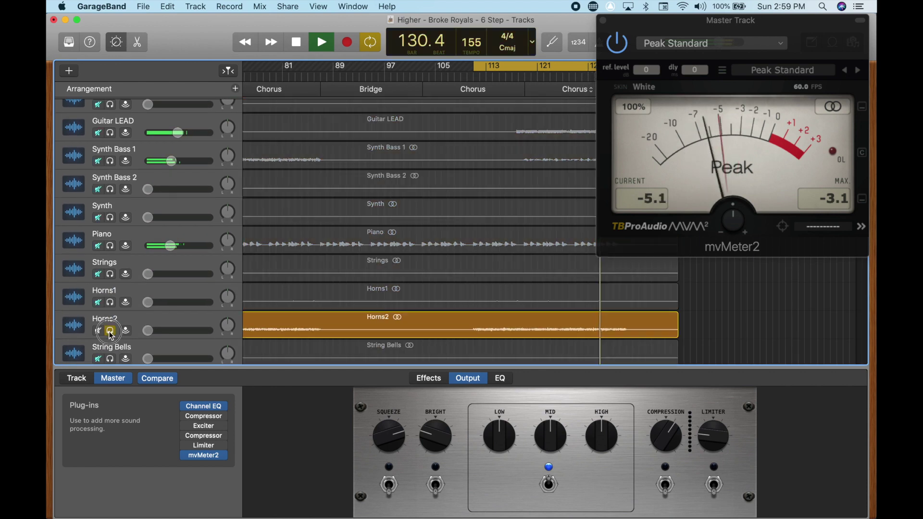
left_click_drag(149, 334, 168, 331)
key("s")
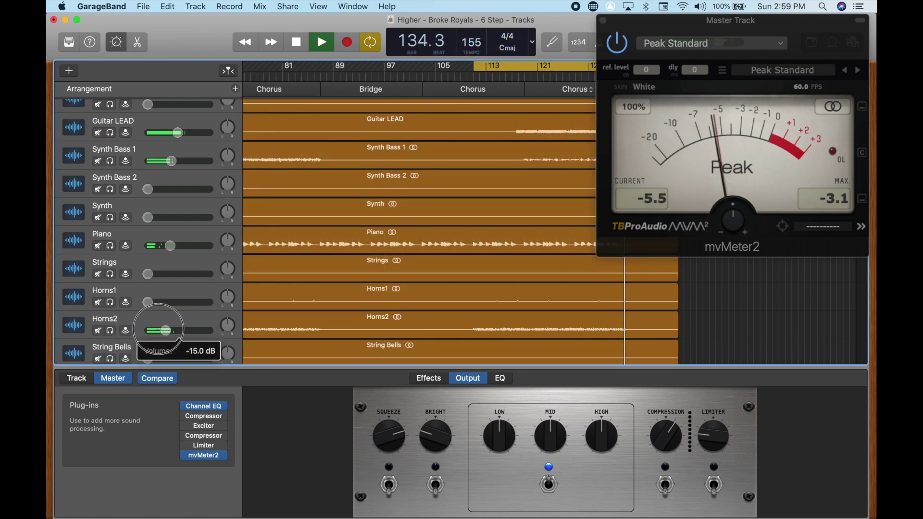
left_click_drag(159, 330, 160, 330)
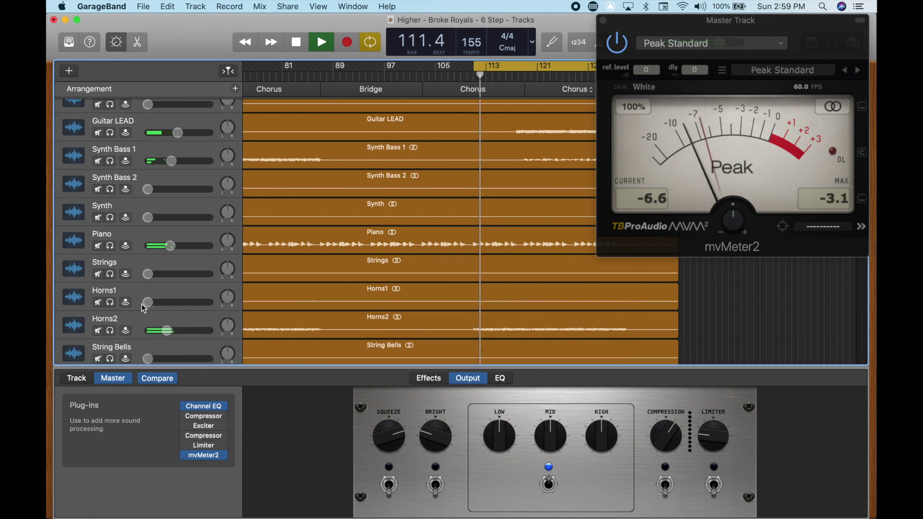
Bring up Horns1, check it briefly in solo, and settle its level at about -12.2 dB.
left_click_drag(148, 303, 168, 302)
left_click(102, 304)
left_click(102, 304)
left_click(110, 304)
left_click(111, 304)
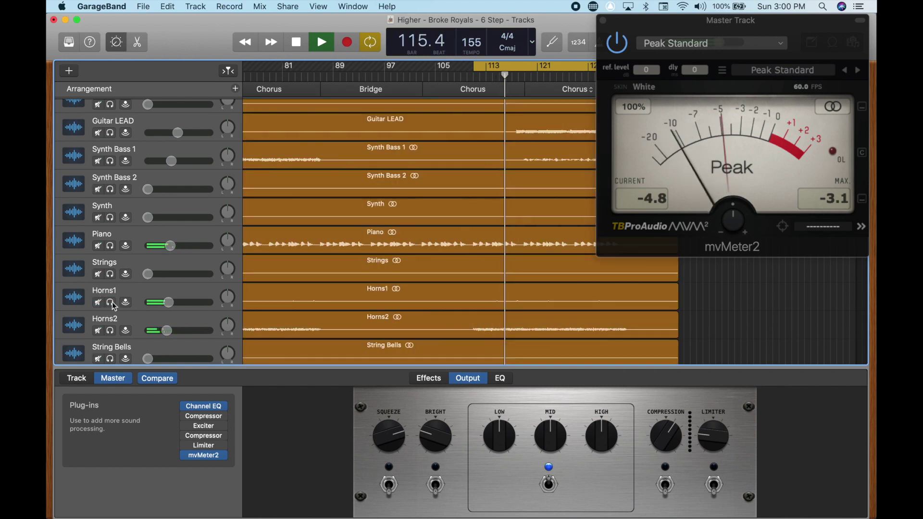
left_click_drag(169, 303, 170, 303)
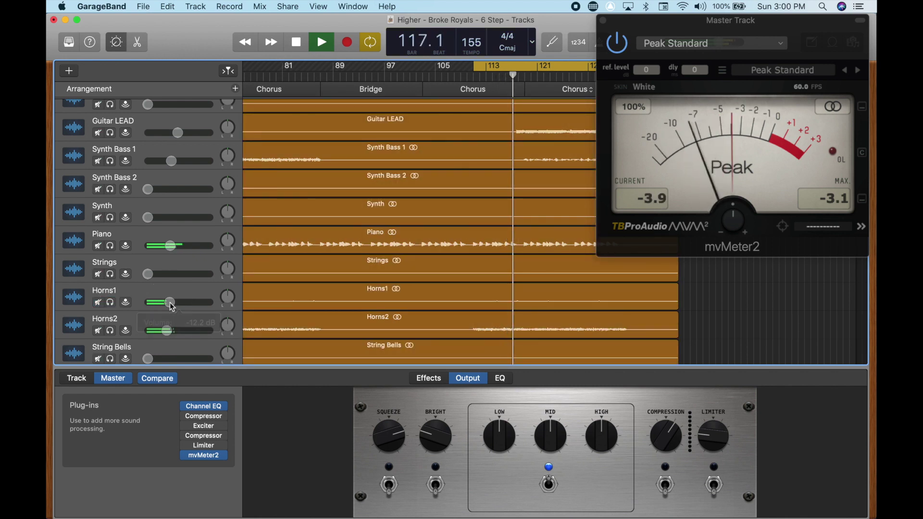
Bring up Strings to about -14 dB, and try Synth at -13.6 dB before pulling it back to silence.
left_click_drag(144, 275, 178, 274)
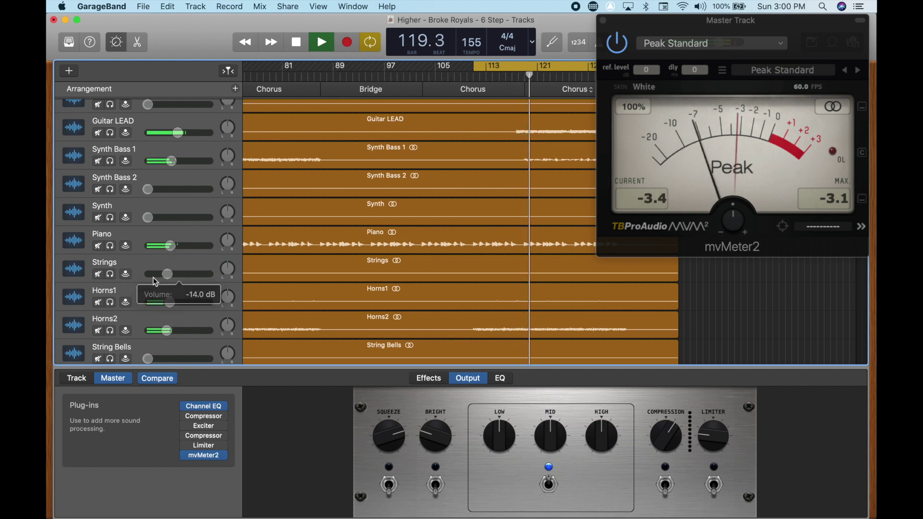
left_click(166, 218)
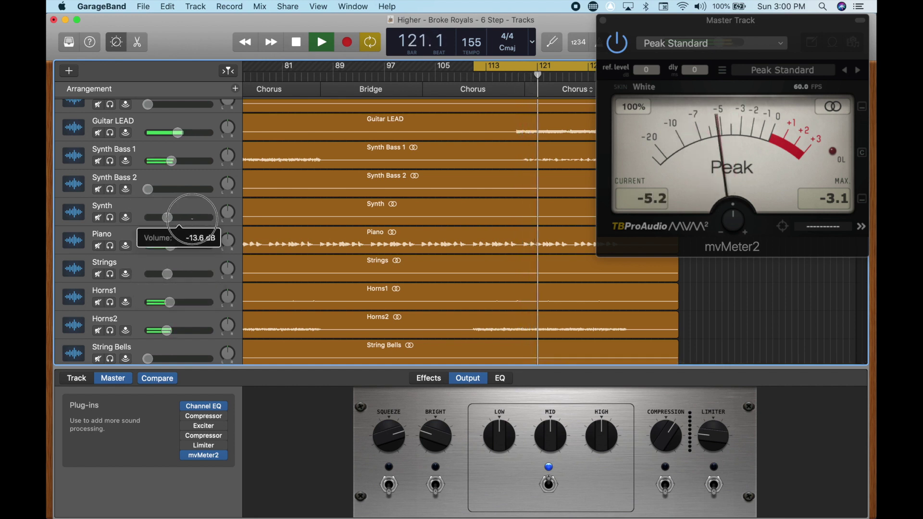
left_click_drag(167, 218, 147, 219)
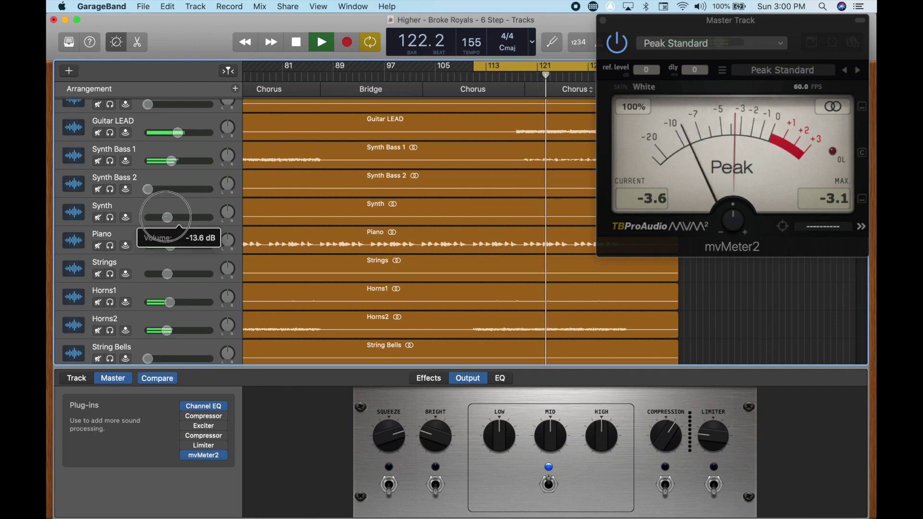
Review the levels of all tracks from the vocals and digital drums to the kick during the last chorus, and stop playback.
scroll(212, 220, "up", 2)
scroll(211, 219, "up", 3)
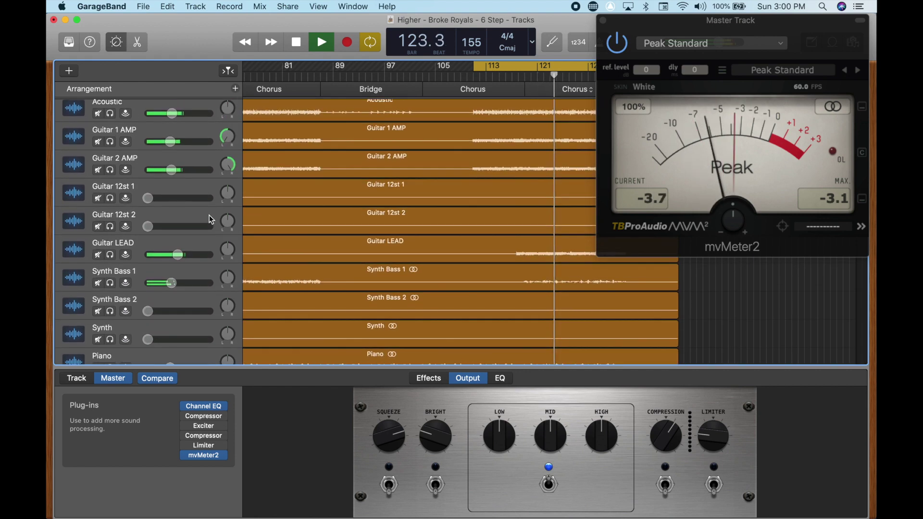
scroll(212, 219, "down", 8)
scroll(212, 220, "down", 6)
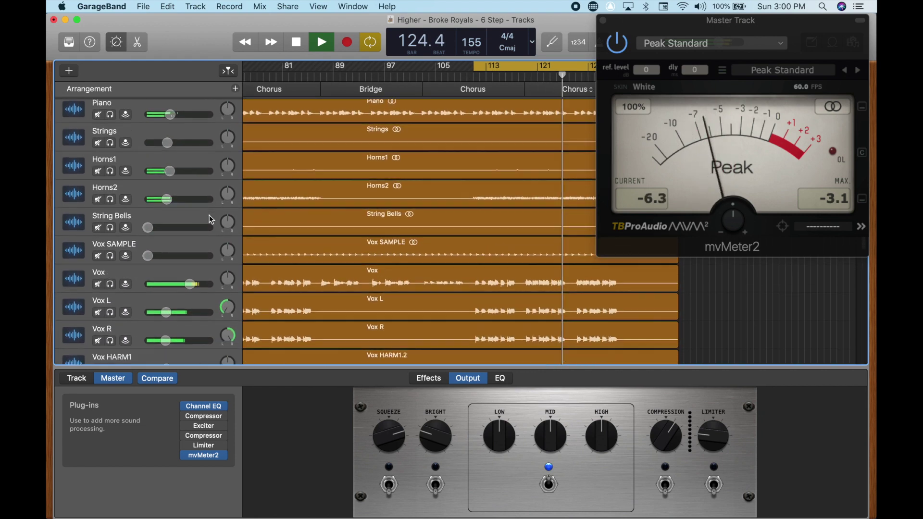
scroll(211, 219, "down", 3)
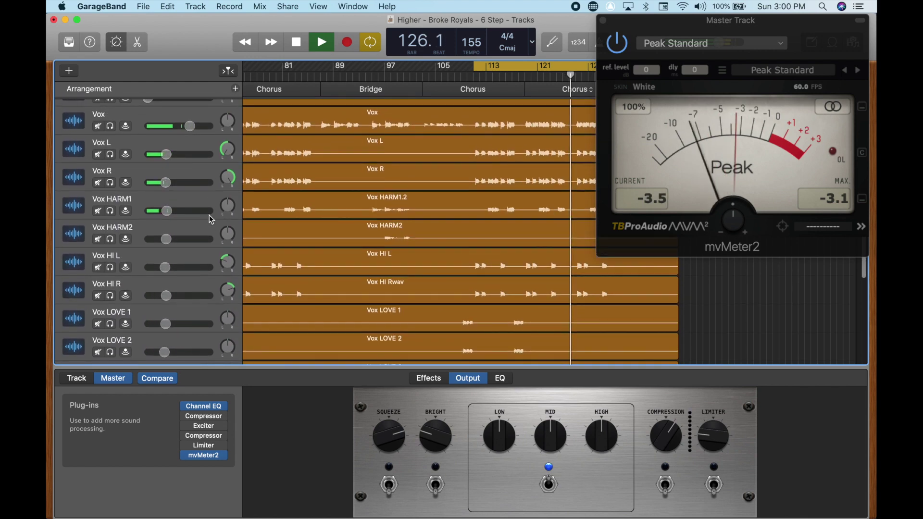
scroll(212, 220, "down", 5)
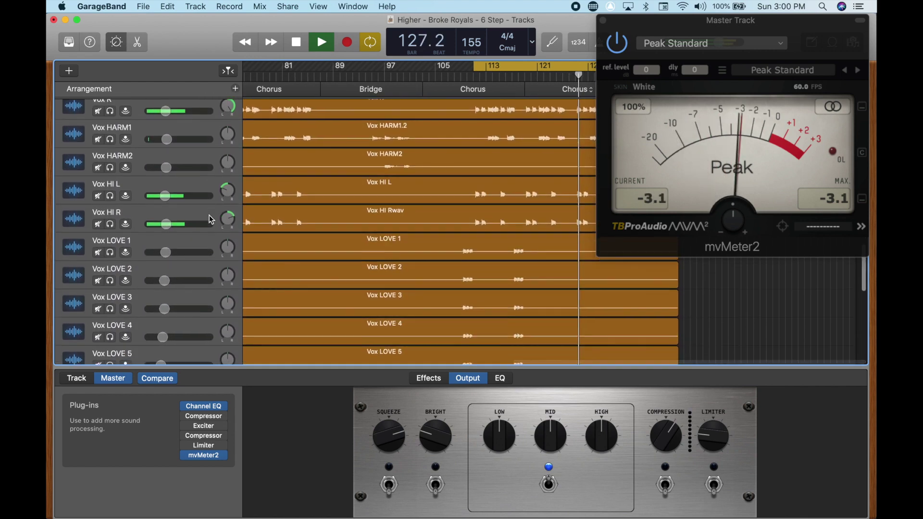
scroll(212, 220, "down", 6)
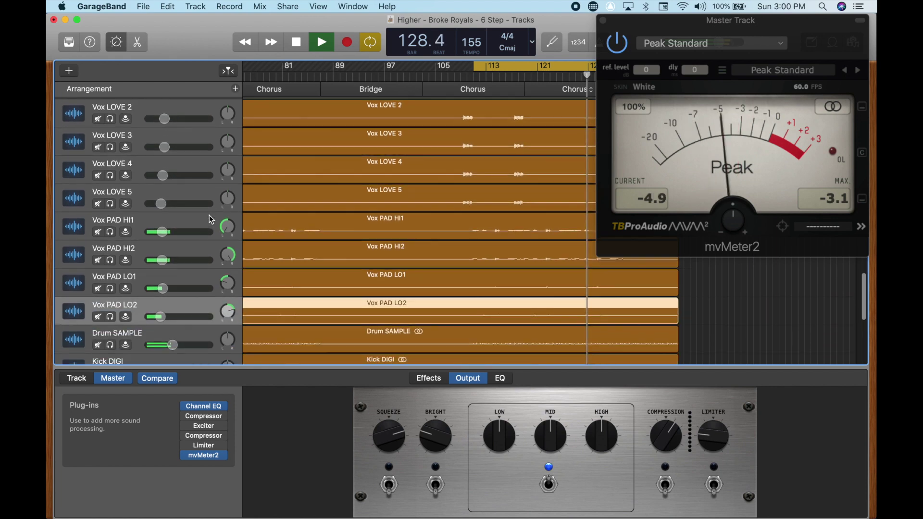
scroll(212, 220, "down", 5)
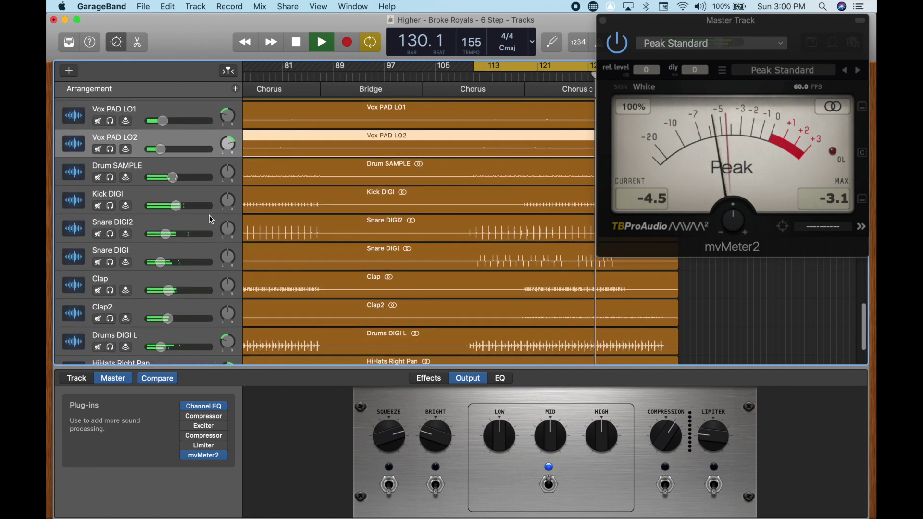
scroll(211, 217, "up", 20)
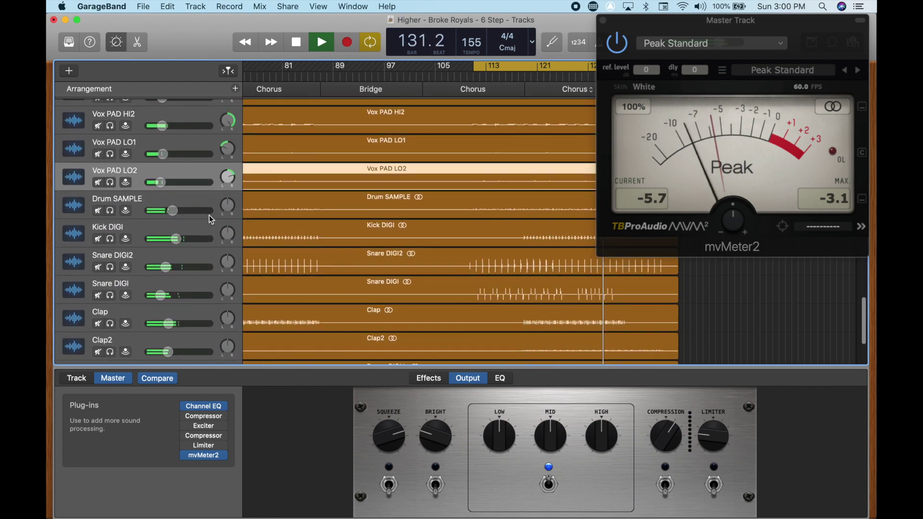
scroll(211, 220, "up", 5)
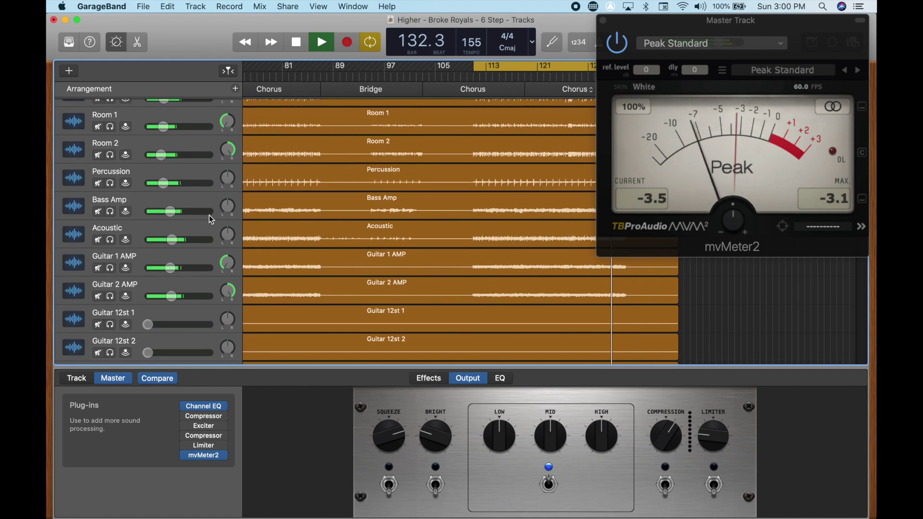
scroll(212, 220, "up", 2)
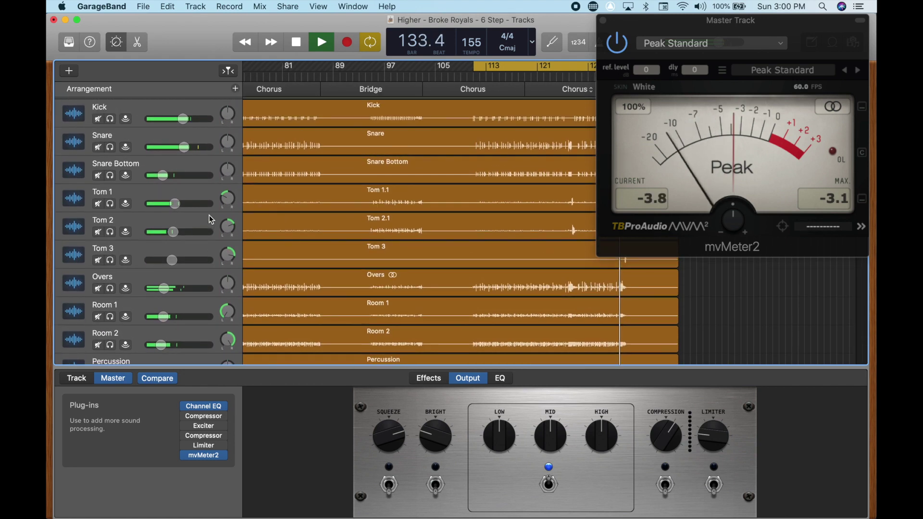
key("space")
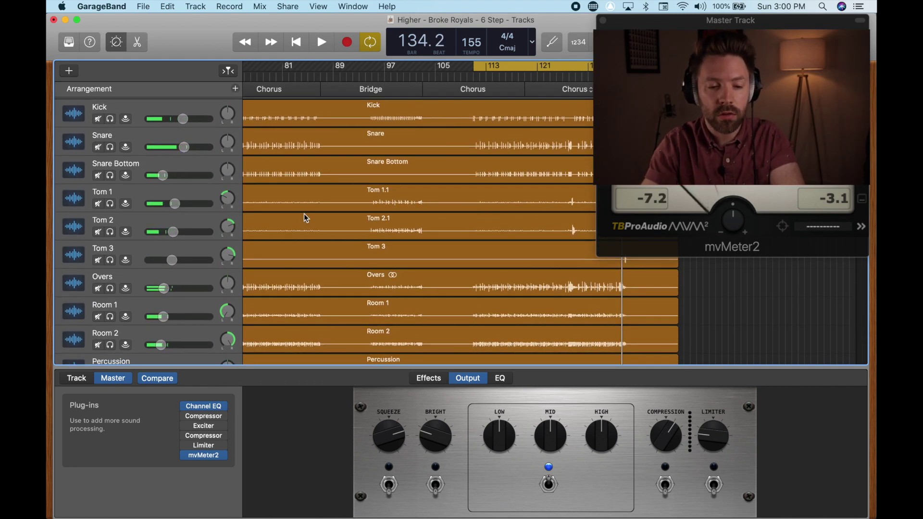
Turn off the cycle range and close the mvMeter2 window.
scroll(351, 248, "down", 1)
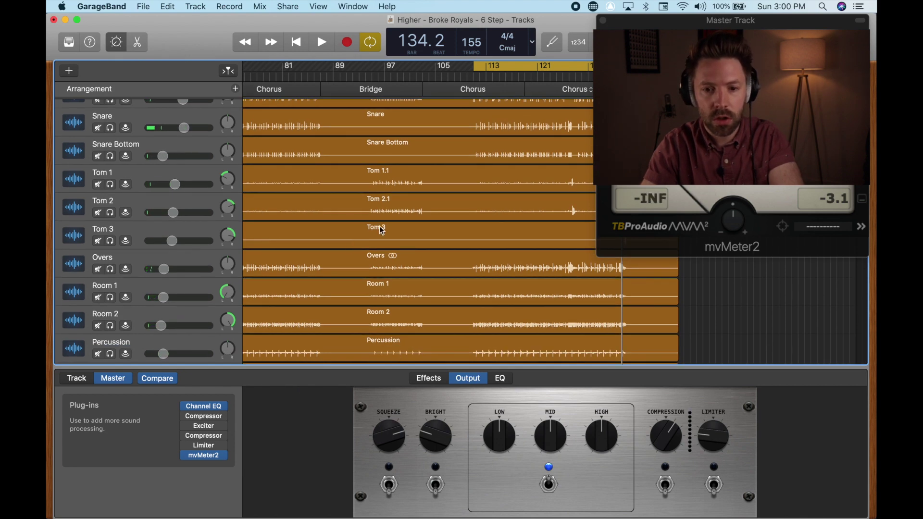
key("c")
left_click(602, 20)
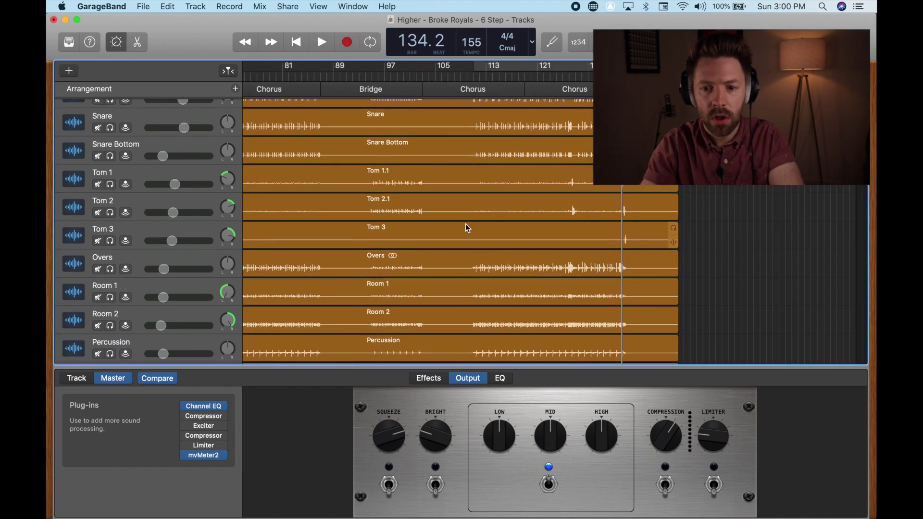
Set a cycle range over the whole song, from bar 3 in the intro to bar 135.
key("super+Left")
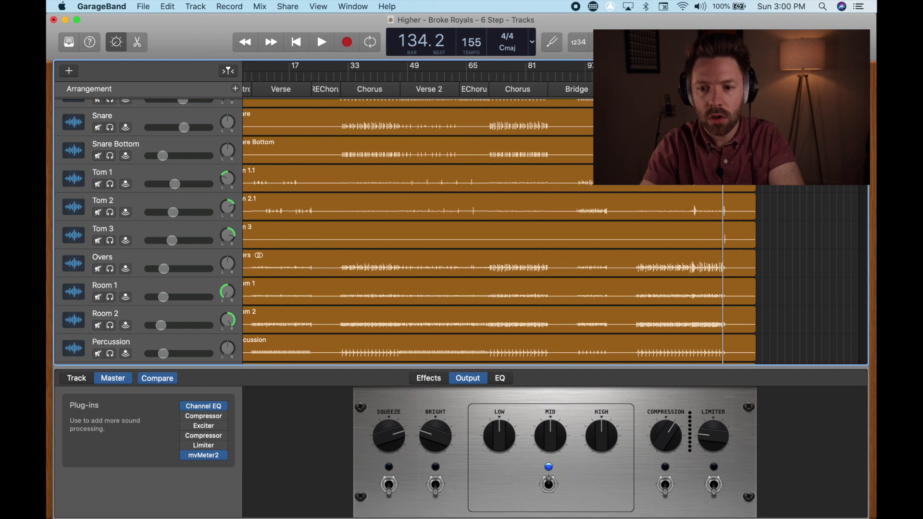
left_click_drag(643, 72, 269, 88)
key("space")
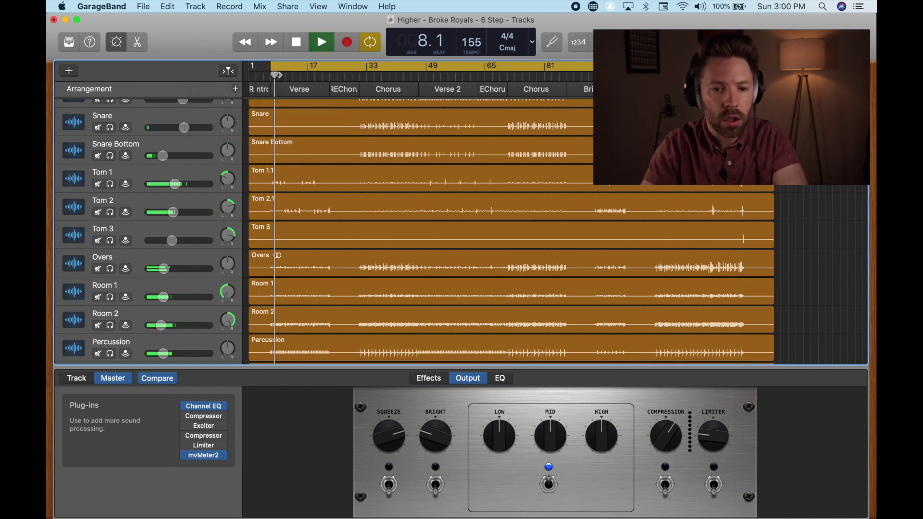
left_click_drag(273, 66, 254, 67)
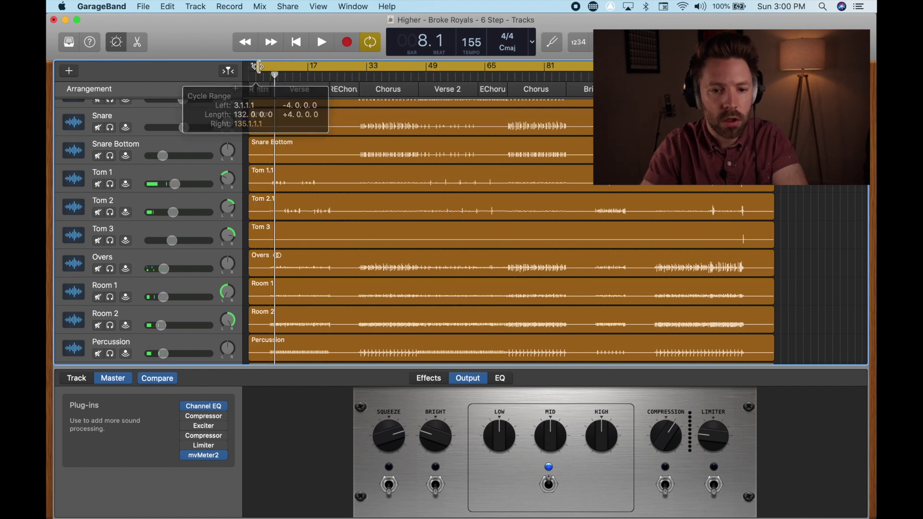
Reopen the mvMeter2 plug-in on the master track and play the song from the start of the cycle range.
scroll(287, 249, "down", 15)
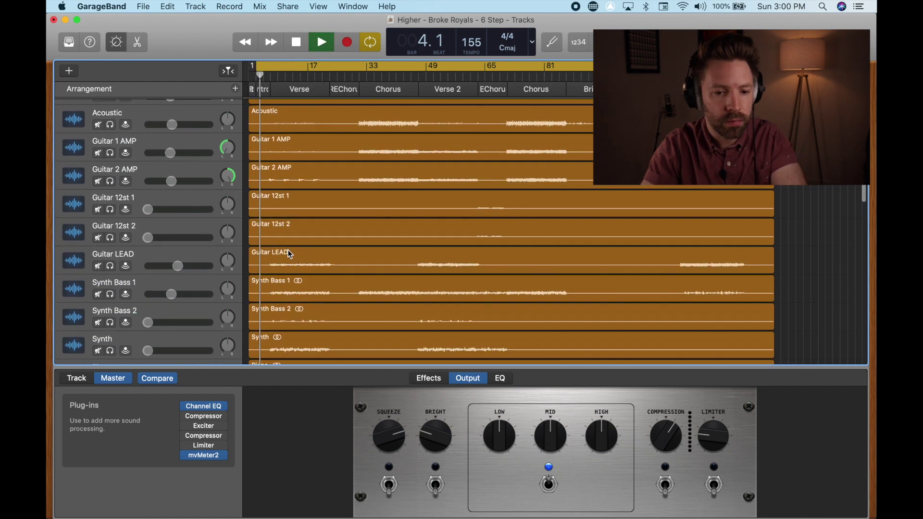
key("space")
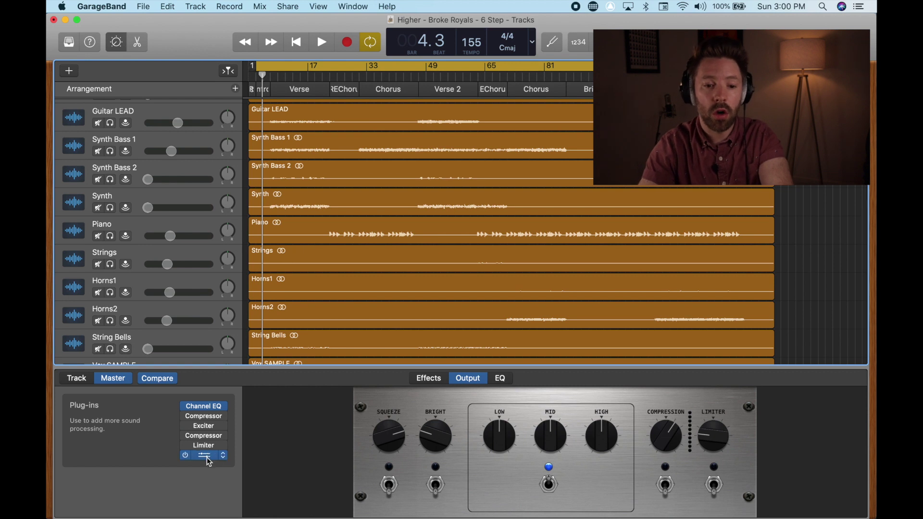
left_click(199, 456)
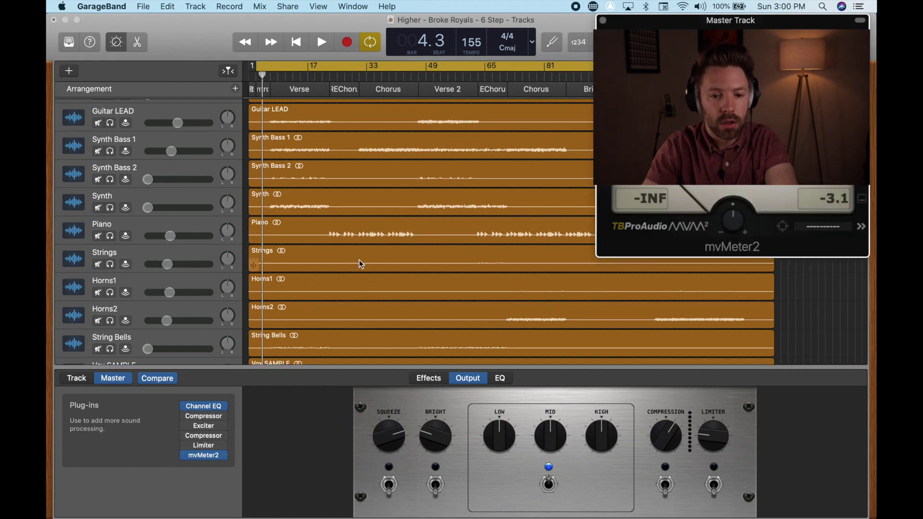
scroll(362, 264, "down", 1)
key("space")
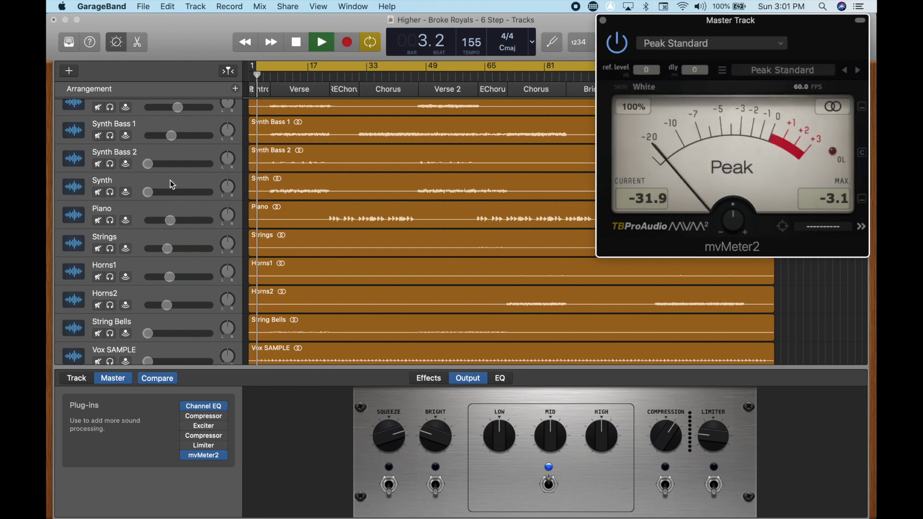
Check the track levels from the strings to the digital drums during the verse and lower Kick DIGI slightly.
scroll(276, 316, "down", 10)
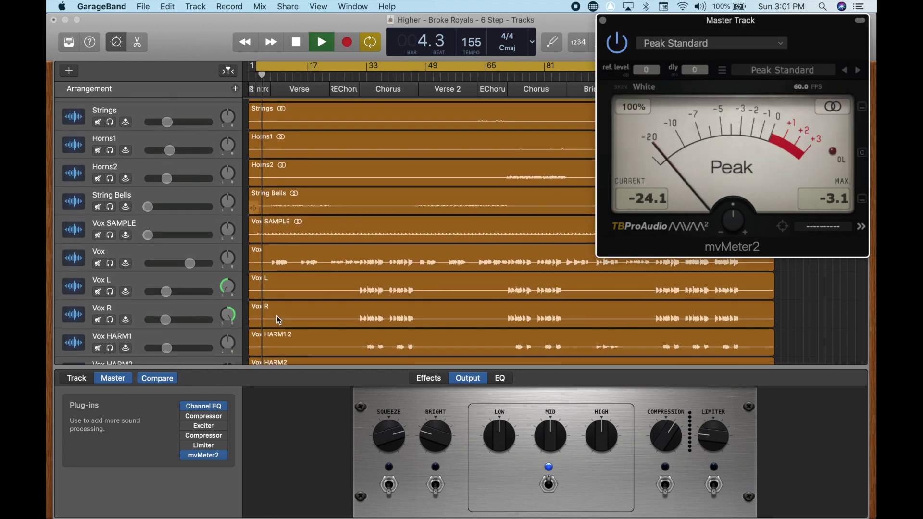
scroll(279, 321, "down", 7)
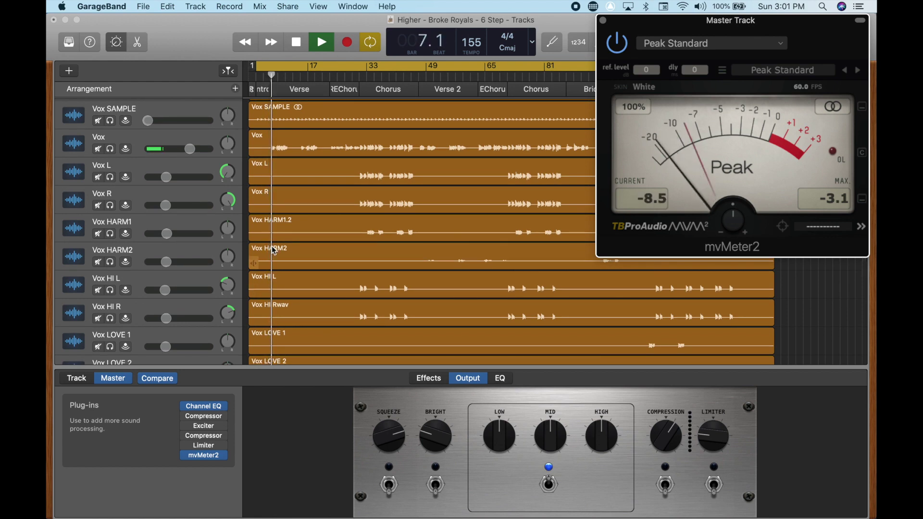
scroll(273, 251, "down", 10)
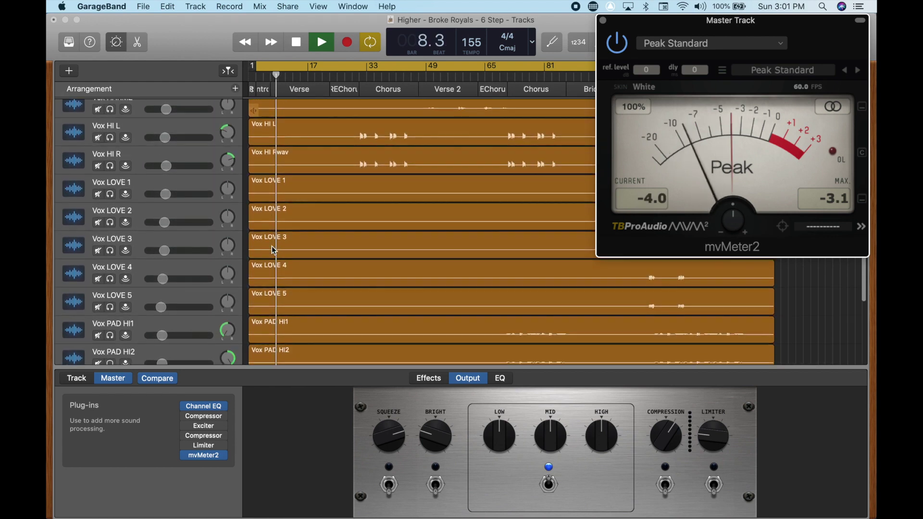
scroll(274, 250, "down", 15)
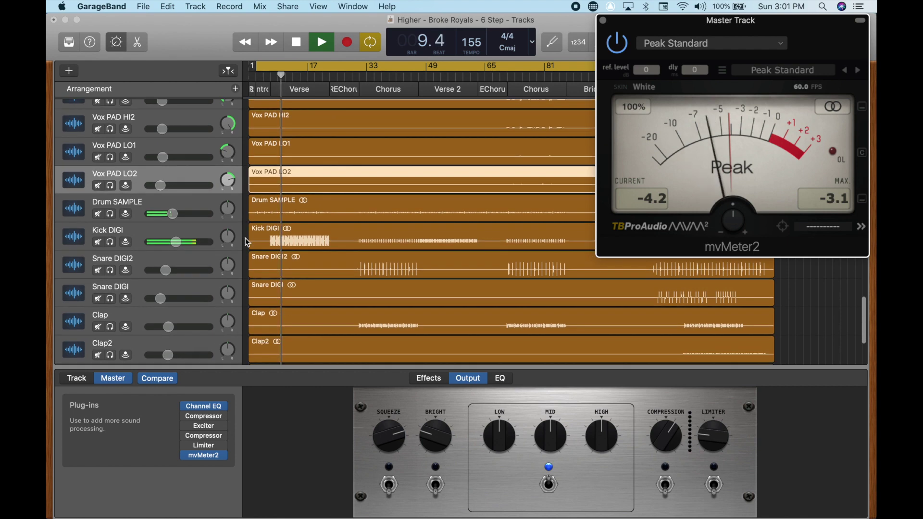
scroll(247, 242, "down", 6)
scroll(246, 240, "up", 5)
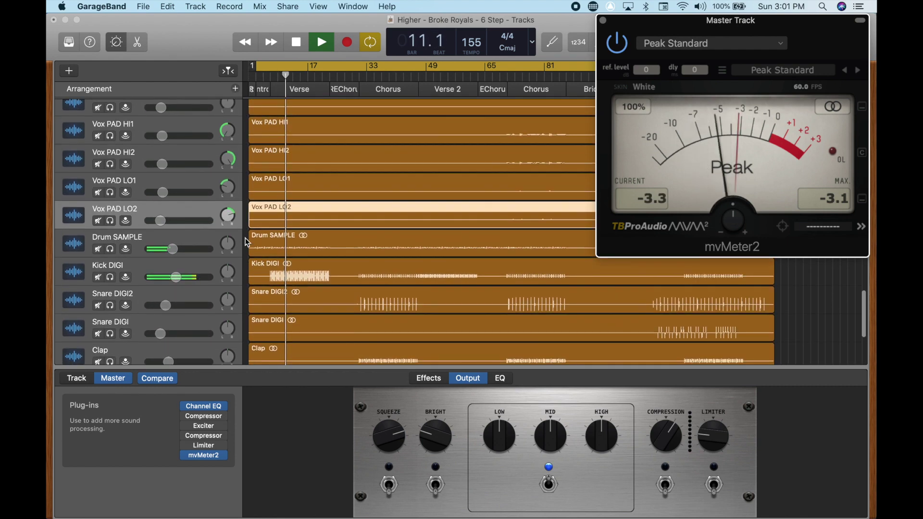
left_click_drag(179, 283, 173, 284)
scroll(284, 248, "up", 10)
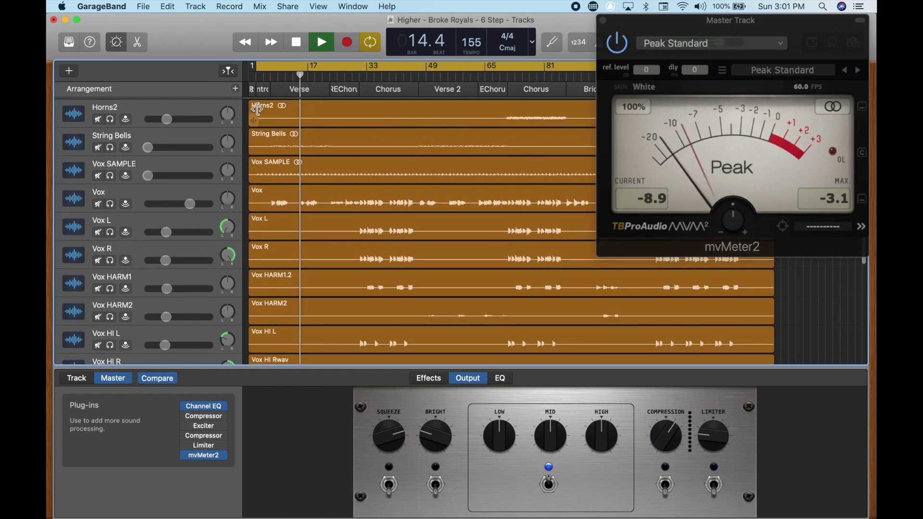
Raise the Synth Bass 2, Synth and String Bells volumes and move the String Bells track between Synth and Piano.
scroll(282, 243, "up", 6)
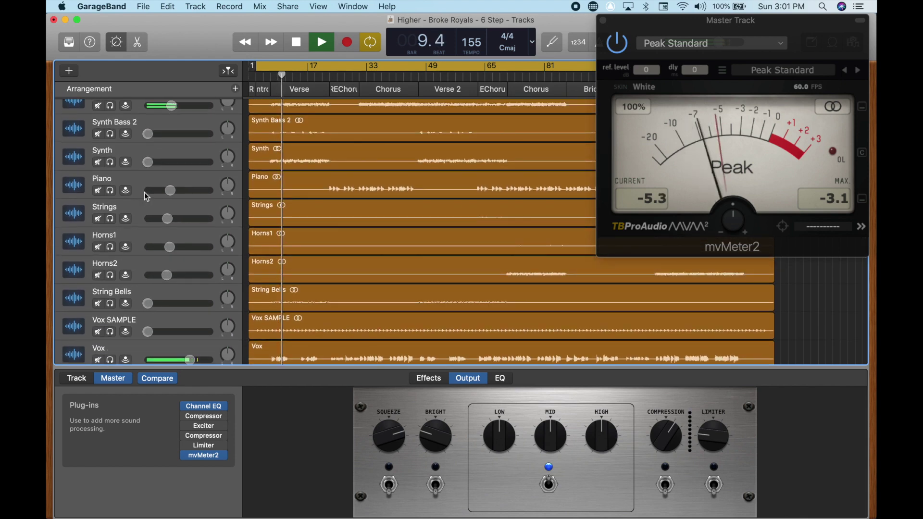
left_click_drag(149, 134, 204, 165)
left_click_drag(147, 305, 145, 177)
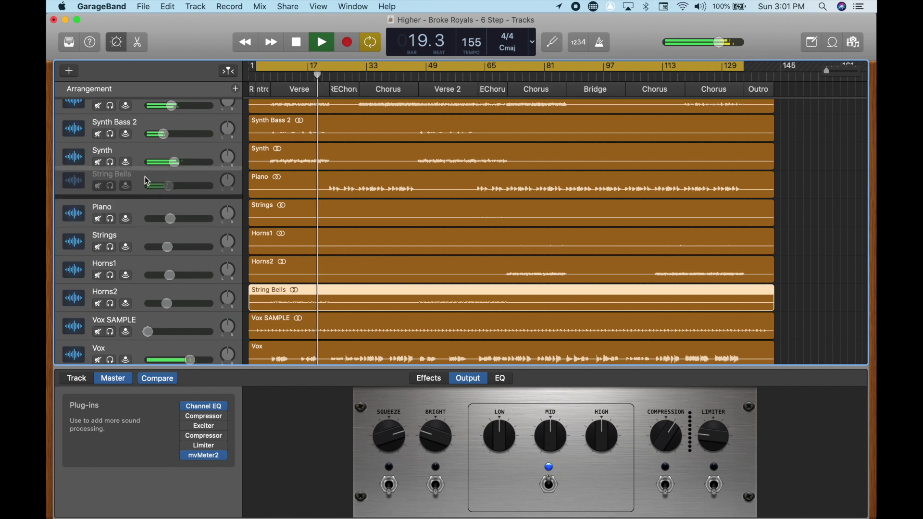
Reopen mvMeter2, audition String Bells in solo, and replay the full mix from the start of the verse at bar 8.
left_click(204, 455)
left_click(111, 192)
left_click(111, 163)
left_click(111, 163)
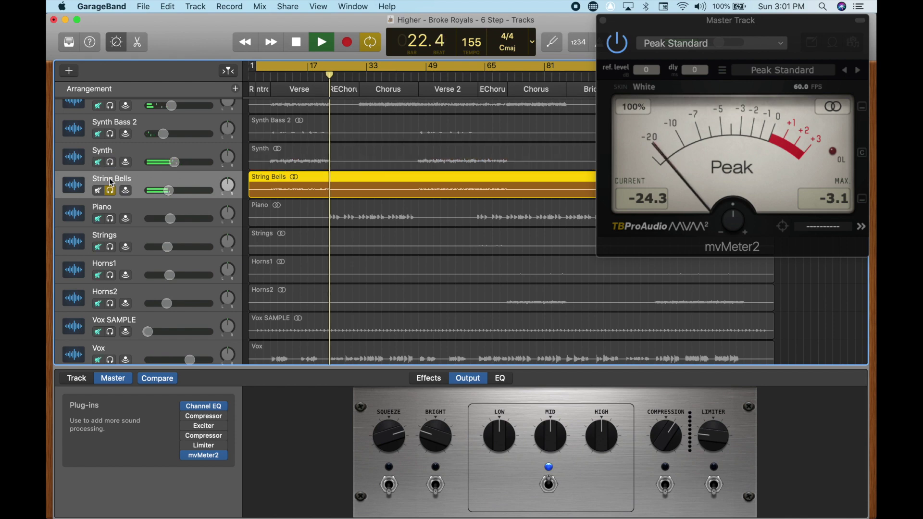
key("s")
left_click(275, 72)
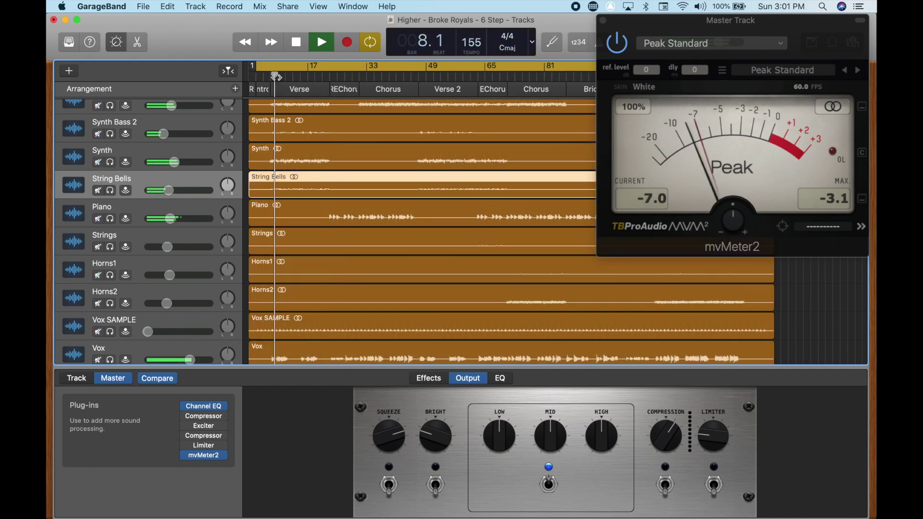
Reset the maximum peak reading in mvMeter2.
scroll(861, 289, "up", 2)
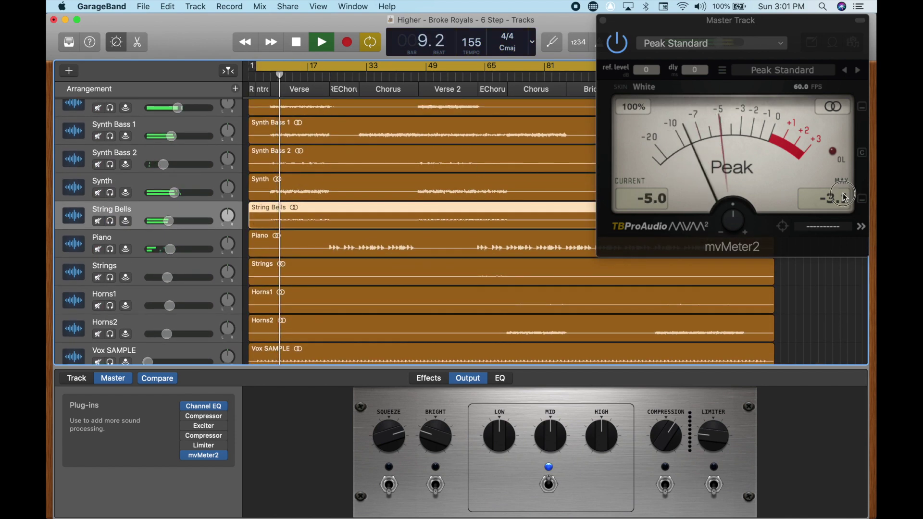
left_click(864, 249)
scroll(326, 157, "down", 1)
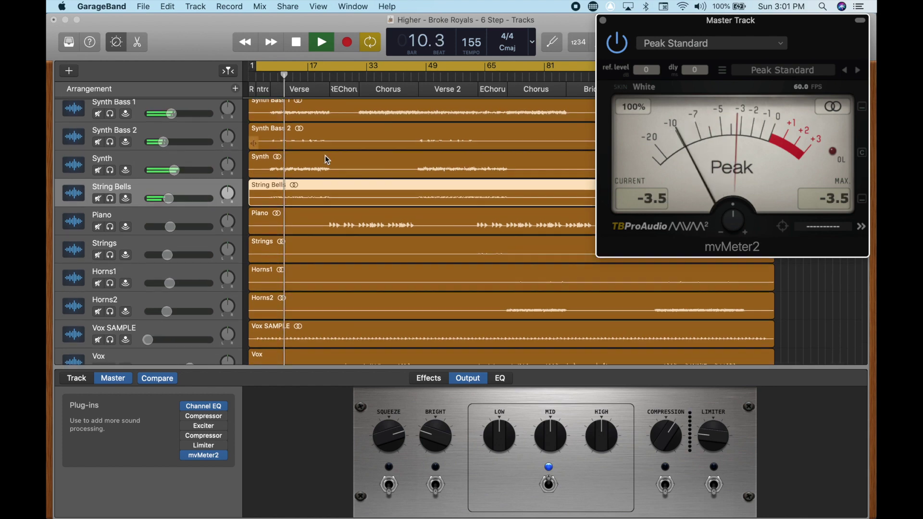
Check the levels from the synths up to the drums during the verse and audition Tom 2 in solo.
scroll(325, 154, "up", 10)
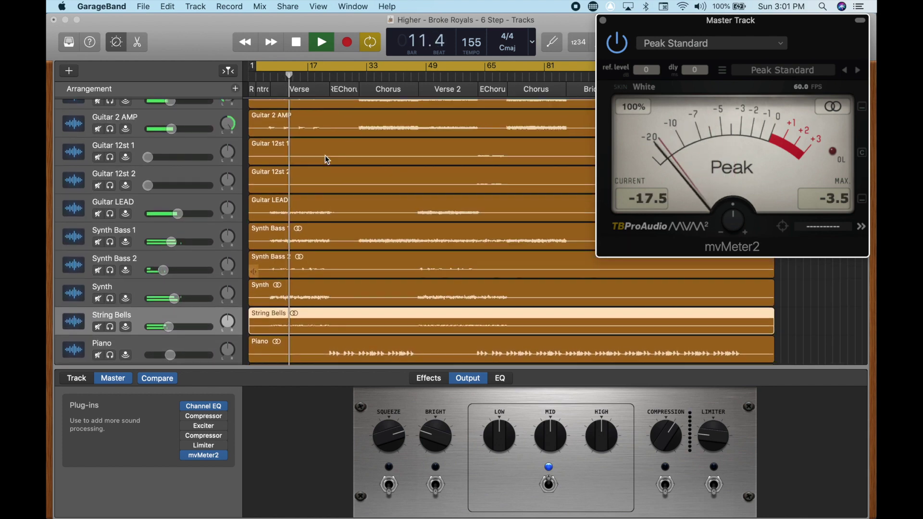
scroll(318, 156, "up", 1)
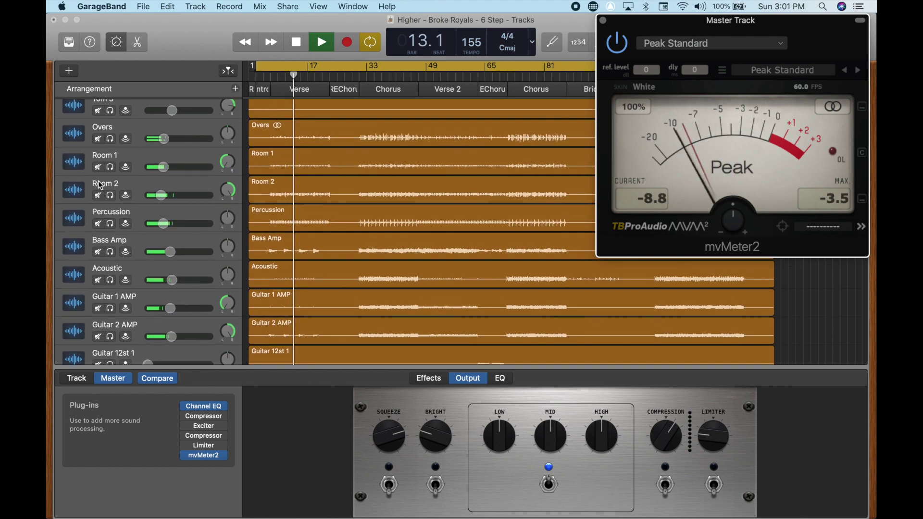
left_click(111, 195)
scroll(111, 195, "up", 3)
scroll(111, 190, "up", 2)
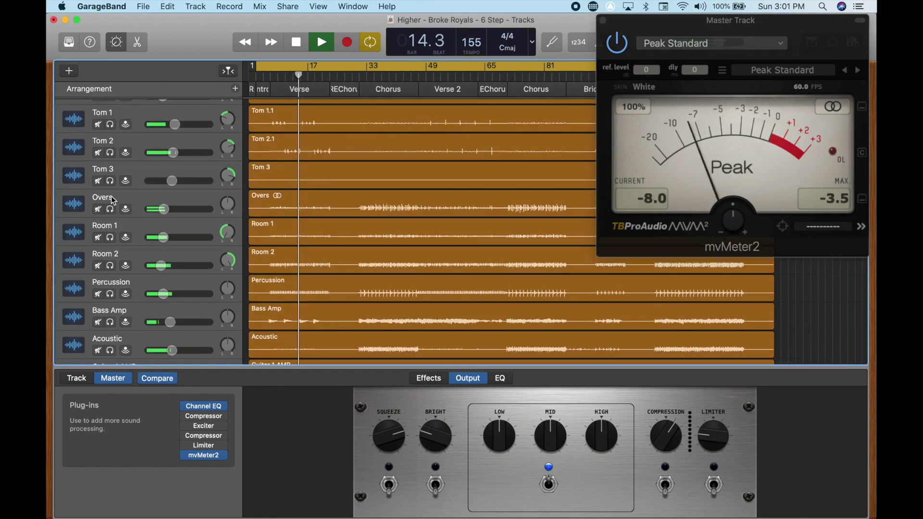
left_click(111, 163)
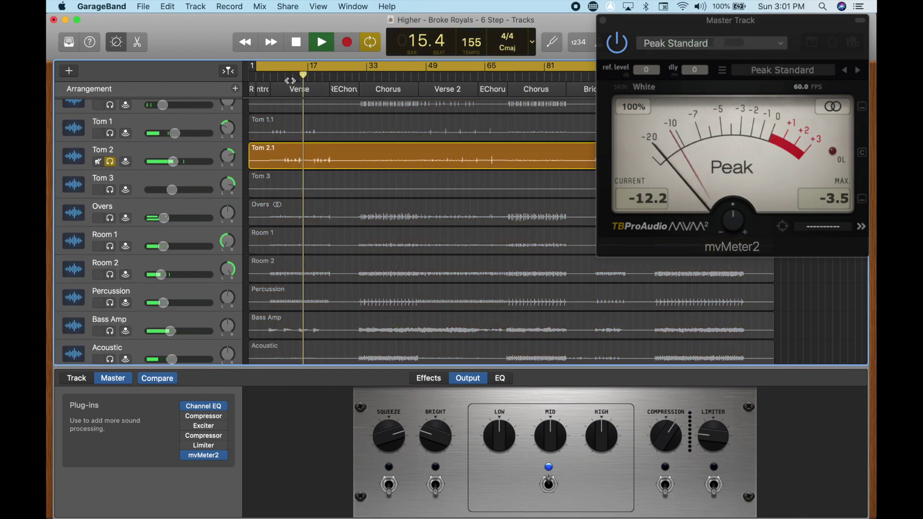
left_click(110, 163)
Raise the Tom 2 volume slightly and compare it with Tom 1 by soloing both toms together.
left_click(174, 163)
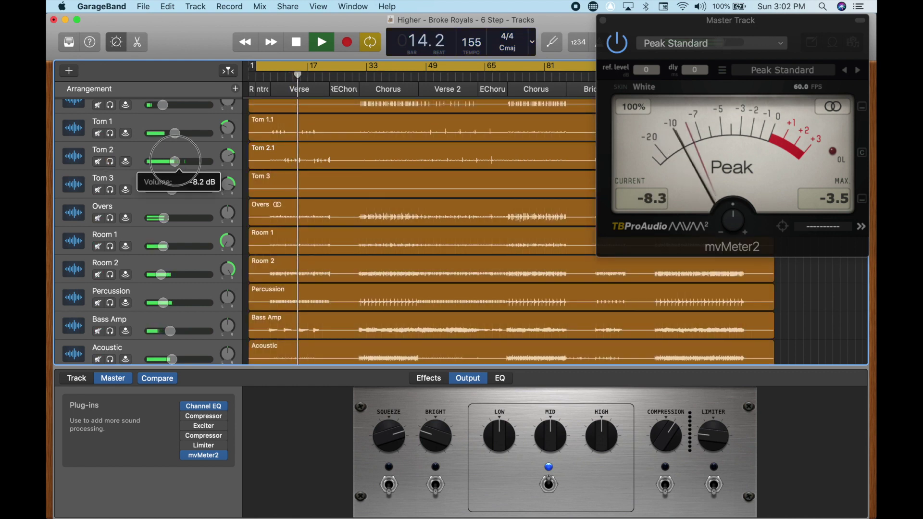
left_click_drag(176, 162, 178, 163)
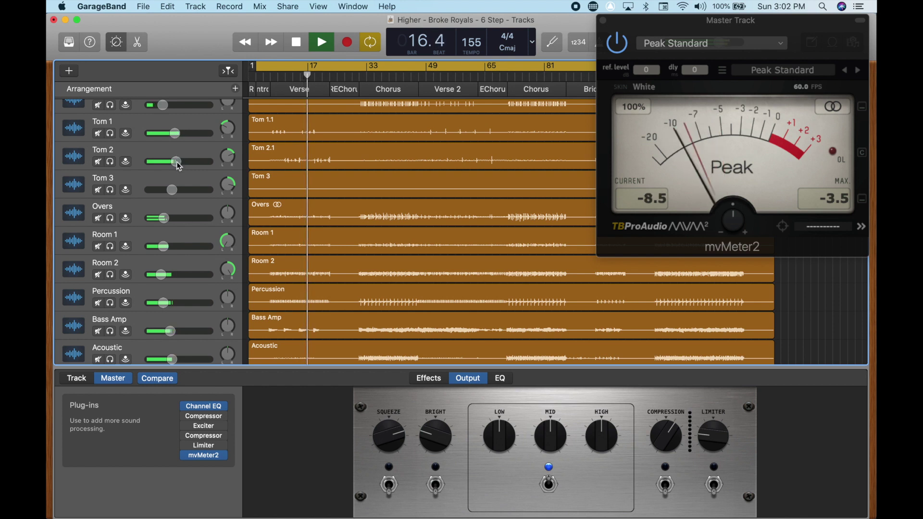
left_click(179, 167)
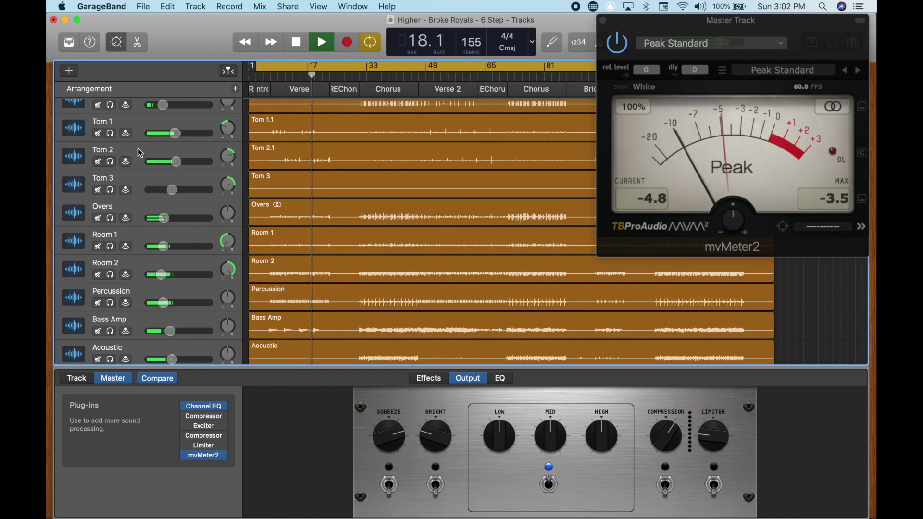
left_click(111, 135)
left_click(110, 163)
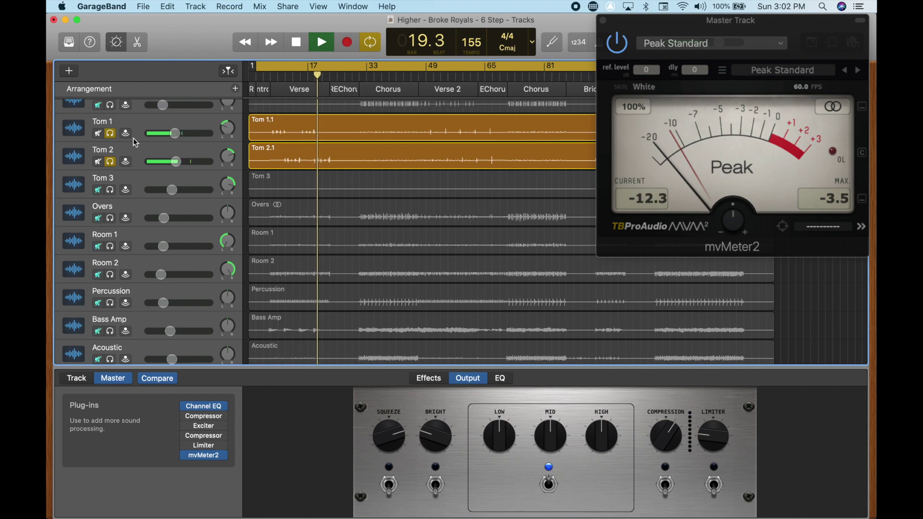
left_click(110, 134)
left_click(111, 162)
Check the track levels from the toms down to the vocals and back up to the guitars through the pre-chorus.
scroll(309, 189, "down", 3)
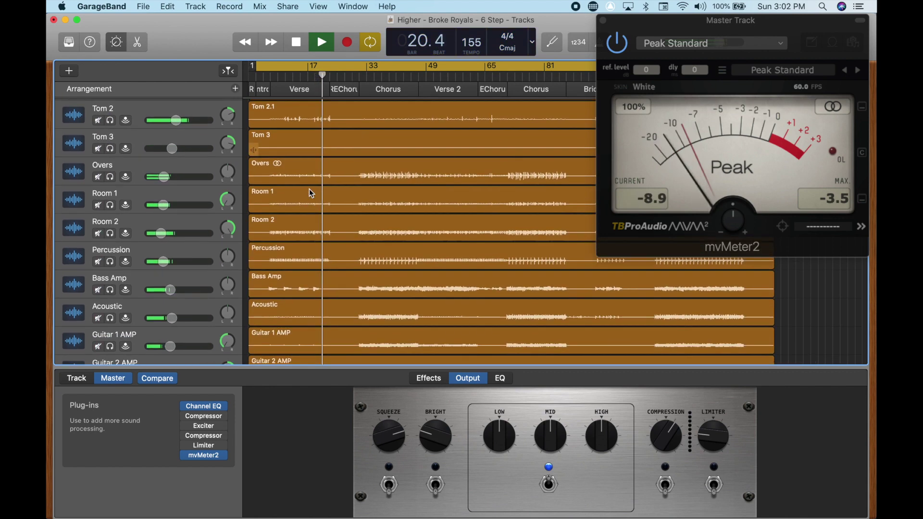
scroll(310, 189, "down", 2)
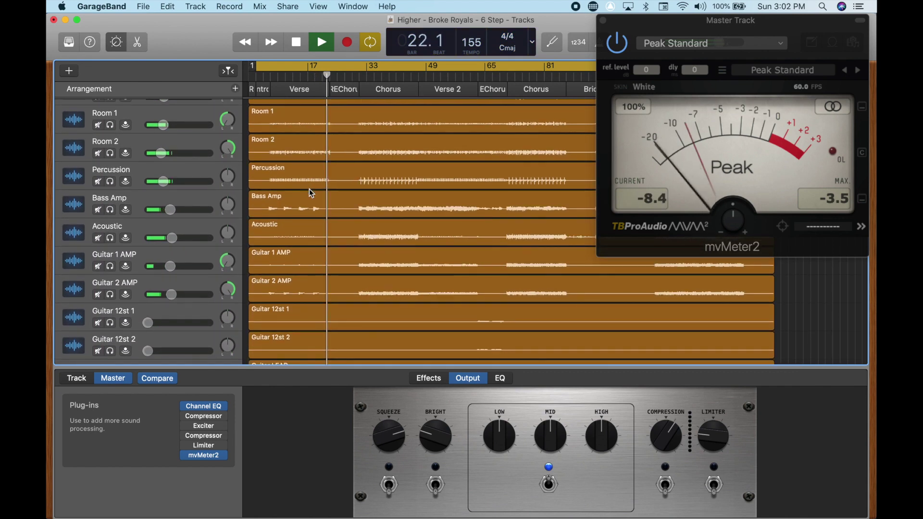
scroll(310, 189, "down", 3)
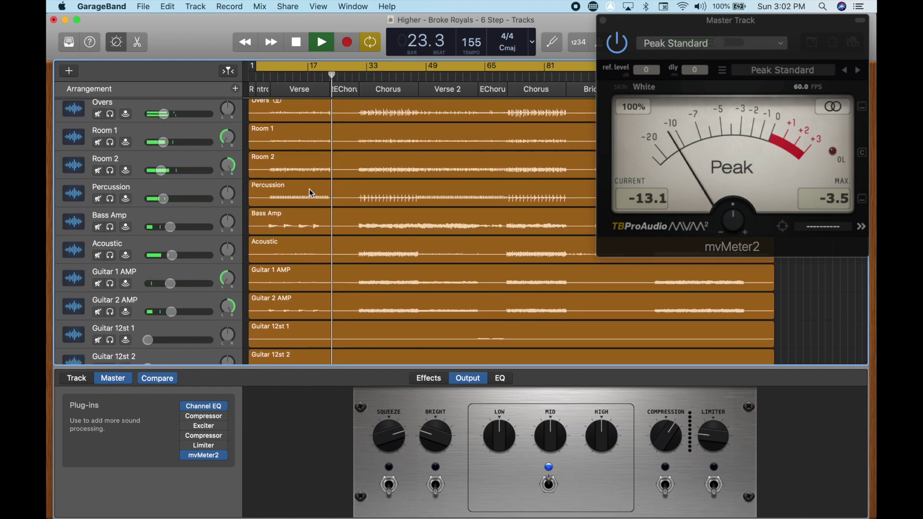
scroll(310, 189, "down", 6)
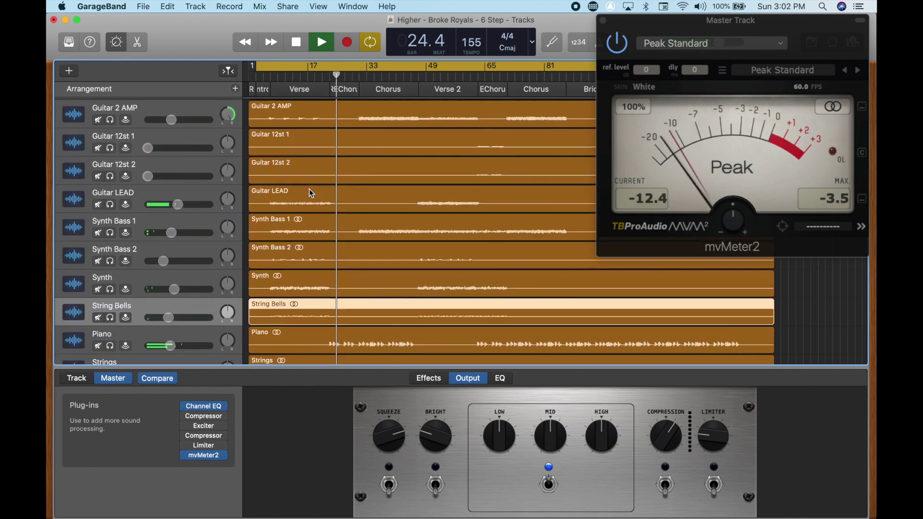
scroll(310, 191, "down", 6)
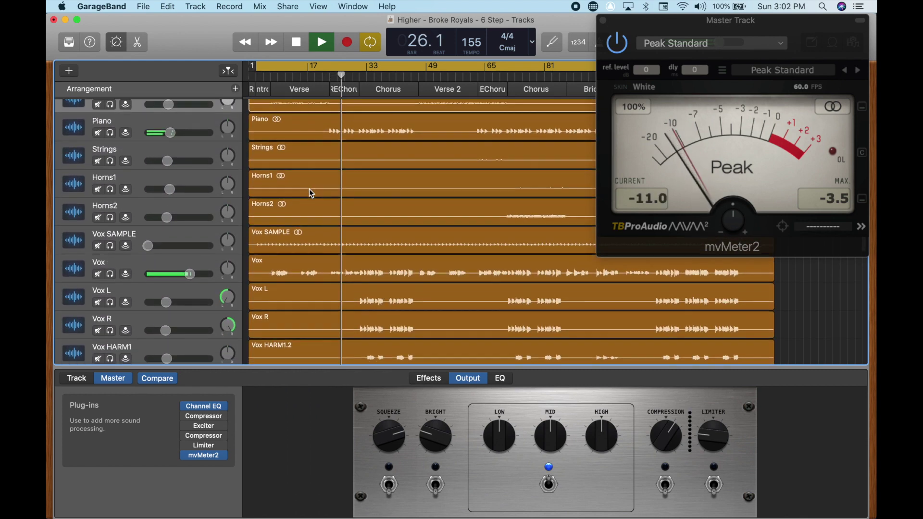
scroll(311, 193, "down", 4)
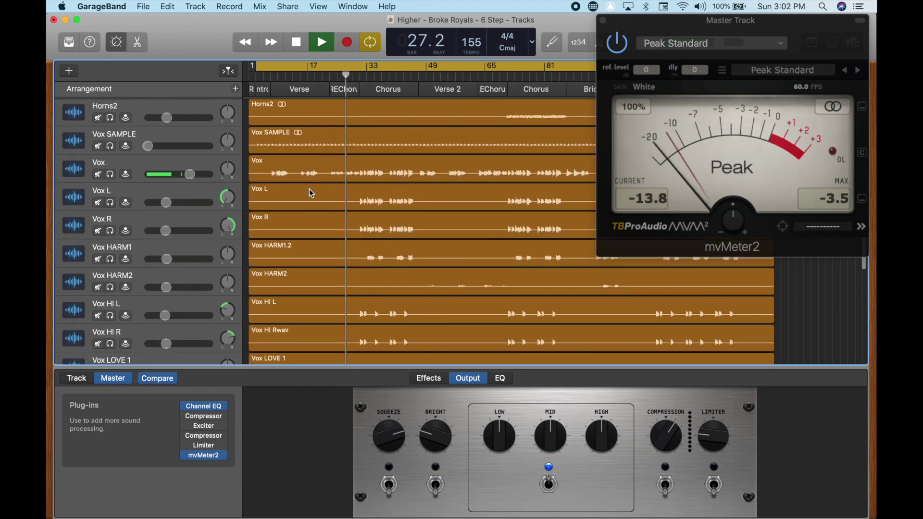
scroll(312, 193, "up", 8)
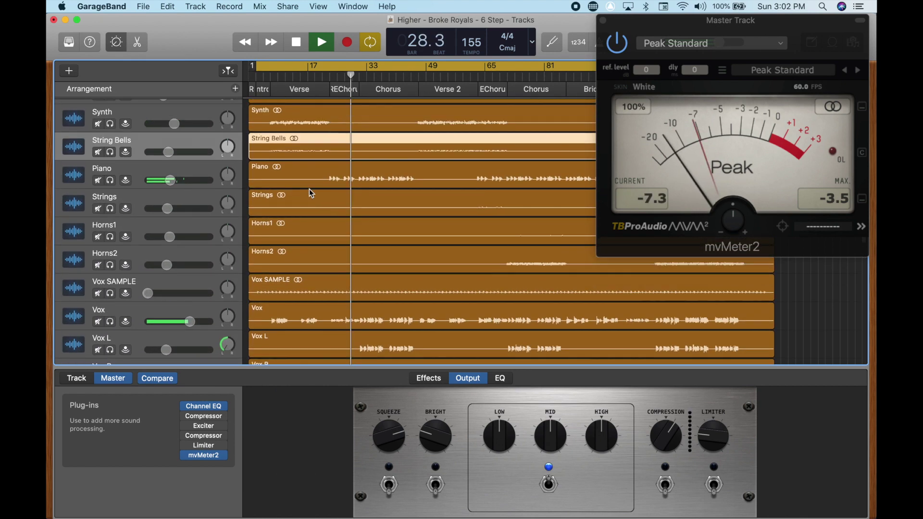
scroll(288, 207, "up", 4)
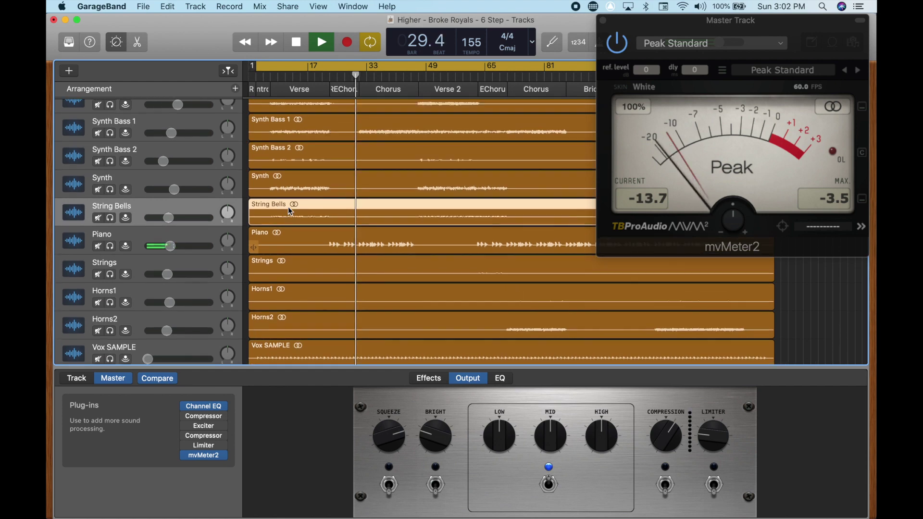
scroll(291, 211, "up", 3)
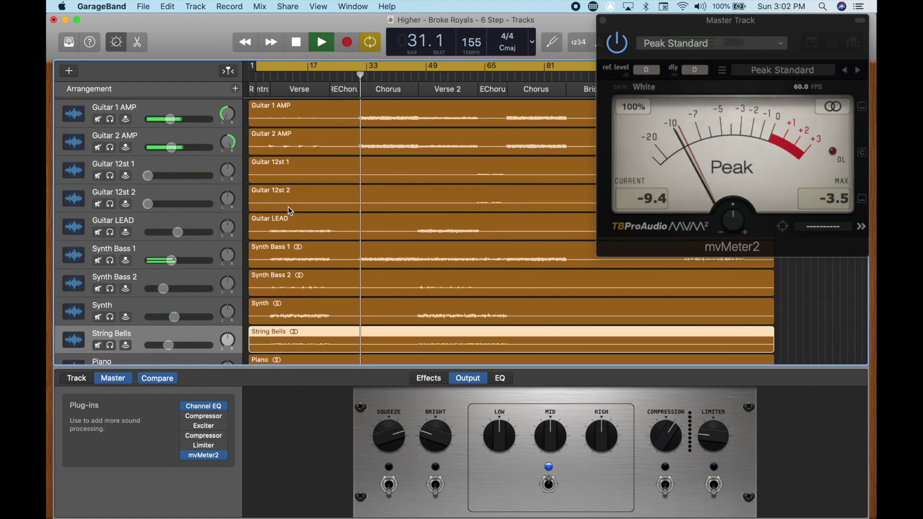
scroll(290, 211, "up", 4)
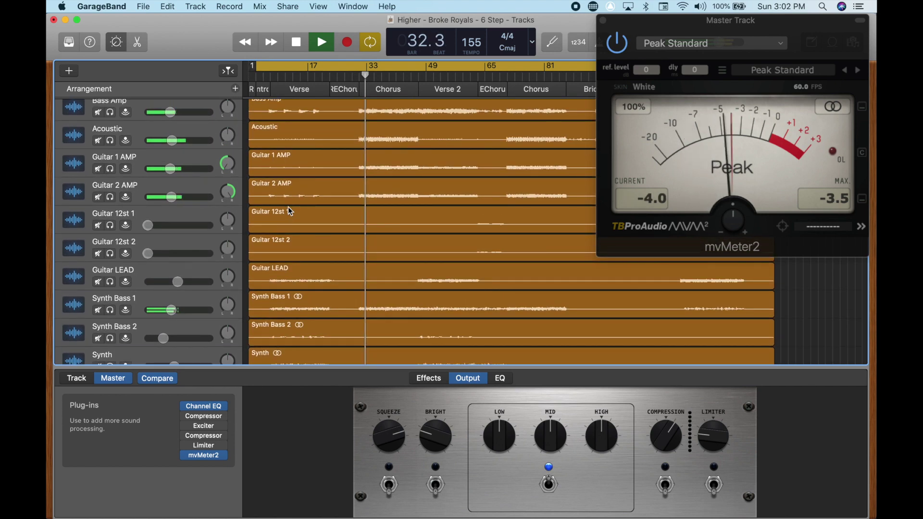
Raise the Snare volume slightly during the first chorus and reset the maximum peak reading in mvMeter2.
scroll(290, 211, "up", 8)
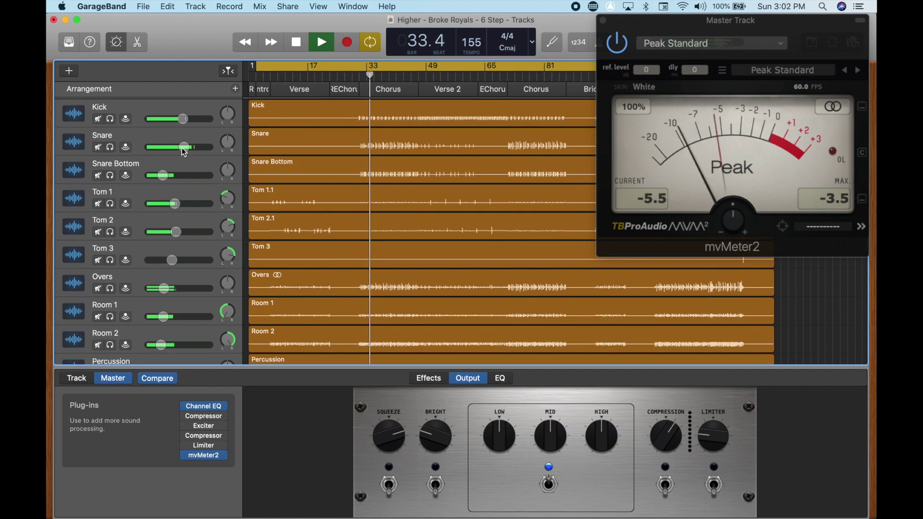
left_click(183, 147)
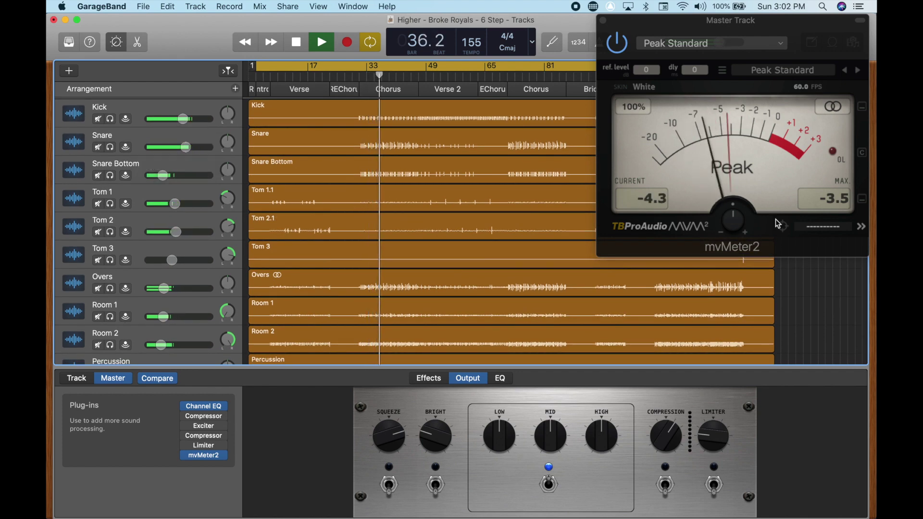
left_click(834, 207)
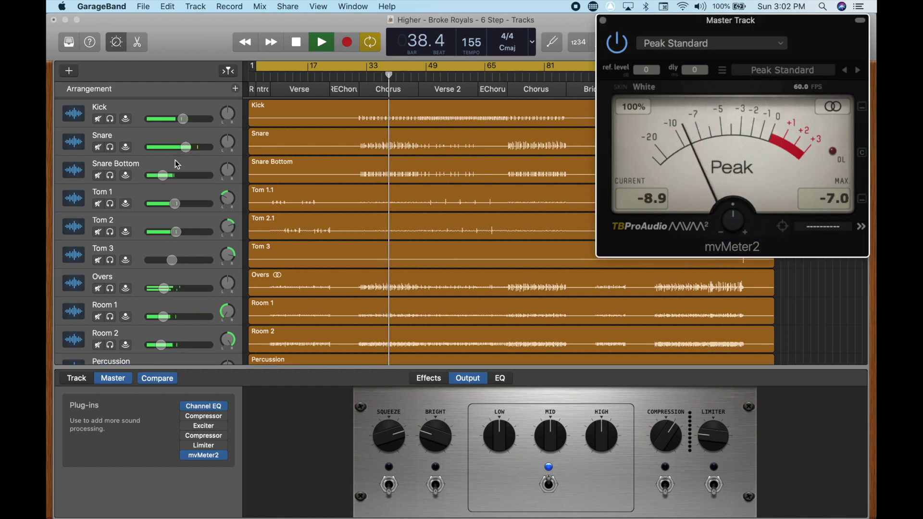
Raise the Snare Bottom volume slightly, soloing the track briefly to judge it.
left_click(163, 175)
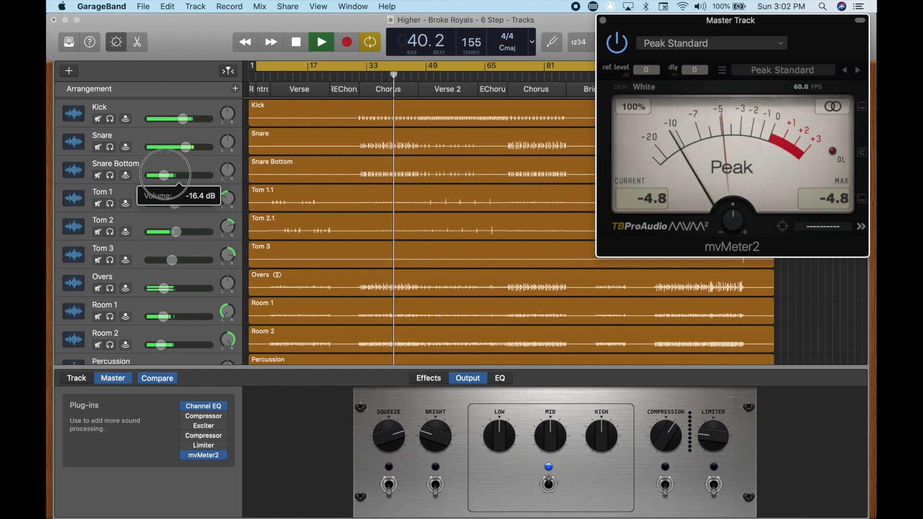
left_click(110, 176)
left_click(111, 176)
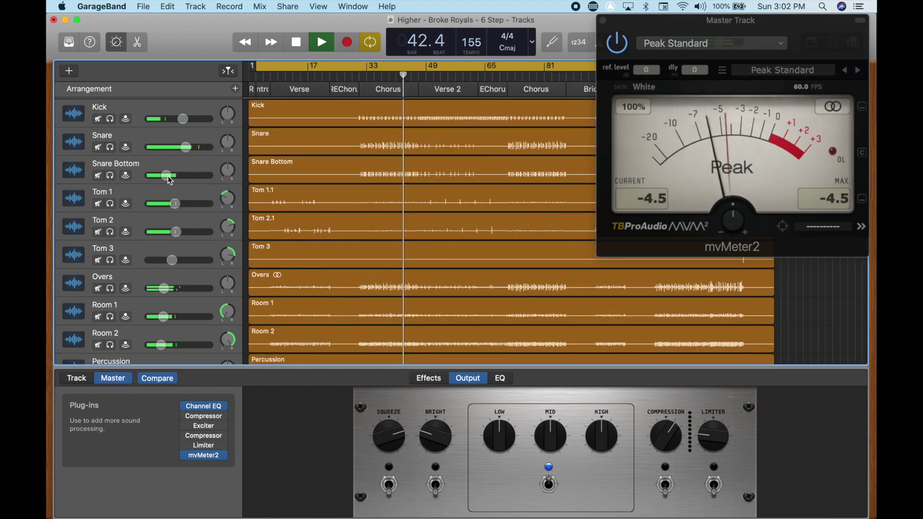
Play from just before the second pre-chorus and bring up the Guitar 12st 1 and Guitar 12st 2 volumes.
scroll(301, 224, "down", 3)
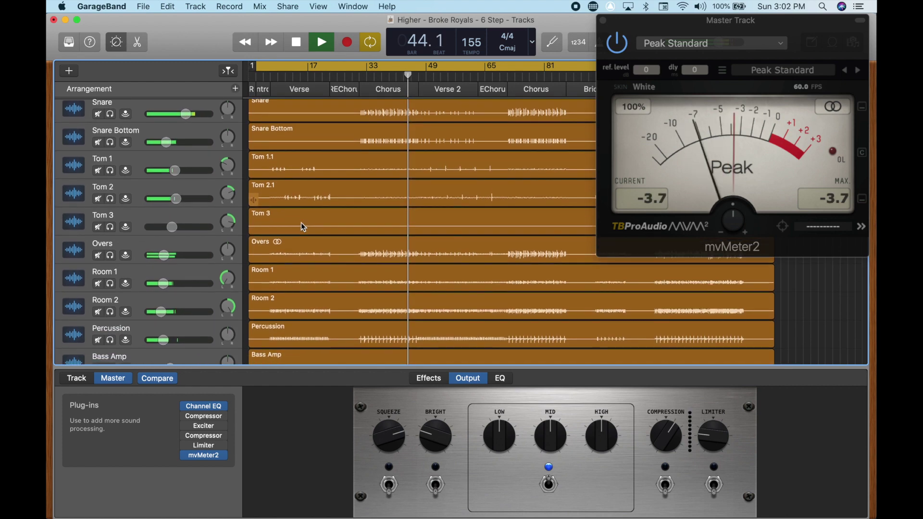
scroll(304, 227, "down", 10)
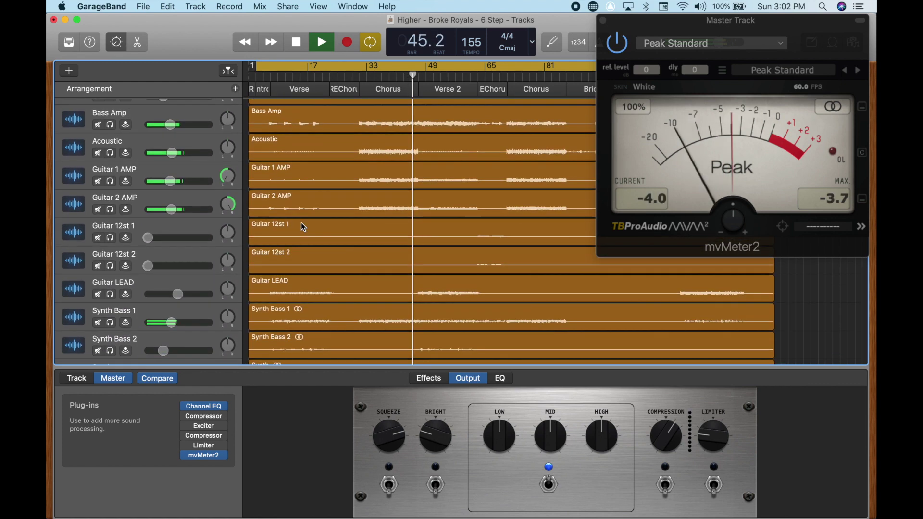
scroll(304, 227, "down", 1)
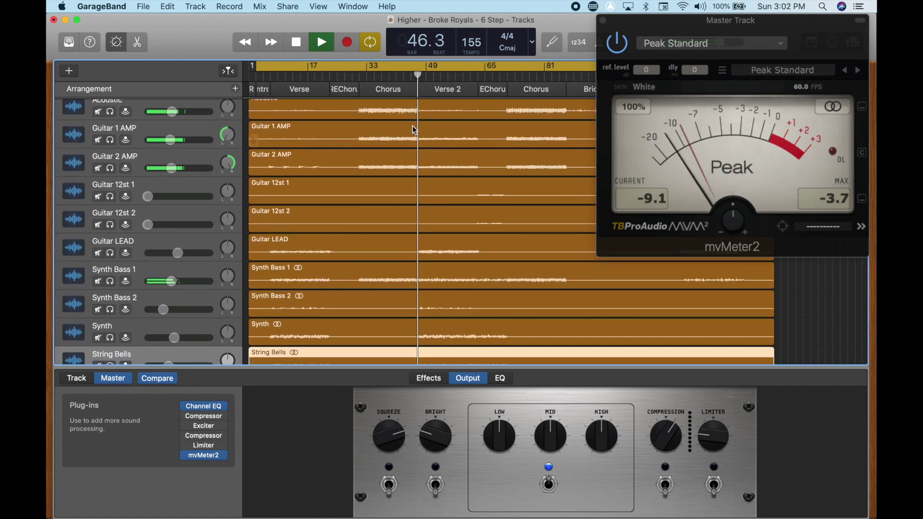
left_click(467, 72)
left_click_drag(157, 194, 199, 196)
left_click_drag(163, 225, 196, 224)
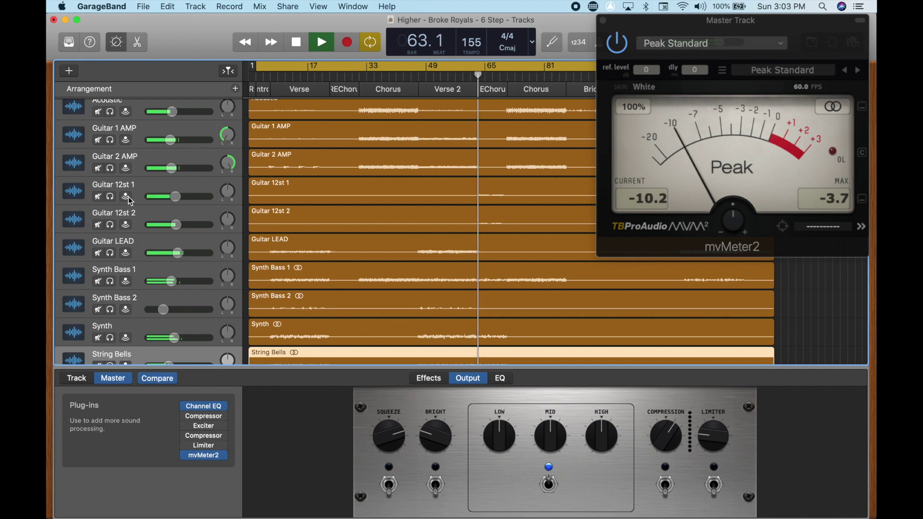
Pan Guitar 12st 1 to the right and Guitar 12st 2 to the left, soloing the two tracks while adjusting them.
left_click(111, 197)
left_click(111, 226)
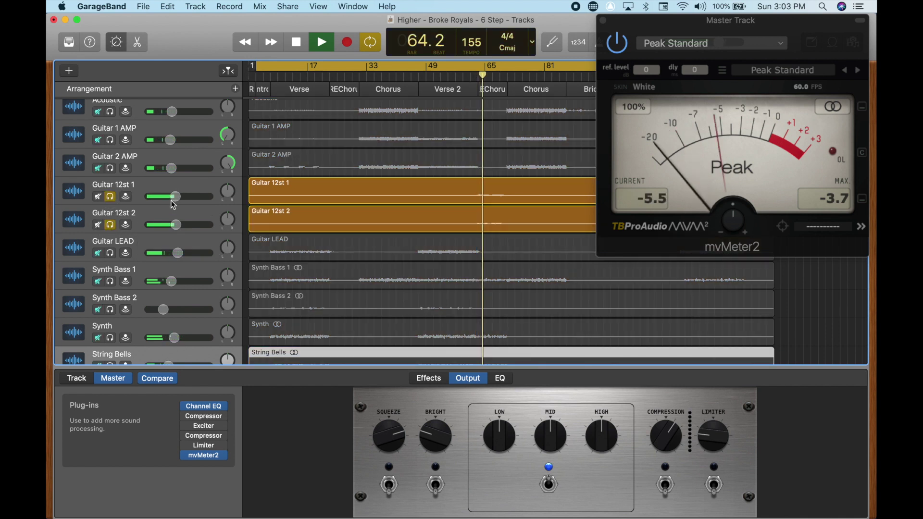
left_click(112, 198)
left_click_drag(228, 230, 228, 252)
left_click(110, 197)
left_click_drag(231, 192, 231, 145)
left_click(112, 197)
left_click(111, 224)
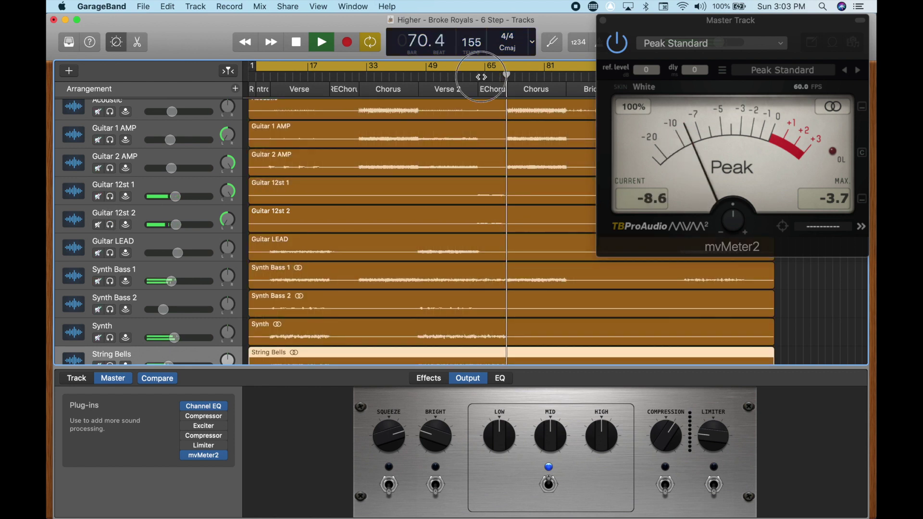
Lower Guitar 12st 1 to -9.6 dB and bring Guitar 12st 2 down slightly during the second pre-chorus.
left_click(176, 197)
left_click(176, 224)
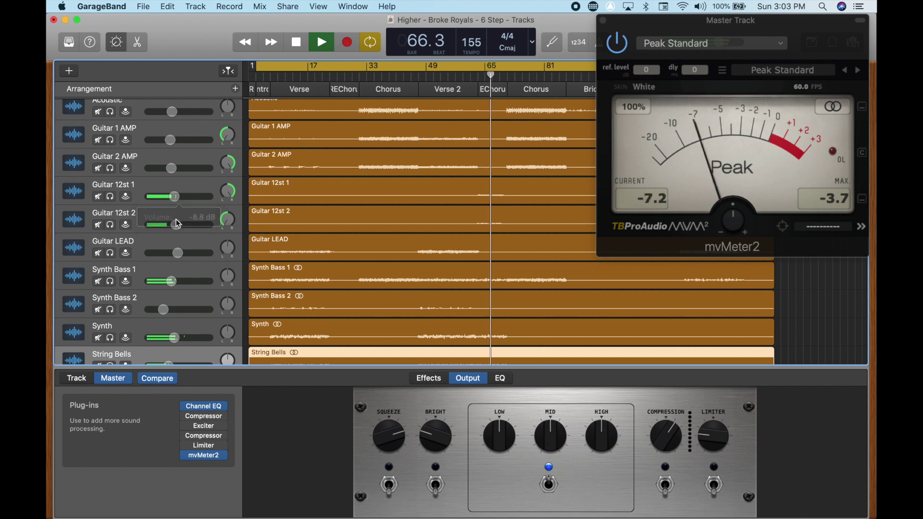
left_click_drag(173, 225, 172, 224)
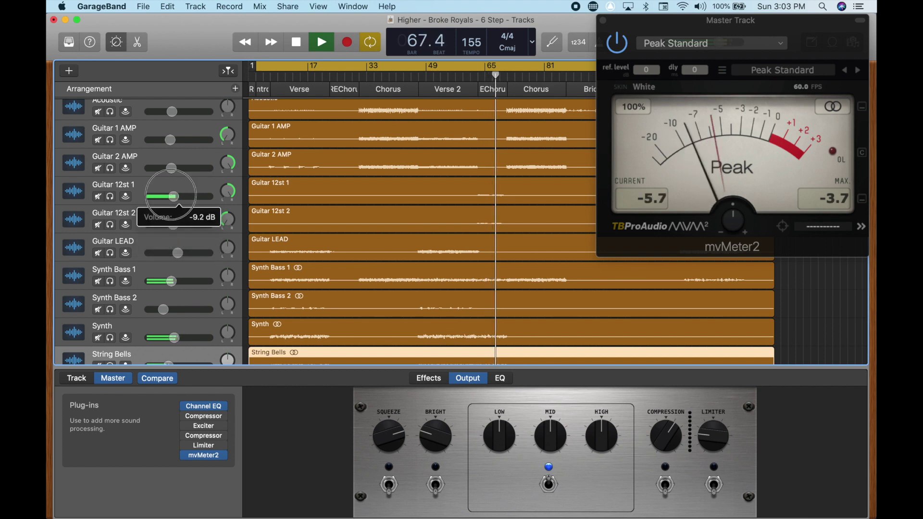
left_click(173, 195)
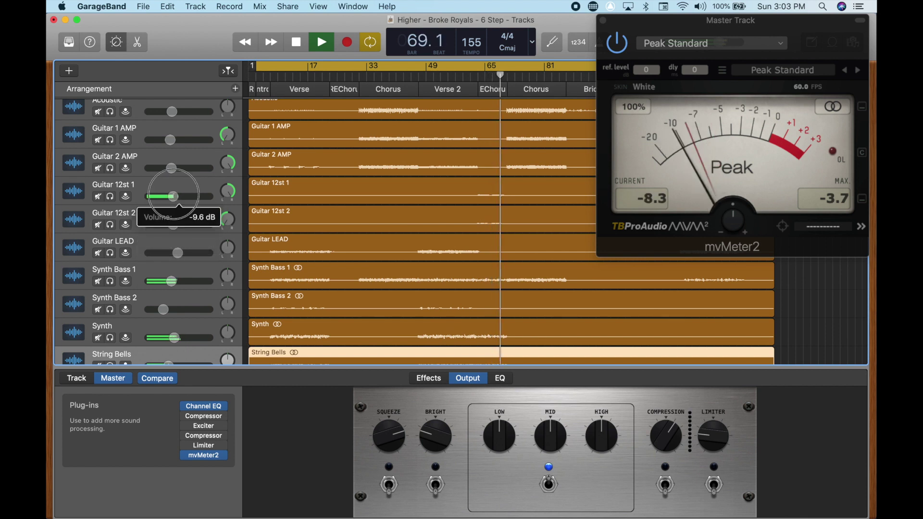
Bring up the Vox SAMPLE volume in the second chorus, then replay from the intro and trim it back slightly.
scroll(332, 255, "down", 3)
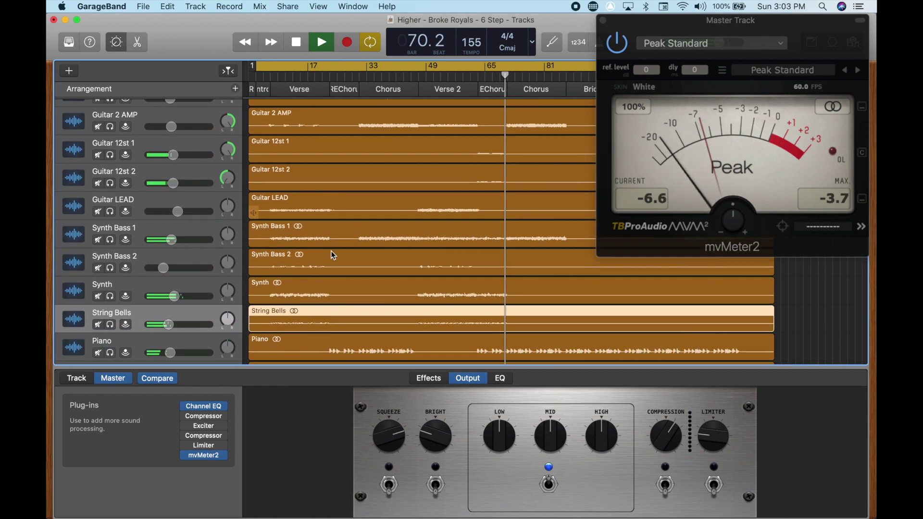
scroll(332, 254, "down", 7)
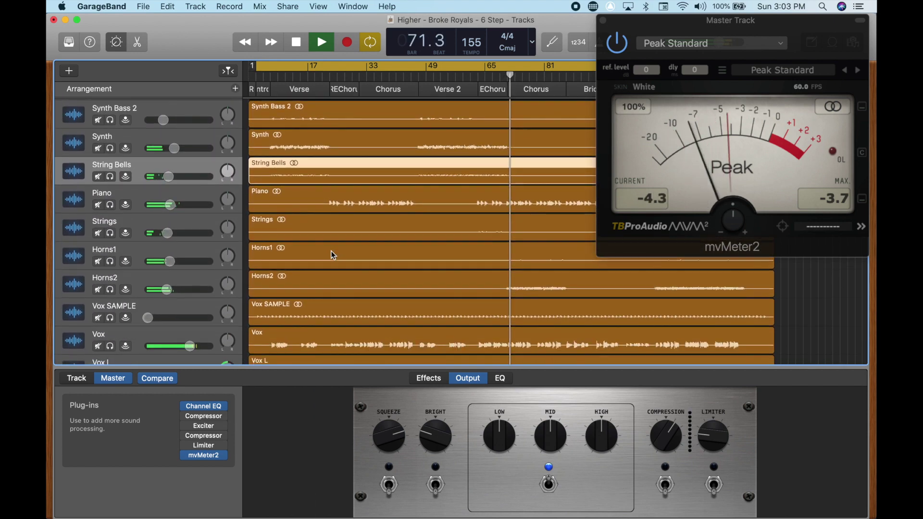
left_click_drag(148, 253, 167, 253)
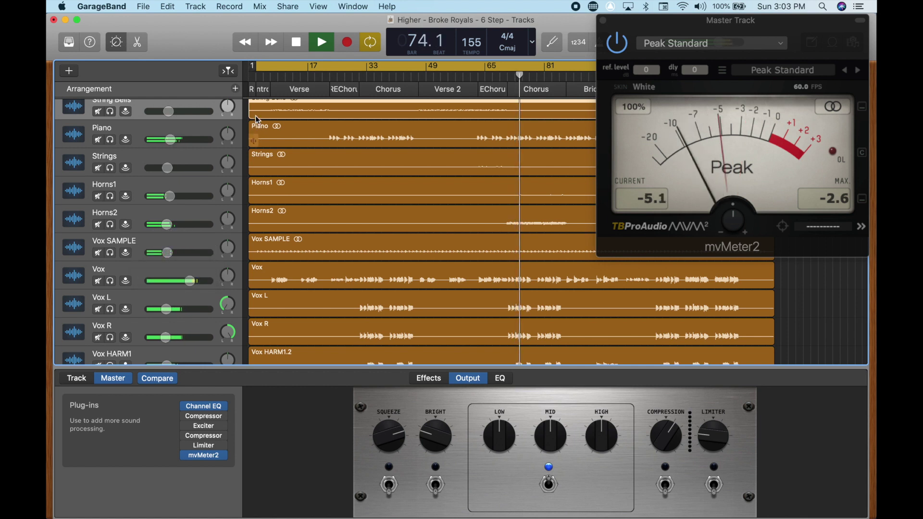
left_click(261, 73)
left_click_drag(167, 253, 164, 254)
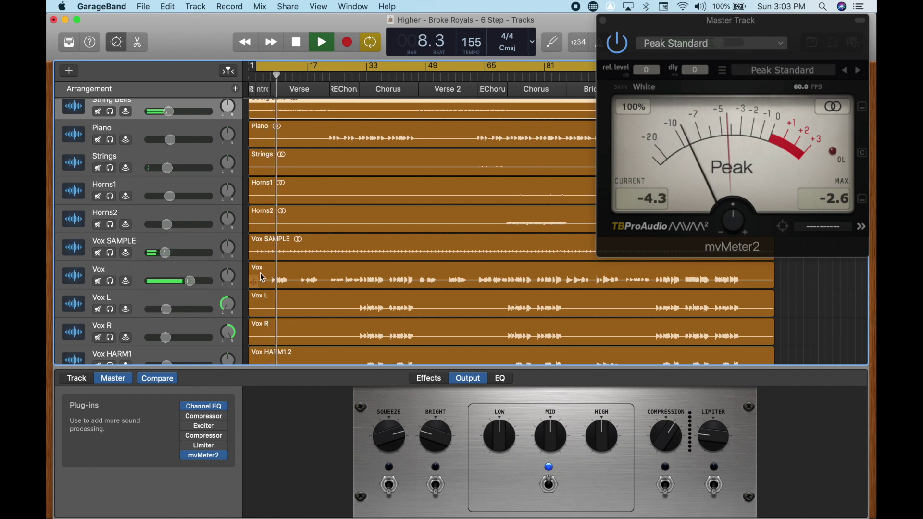
Balance the electric guitars in the verse, soloing both briefly: set Guitar 1 AMP to -10.6 dB and lower Guitar 2 AMP slightly.
scroll(305, 278, "down", 3)
scroll(306, 281, "down", 15)
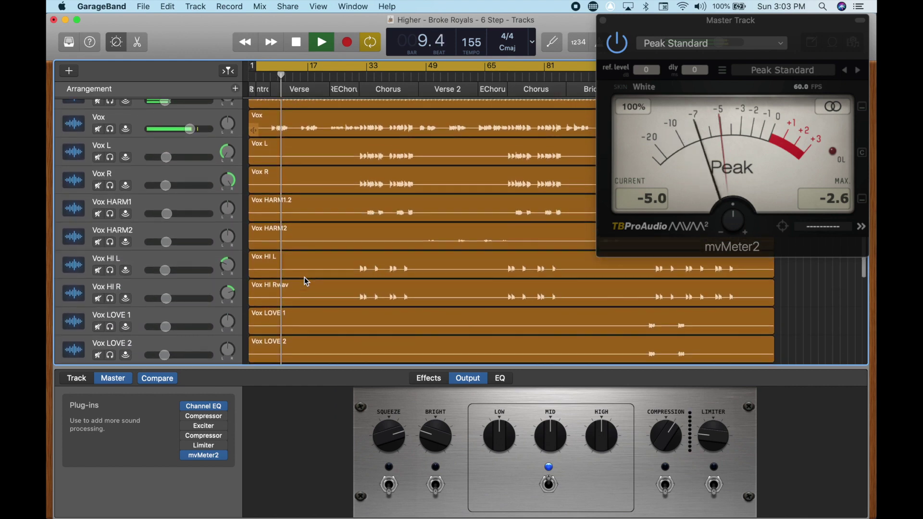
scroll(307, 281, "up", 2)
scroll(305, 278, "up", 2)
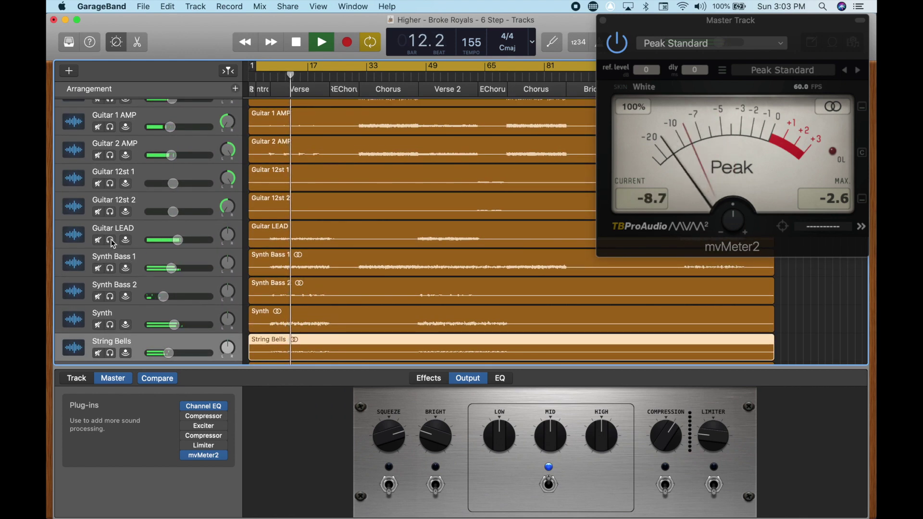
scroll(322, 231, "up", 3)
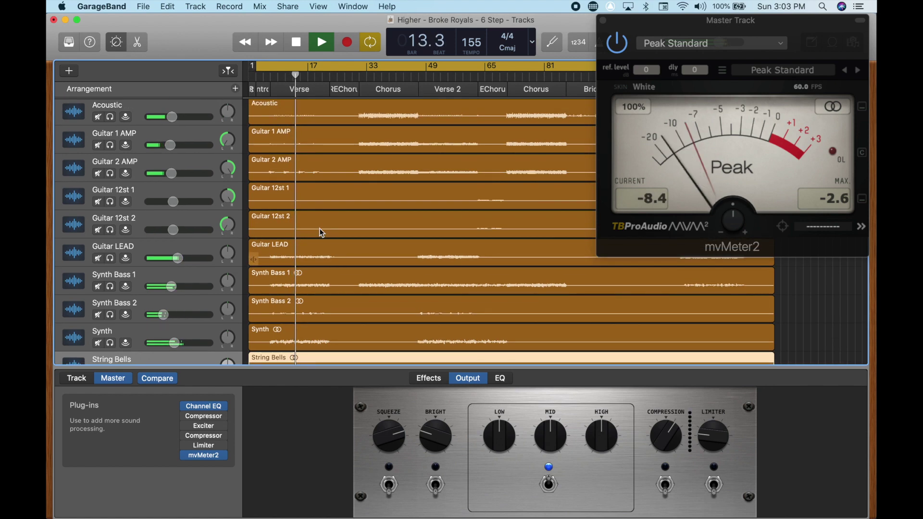
left_click(110, 146)
left_click(110, 173)
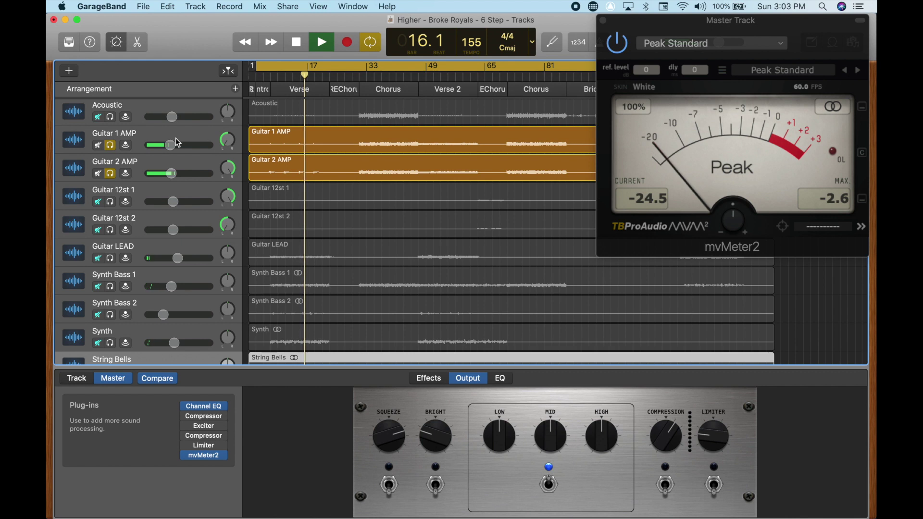
left_click(110, 146)
left_click(110, 173)
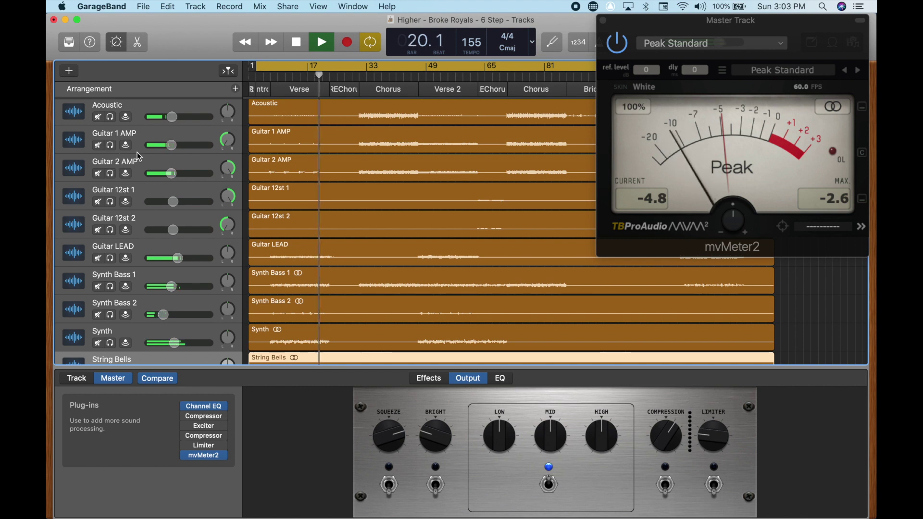
left_click(172, 145)
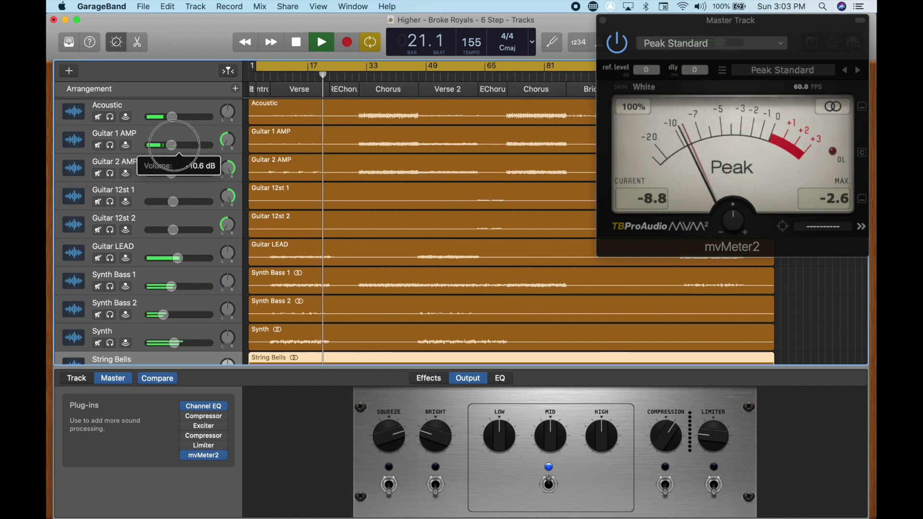
left_click(172, 174)
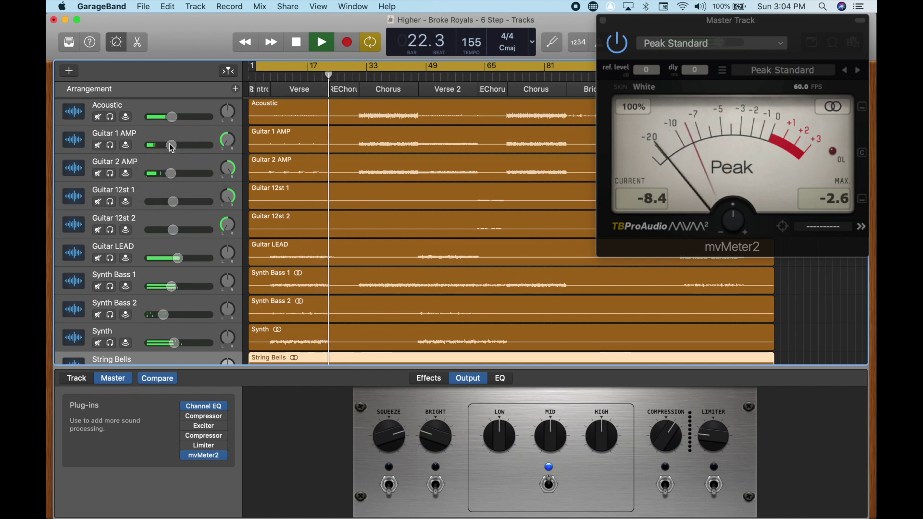
Check the Acoustic track soloed and in context in the verse and first chorus, and set its volume to -10.2 dB.
scroll(310, 148, "up", 1)
scroll(310, 148, "up", 5)
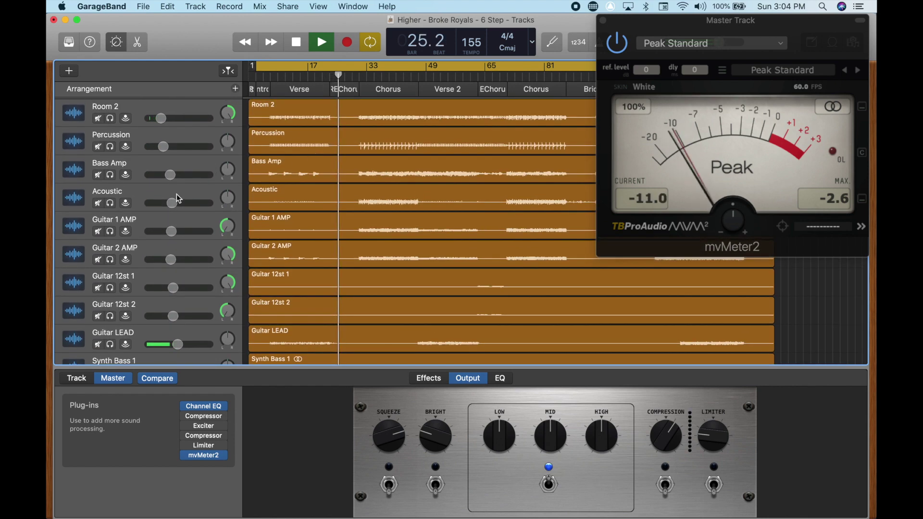
left_click(280, 80)
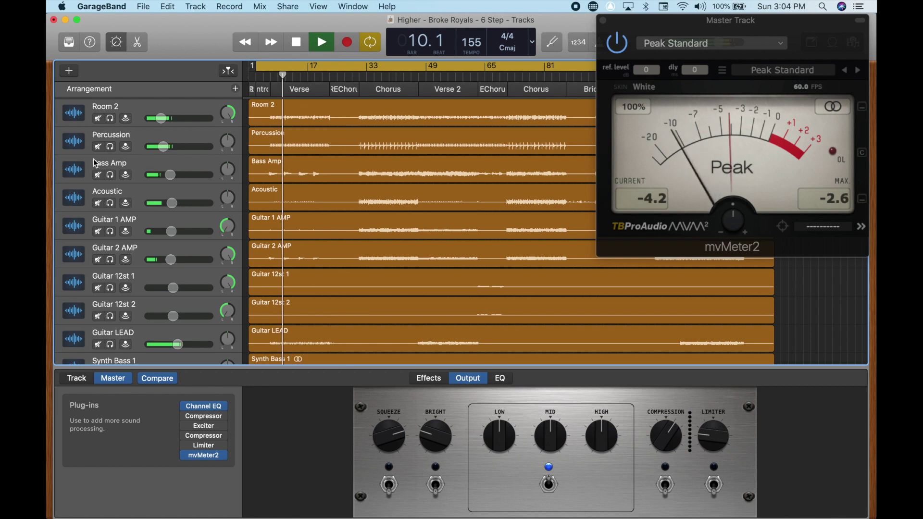
left_click(110, 203)
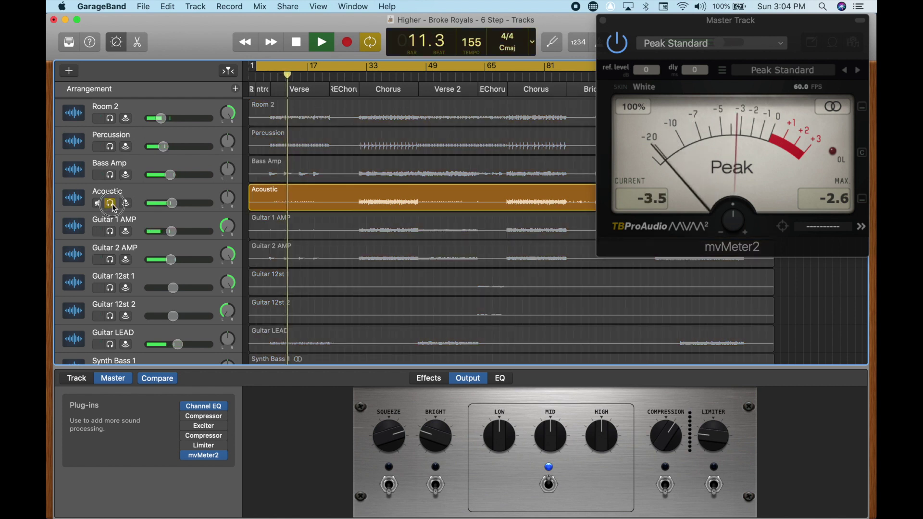
left_click(110, 204)
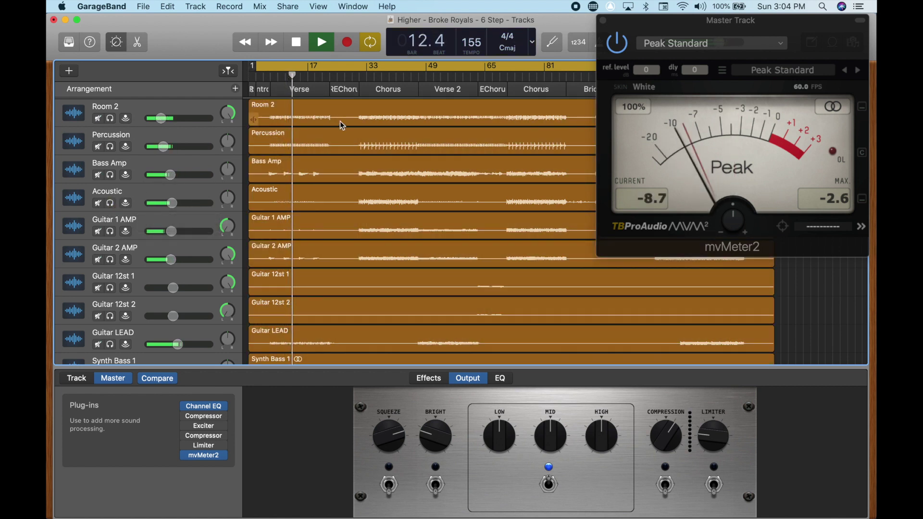
left_click(368, 77)
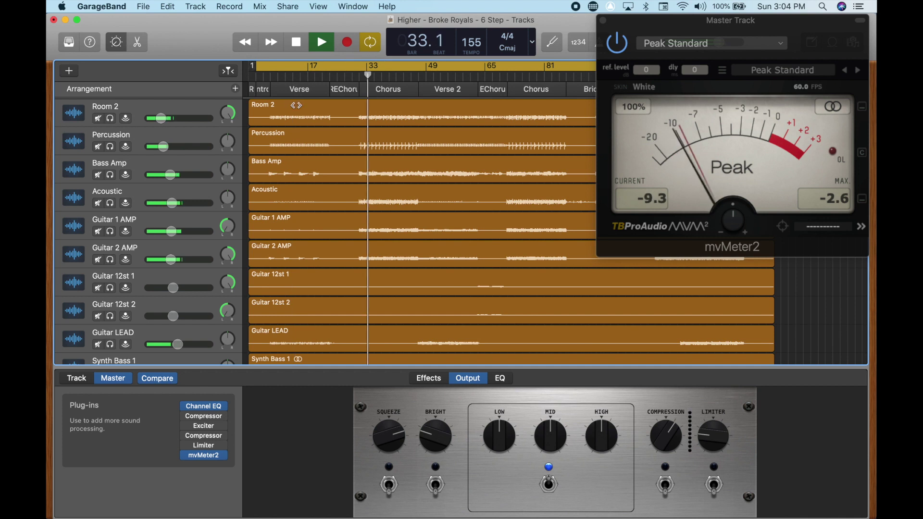
left_click(110, 204)
left_click(111, 204)
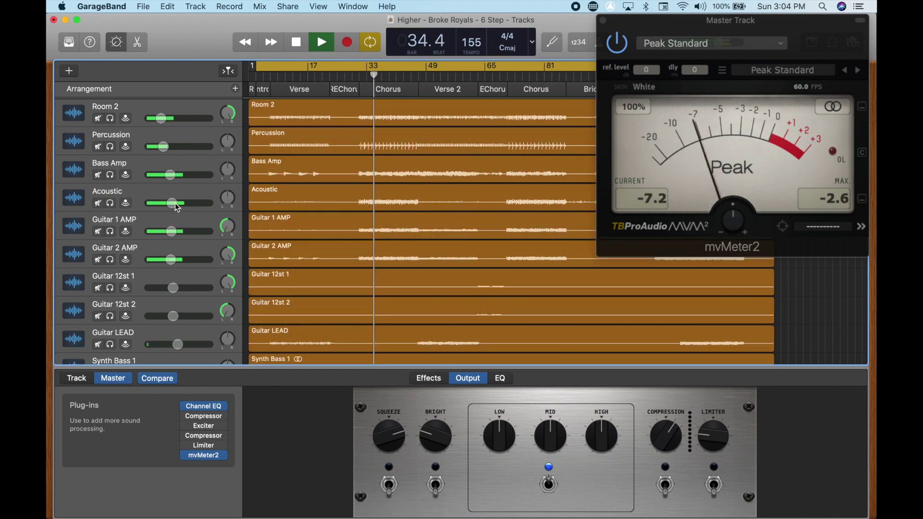
left_click(172, 204)
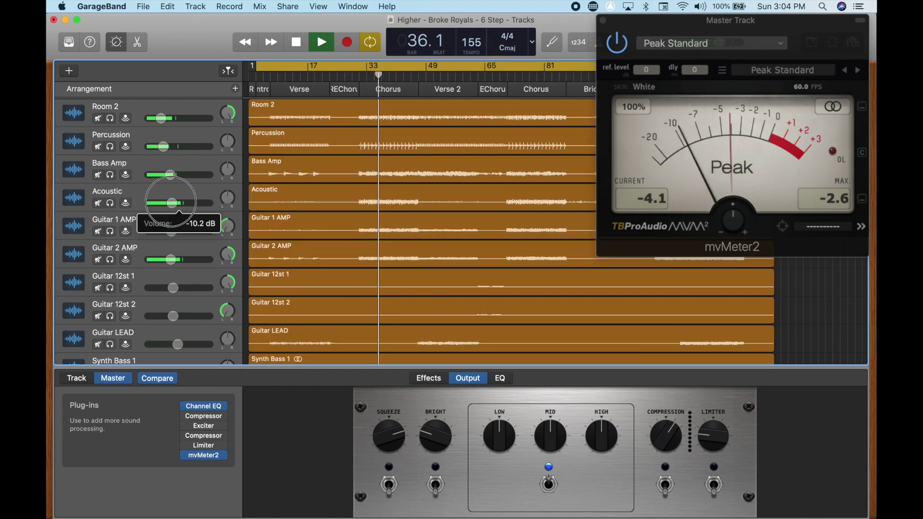
Check the instrument and drum levels through the first chorus and reset the maximum peak reading in mvMeter2.
scroll(312, 257, "down", 5)
scroll(313, 258, "down", 7)
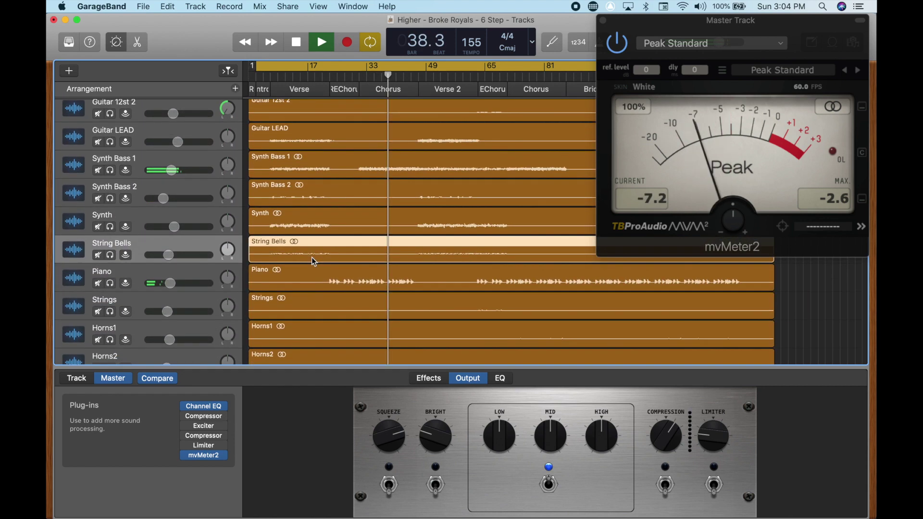
scroll(313, 261, "up", 12)
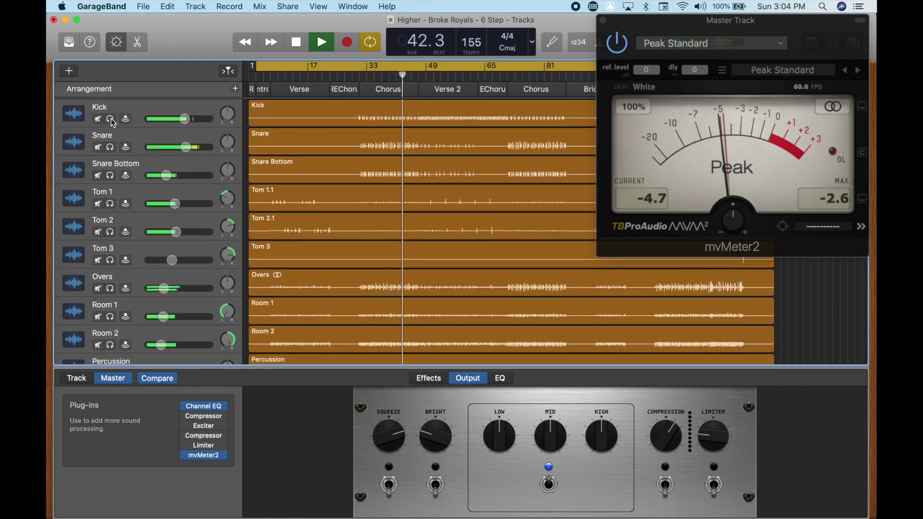
left_click(839, 198)
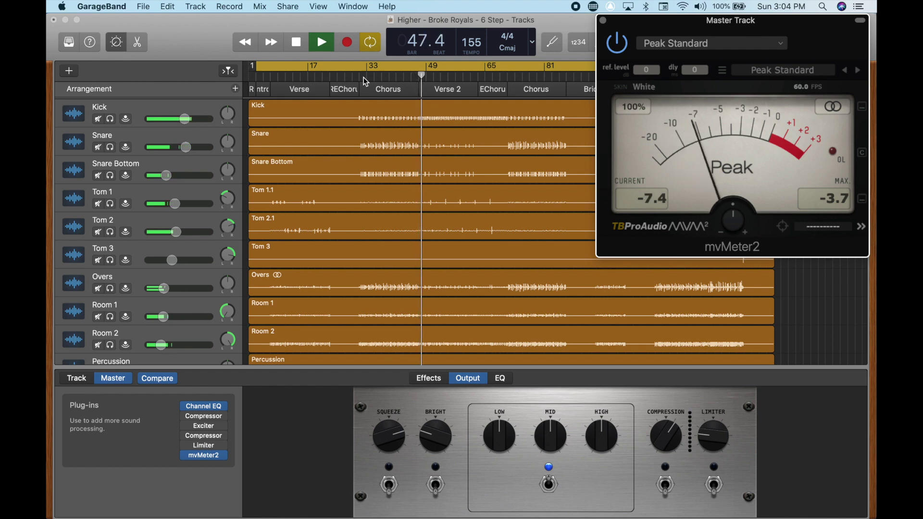
Review the levels of all tracks from the drums to the backing vocals through the second verse, and stop playback.
scroll(410, 219, "down", 5)
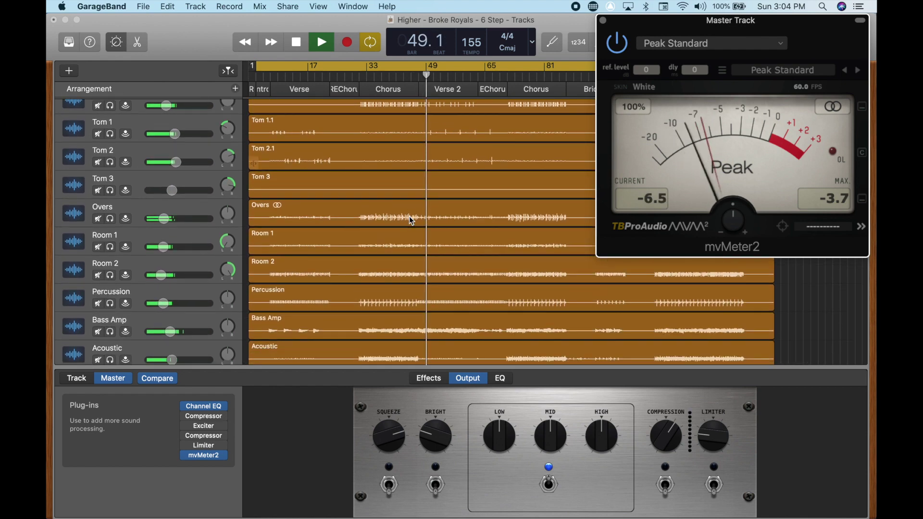
scroll(412, 220, "down", 6)
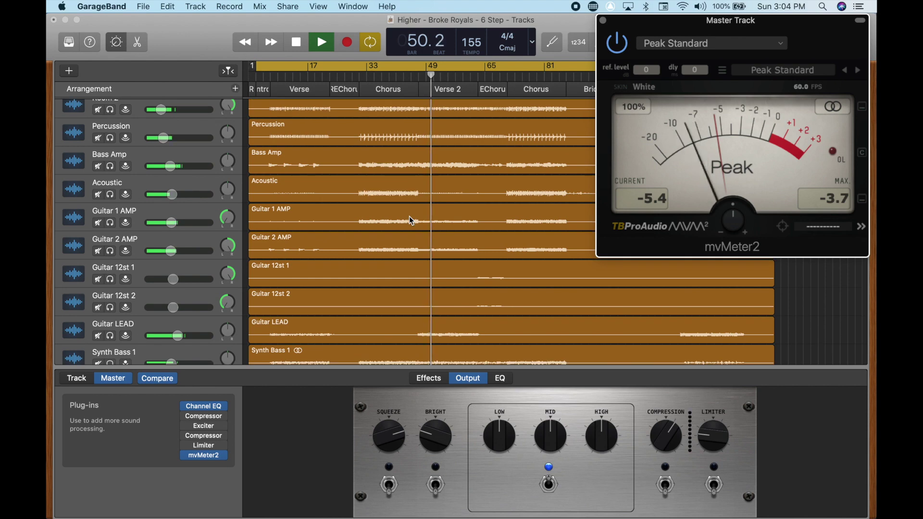
scroll(412, 220, "down", 5)
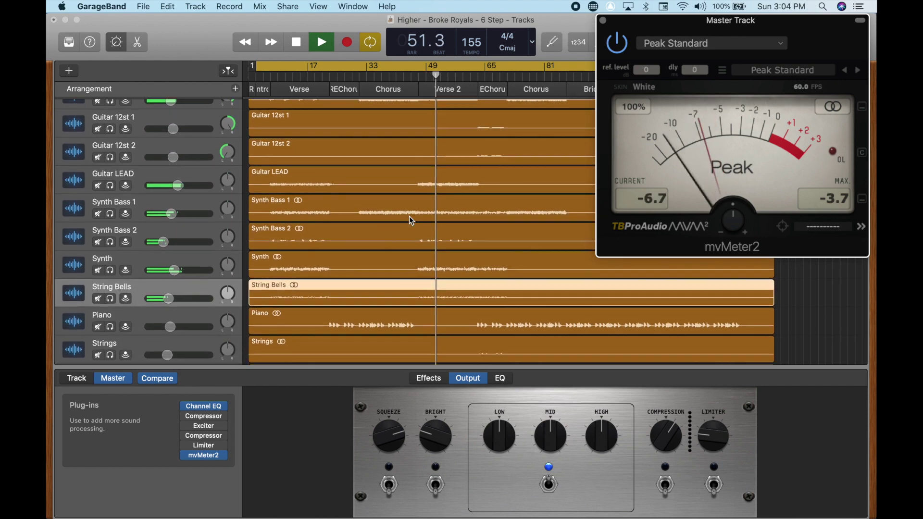
scroll(411, 221, "down", 3)
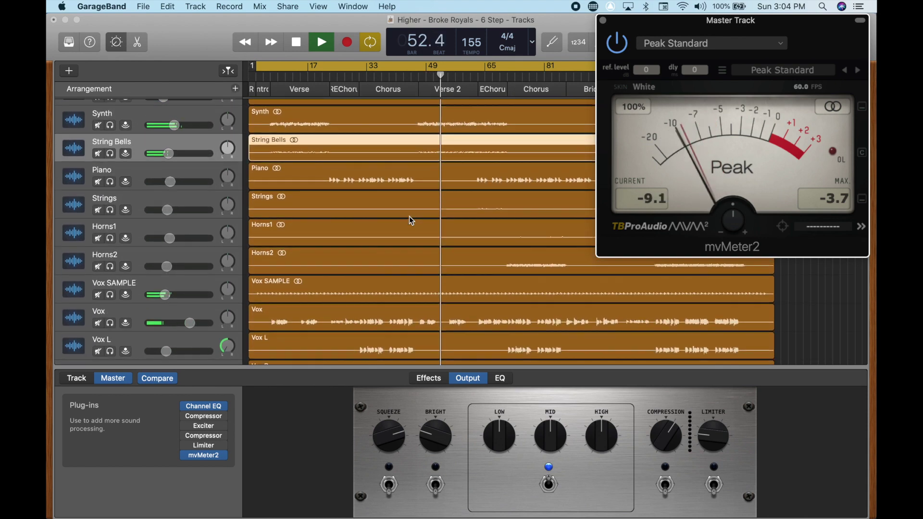
scroll(411, 220, "down", 3)
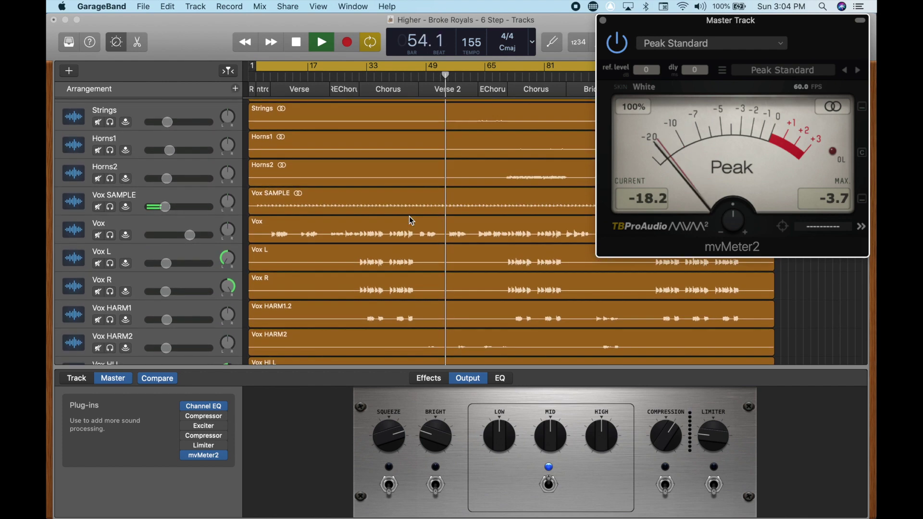
scroll(411, 220, "down", 12)
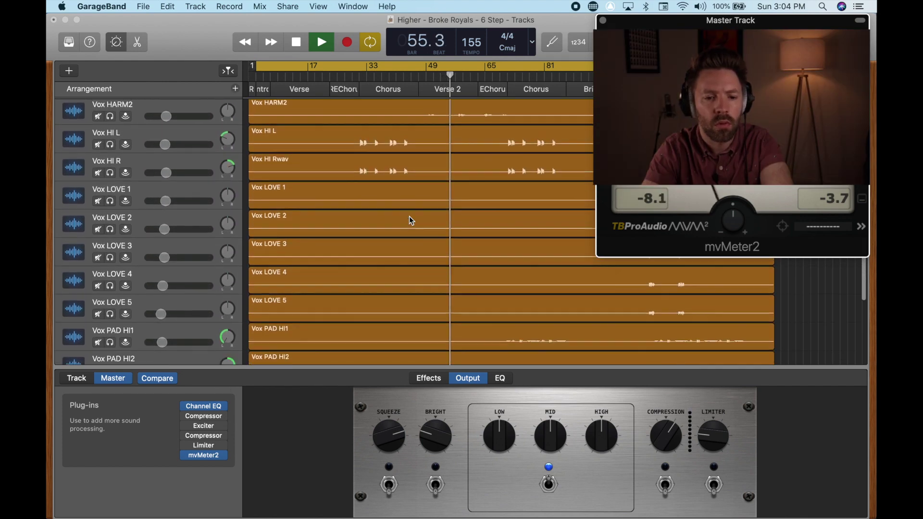
key("space")
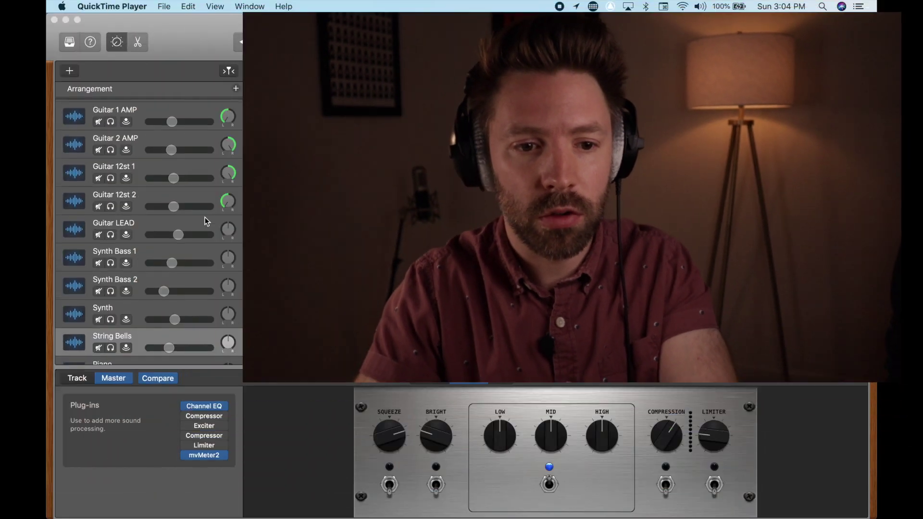
Solo the Strings track and play it from bar 65 in the pre-chorus before the second chorus.
scroll(311, 301, "down", 3)
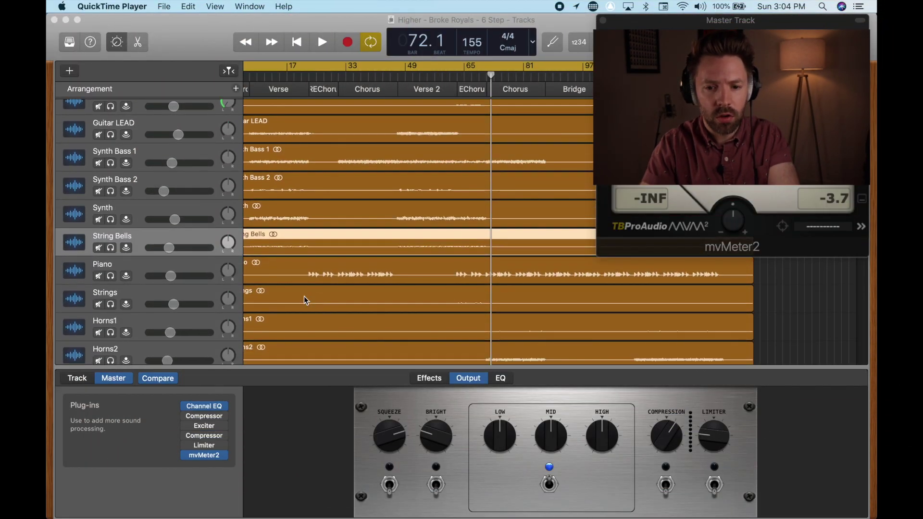
left_click(111, 305)
key("space")
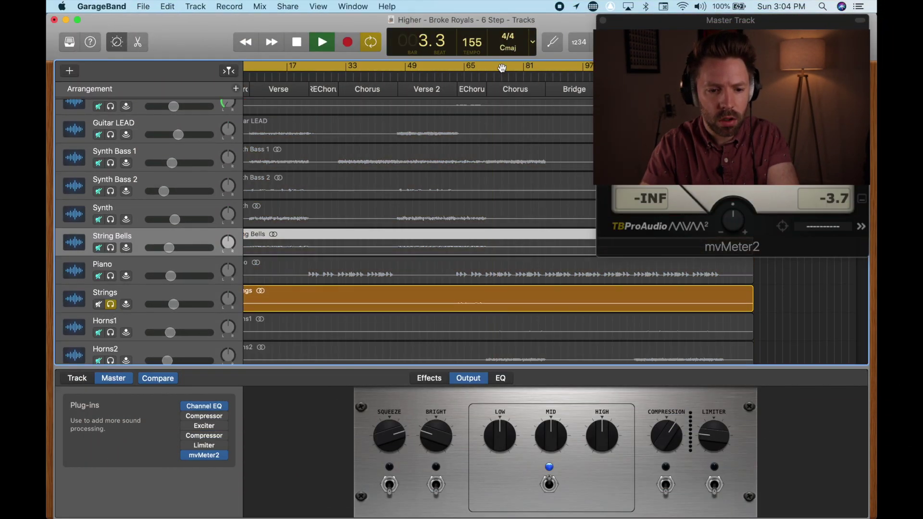
left_click(465, 77)
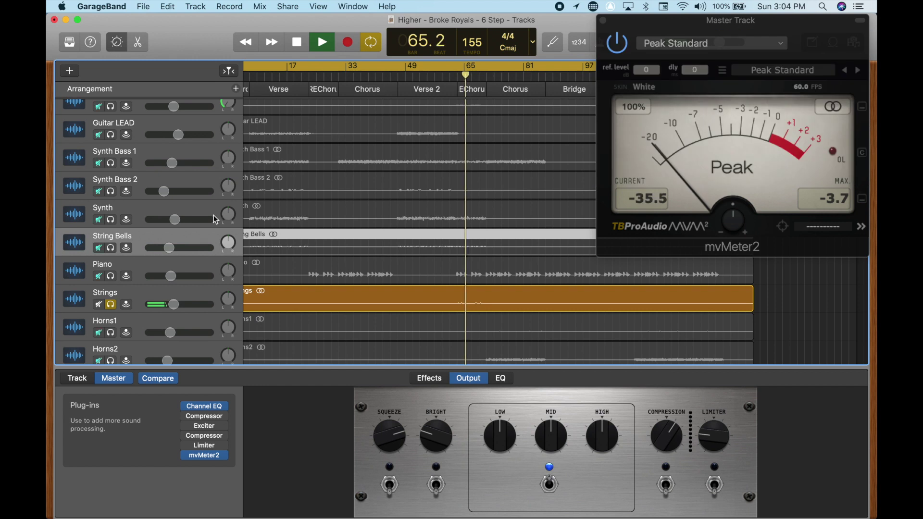
Compare Strings with Piano, String Bells, Synth and Synth Bass 2 soloed, clear all solos, and set the Strings volume to -9.2 dB.
left_click(111, 277)
left_click(112, 248)
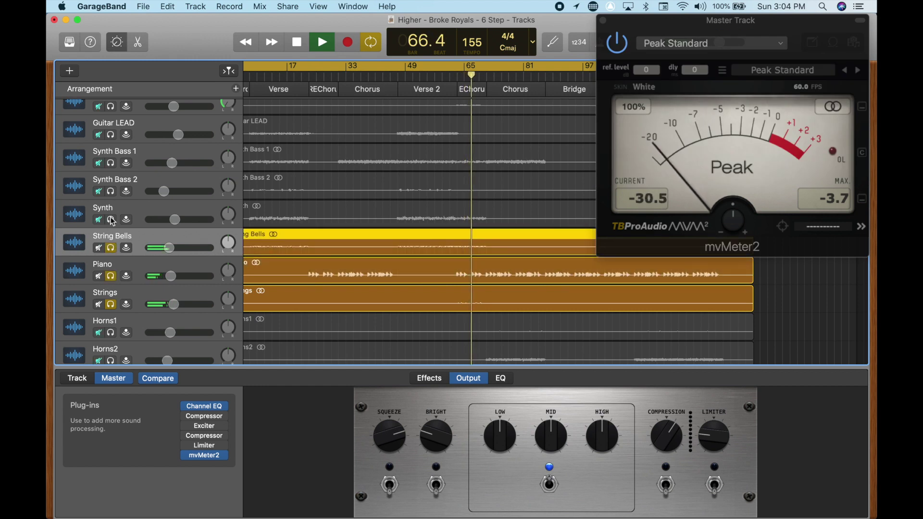
left_click(112, 220)
left_click(111, 191)
left_click(111, 191)
left_click(111, 220)
left_click(111, 248)
left_click(111, 276)
left_click(111, 304)
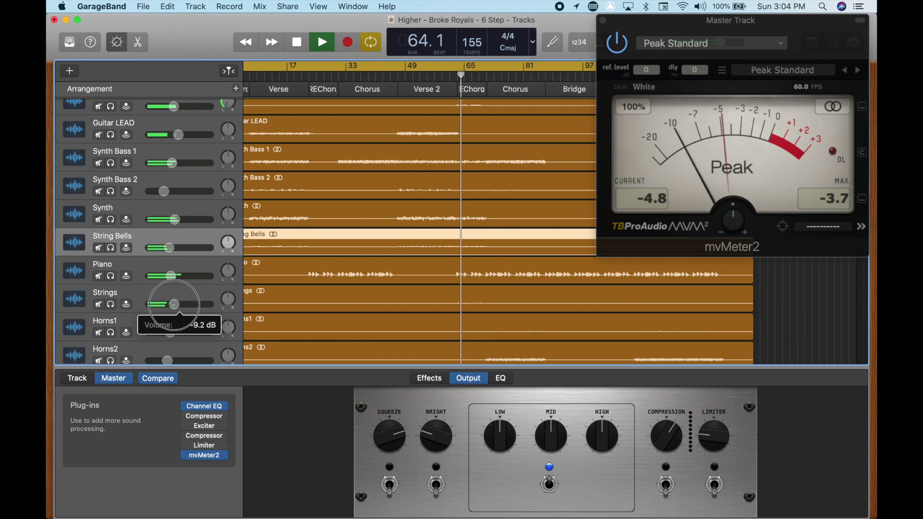
Lower the Vox track's volume slightly and check it against the instruments going into the second chorus.
scroll(281, 313, "down", 5)
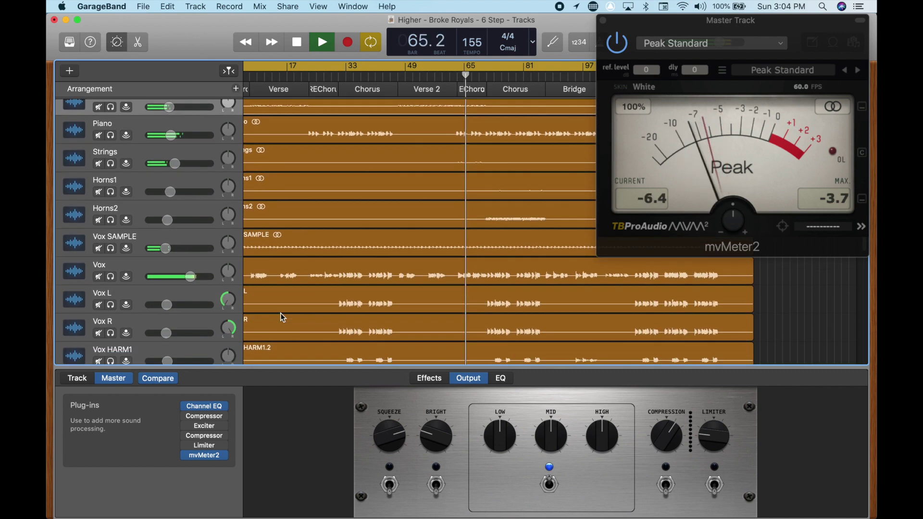
left_click(191, 267)
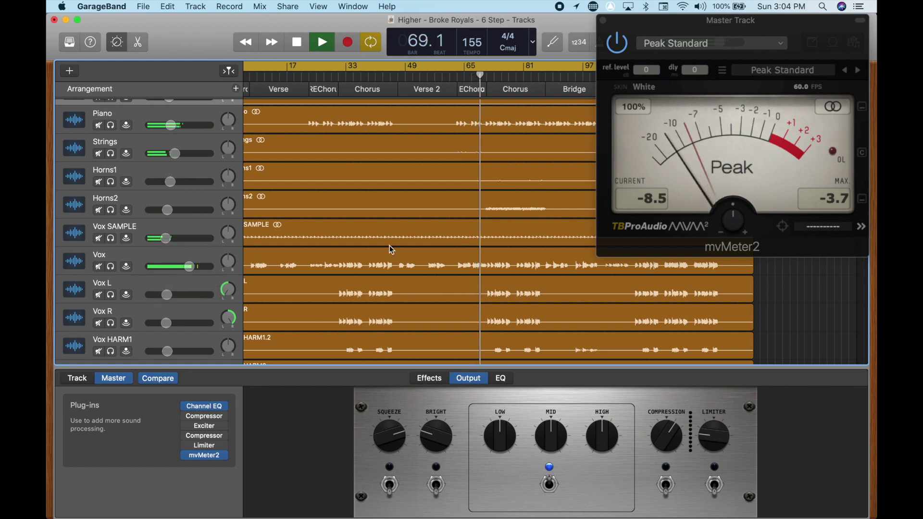
scroll(392, 250, "up", 4)
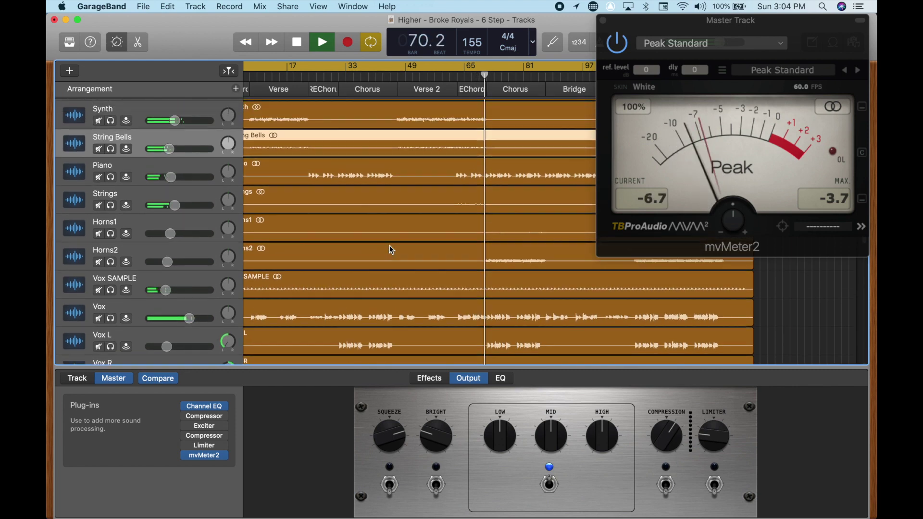
scroll(390, 245, "down", 5)
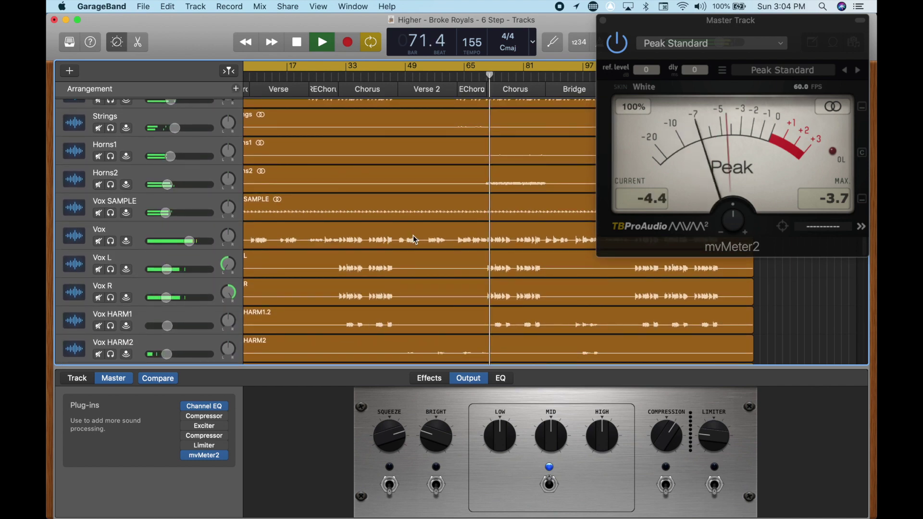
Review the levels of the vocal, drum and instrument tracks through the second chorus, resetting the maximum peak reading in mvMeter2.
scroll(415, 237, "down", 15)
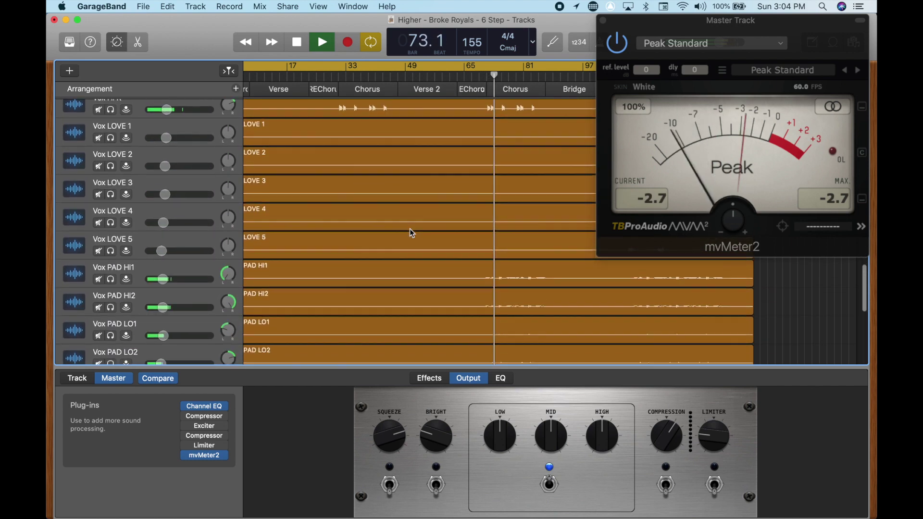
scroll(413, 233, "up", 20)
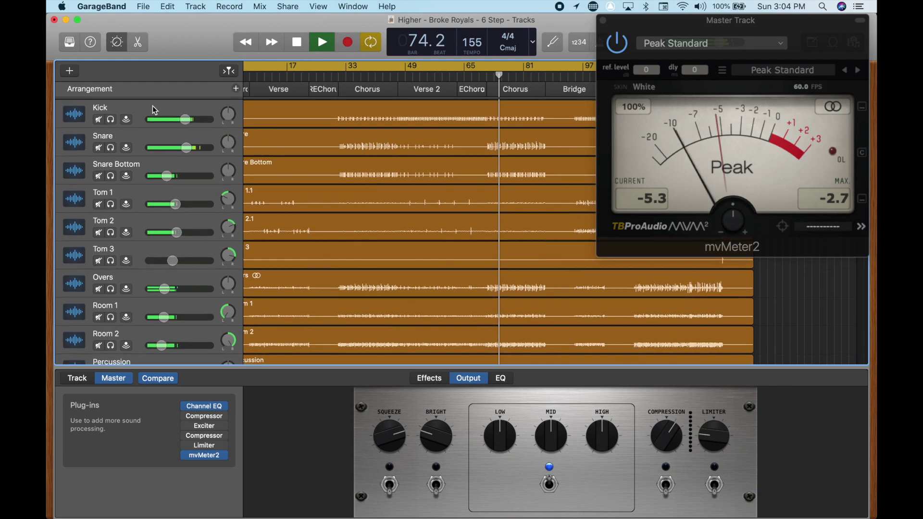
left_click(834, 213)
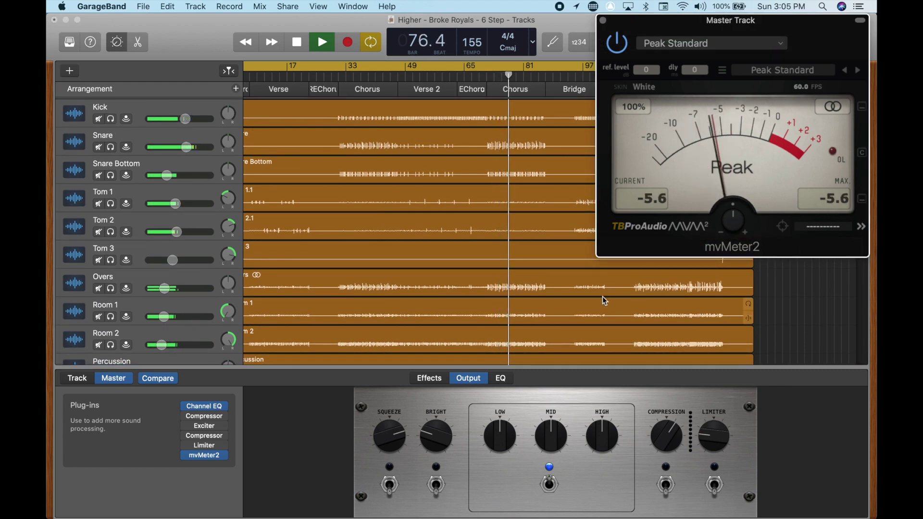
scroll(534, 307, "down", 2)
scroll(534, 307, "down", 3)
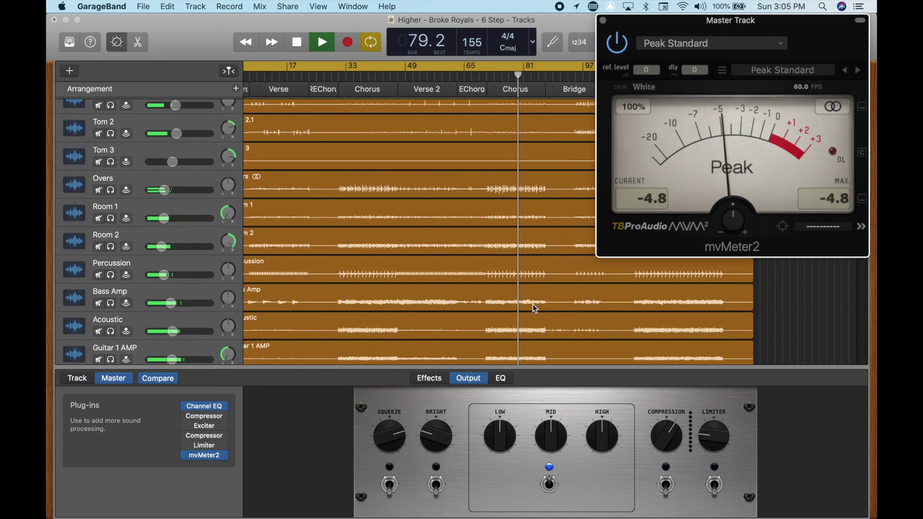
scroll(519, 291, "down", 1)
scroll(519, 289, "down", 8)
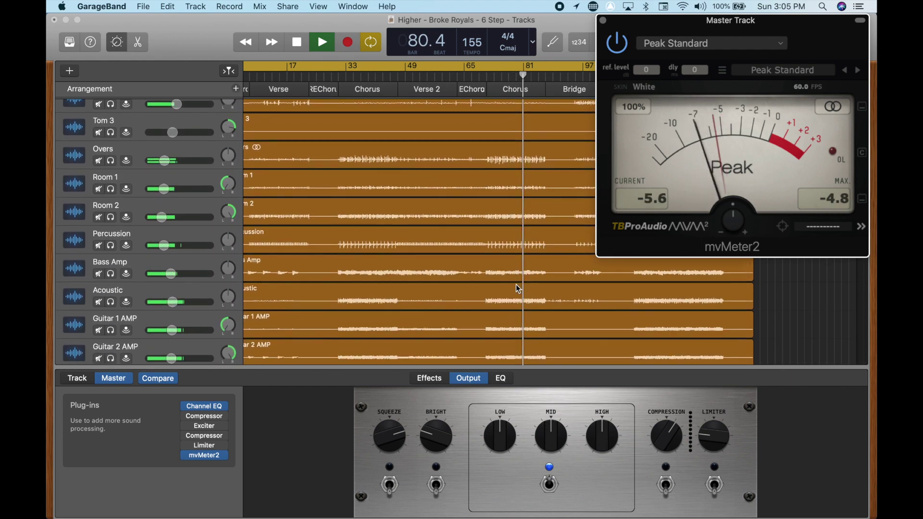
scroll(517, 286, "down", 3)
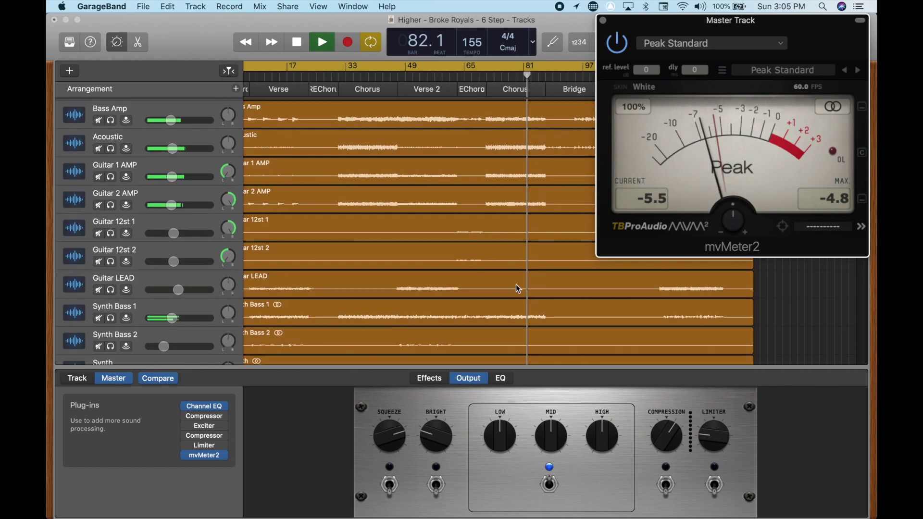
scroll(518, 289, "down", 6)
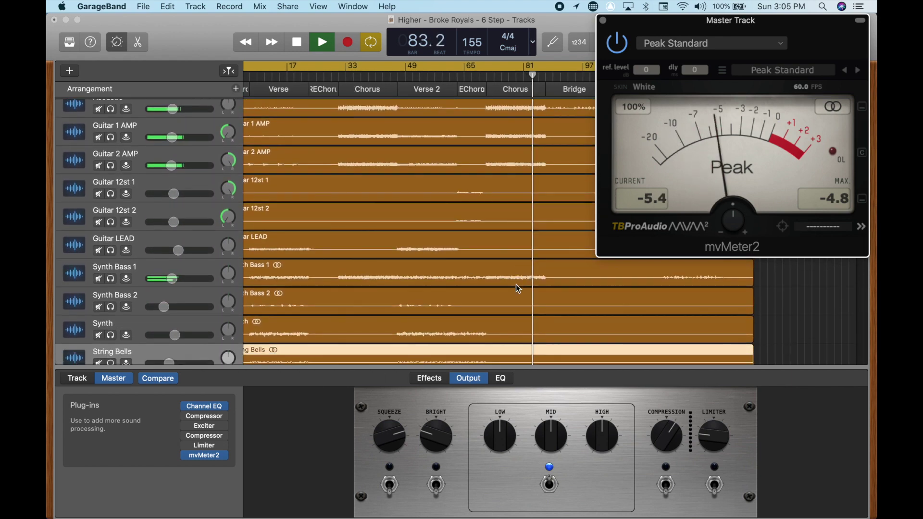
scroll(518, 289, "down", 2)
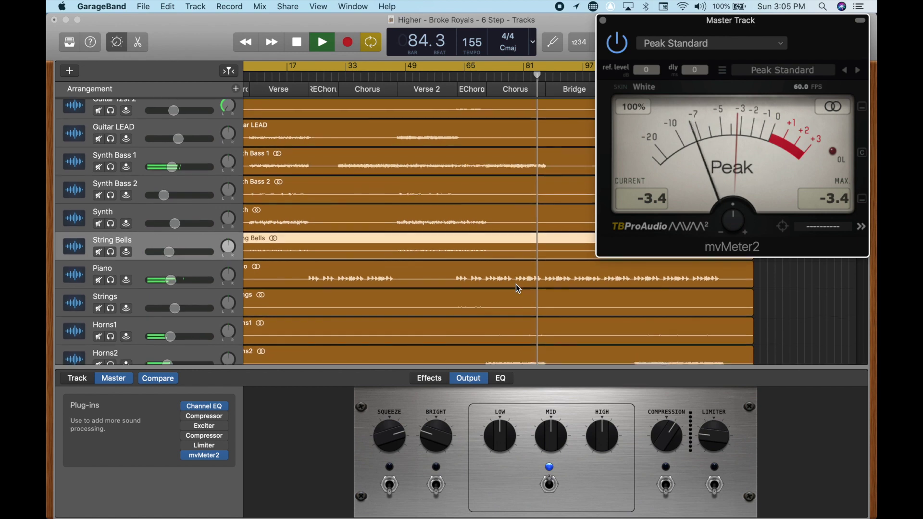
scroll(518, 289, "up", 1)
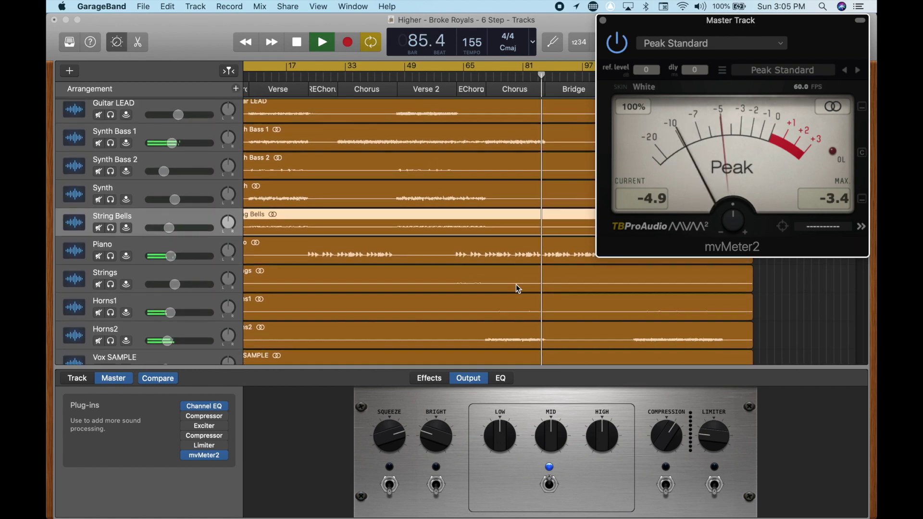